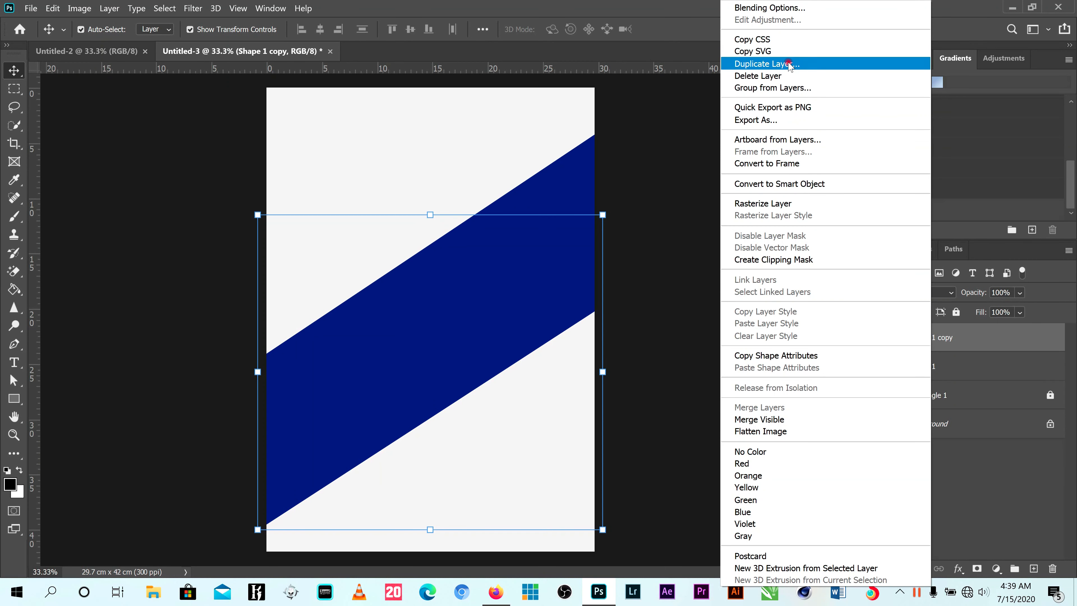
- Add a reflected yellow-to-orange Gradient Overlay to the Shape 1 copy layer and open its gradient for editing
{"action": "left_click", "coordinate": [638, 101]}
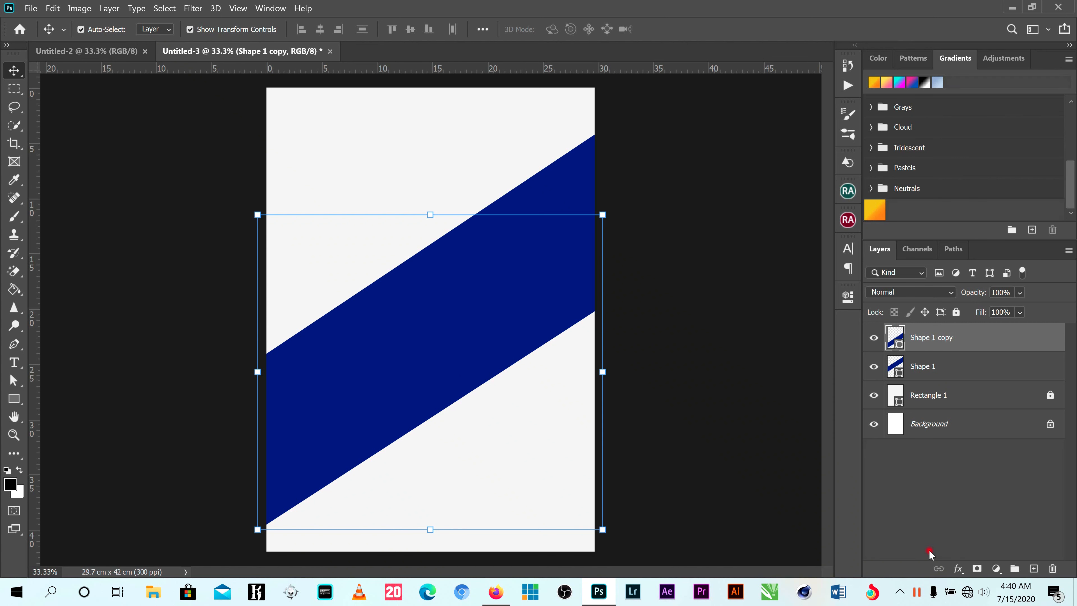
{"action": "left_click", "coordinate": [959, 569]}
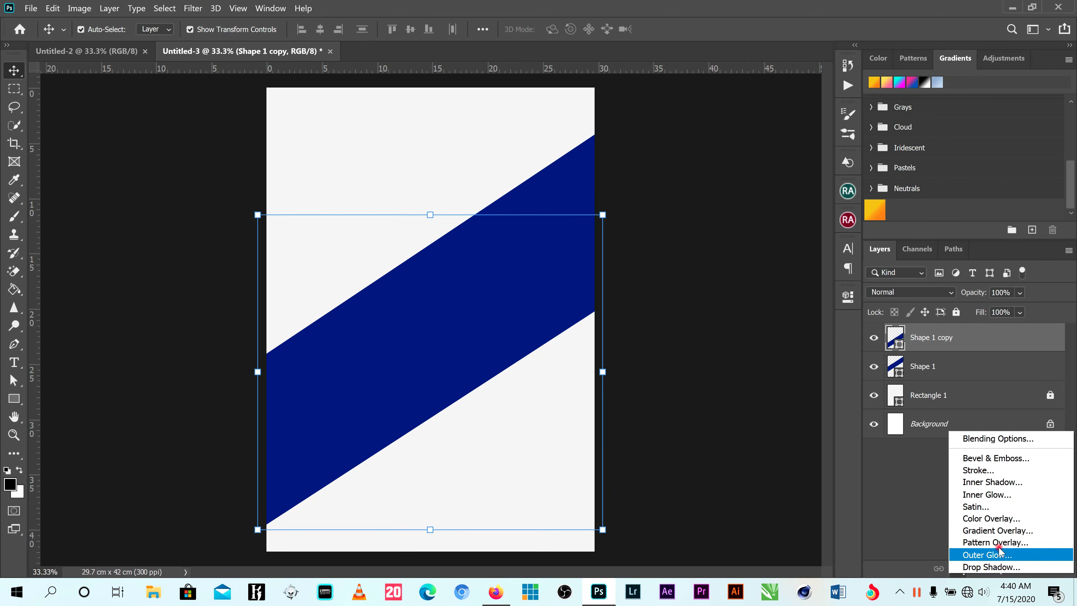
{"action": "left_click", "coordinate": [997, 532]}
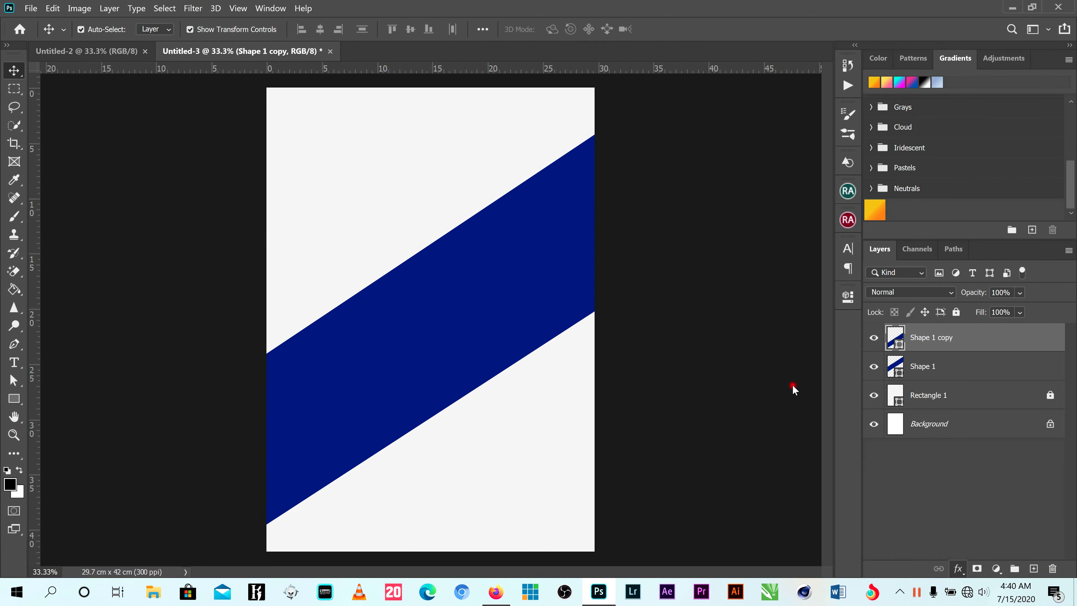
{"action": "mouse_move", "coordinate": [749, 178]}
{"action": "left_mouse_down"}
{"action": "mouse_move", "coordinate": [805, 367]}
{"action": "mouse_move", "coordinate": [761, 140]}
{"action": "left_mouse_up"}
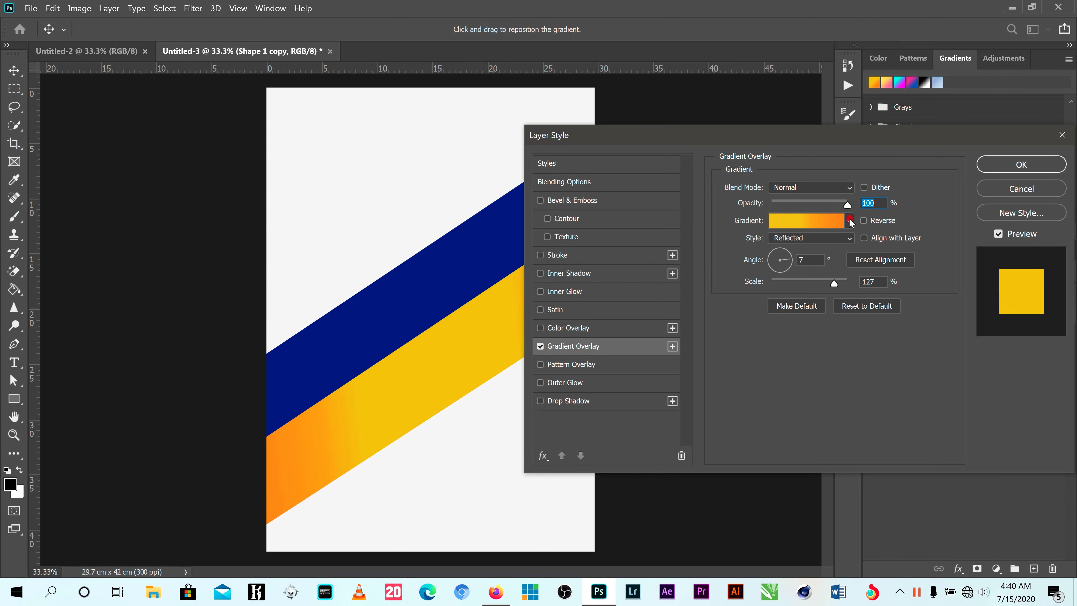
{"action": "left_click", "coordinate": [849, 218]}
{"action": "left_click", "coordinate": [806, 221]}
{"action": "left_click", "coordinate": [806, 221]}
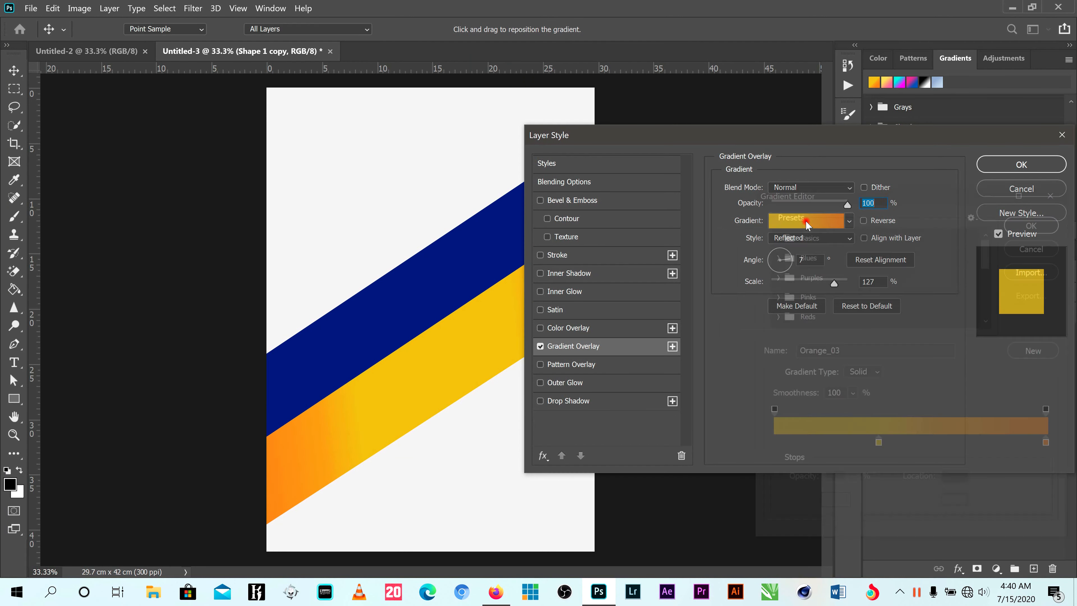
- Confirm the gradient's stop colours as yellow ddc200 and orange e38b10, and shift the yellow stop to location 36%
{"action": "left_click", "coordinate": [878, 445]}
{"action": "double_click", "coordinate": [878, 445]}
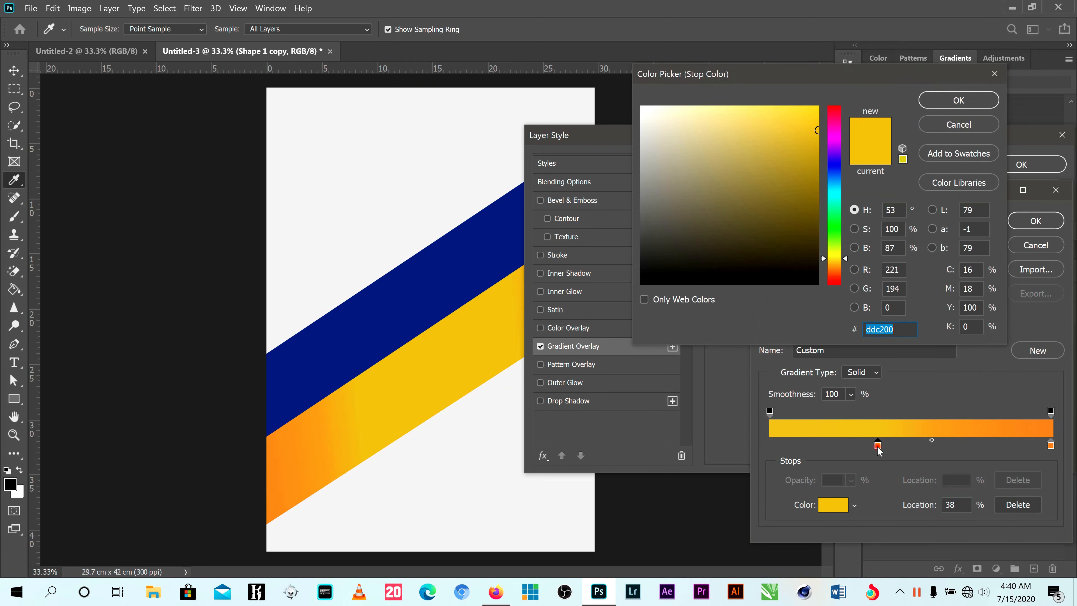
{"action": "left_click", "coordinate": [939, 101]}
{"action": "left_click", "coordinate": [1051, 446]}
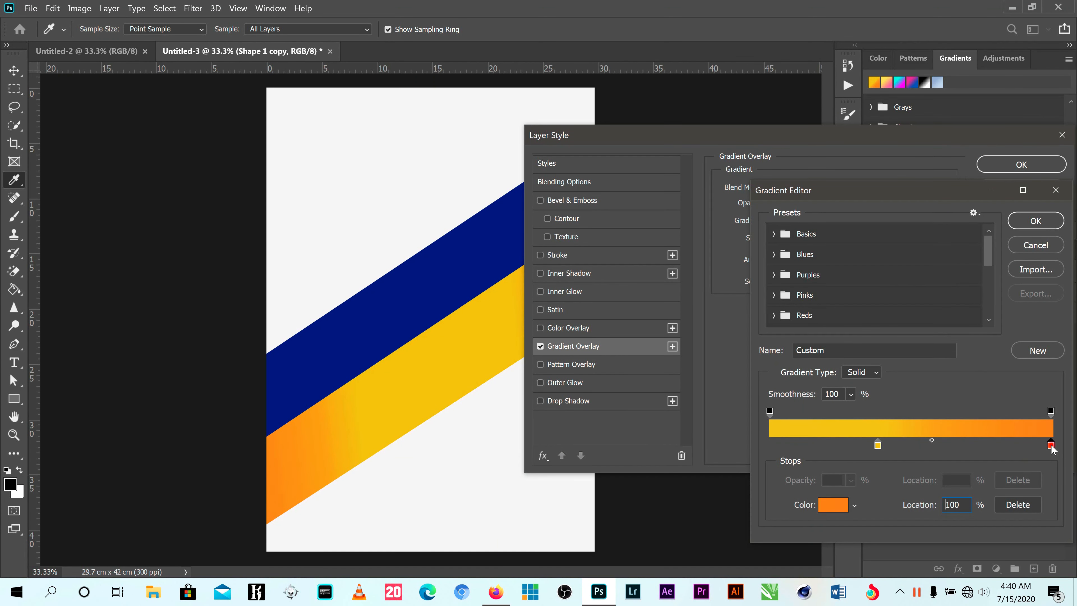
{"action": "double_click", "coordinate": [1051, 445]}
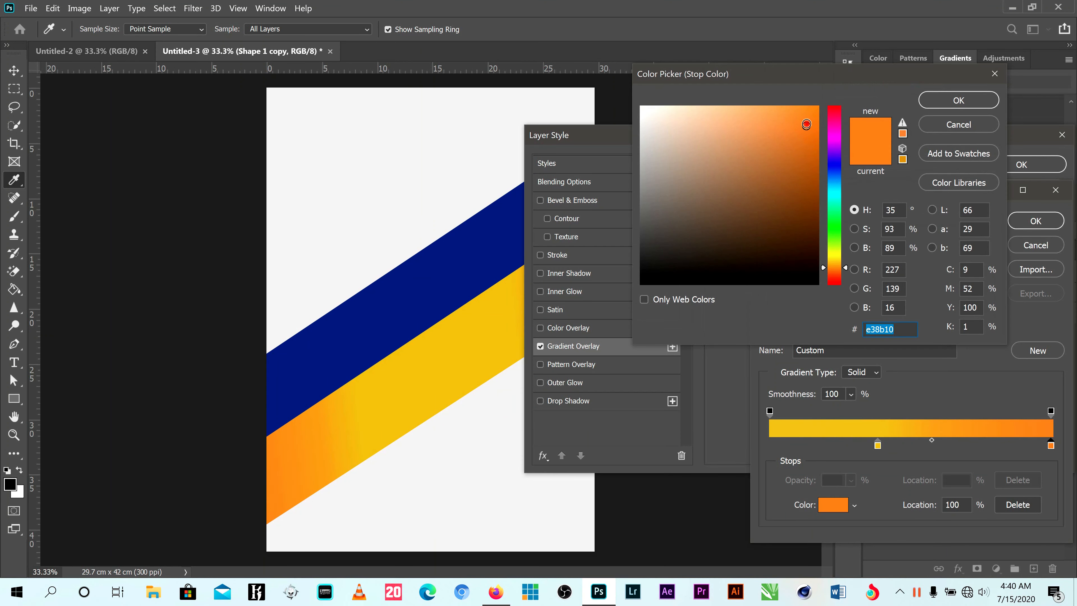
{"action": "left_click", "coordinate": [957, 102]}
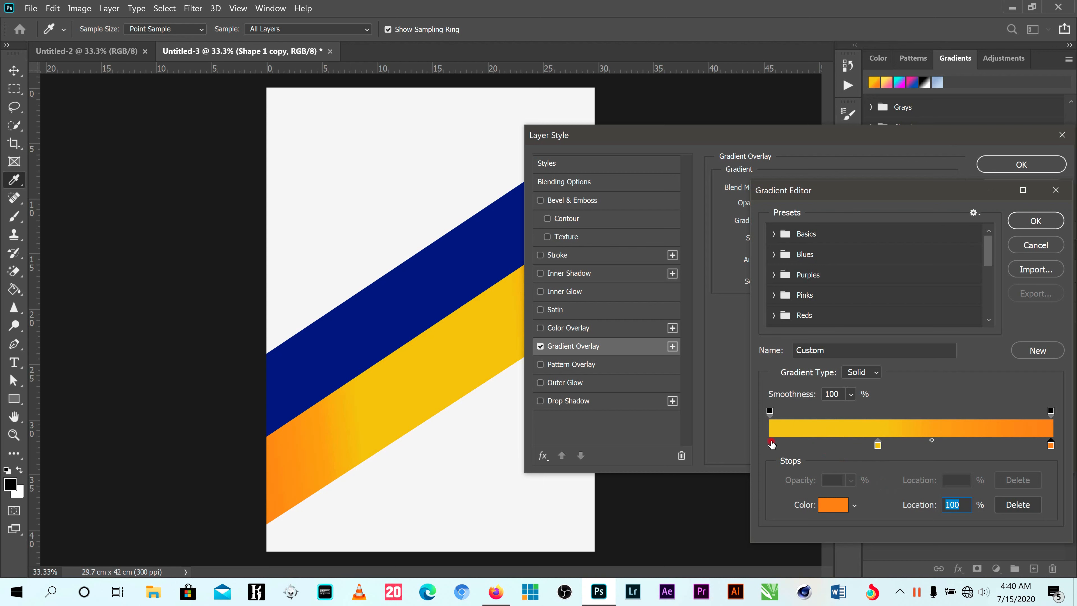
{"action": "mouse_move", "coordinate": [877, 445]}
{"action": "left_mouse_down"}
{"action": "mouse_move", "coordinate": [770, 446]}
{"action": "mouse_move", "coordinate": [866, 451]}
{"action": "left_mouse_up"}
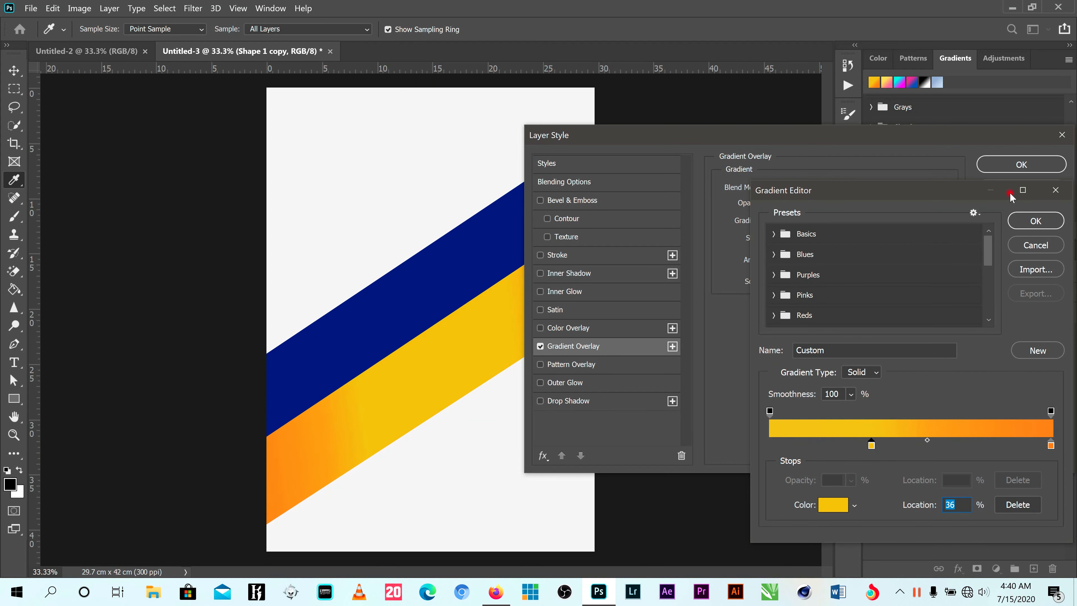
{"action": "left_click", "coordinate": [1037, 221]}
{"action": "left_click", "coordinate": [1020, 163]}
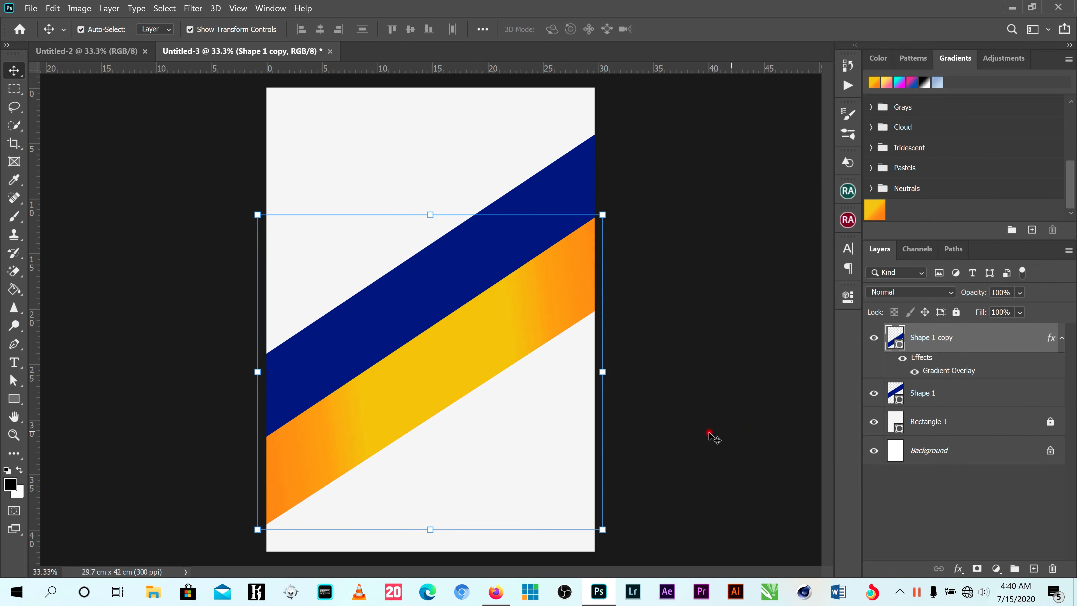
- Narrow the orange band by raising its two lower anchor points together until its path is about 3092 px high
{"action": "scroll", "coordinate": [683, 419], "scroll_direction": "down", "scroll_amount": 1}
{"action": "left_click_drag", "start_coordinate": [642, 157], "coordinate": [524, 250]}
{"action": "left_click", "coordinate": [666, 251]}
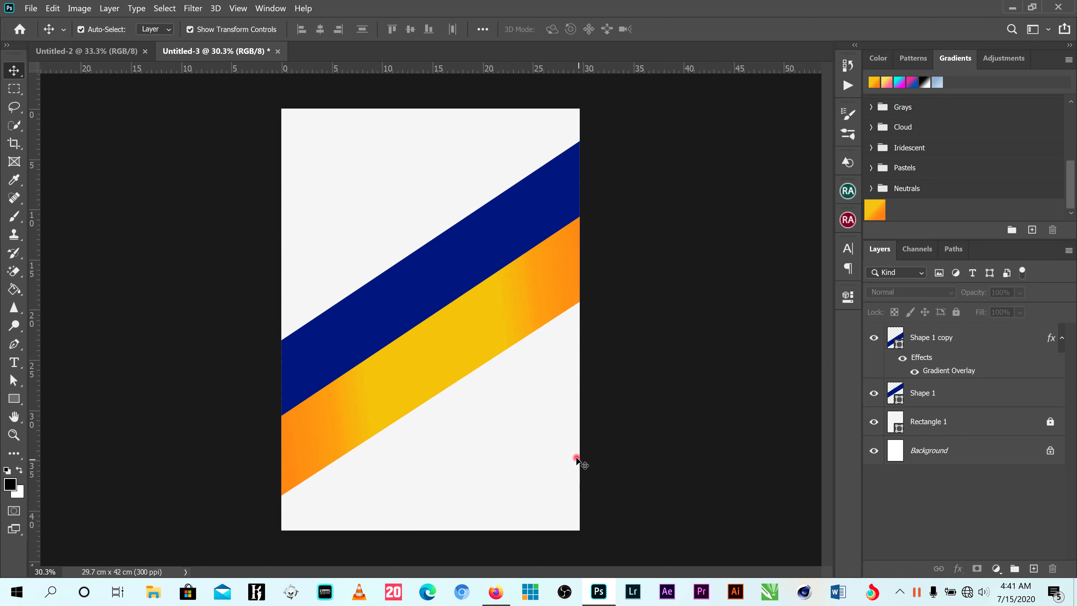
{"action": "left_click", "coordinate": [459, 350]}
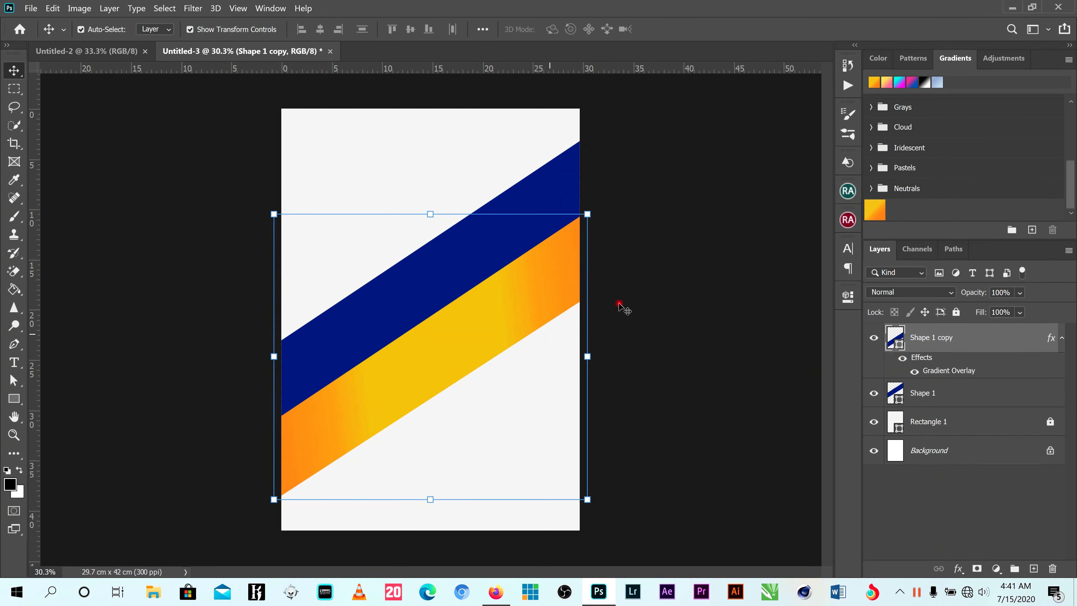
{"action": "mouse_move", "coordinate": [500, 299]}
{"action": "left_mouse_down"}
{"action": "mouse_move", "coordinate": [505, 309]}
{"action": "mouse_move", "coordinate": [500, 298]}
{"action": "left_mouse_up"}
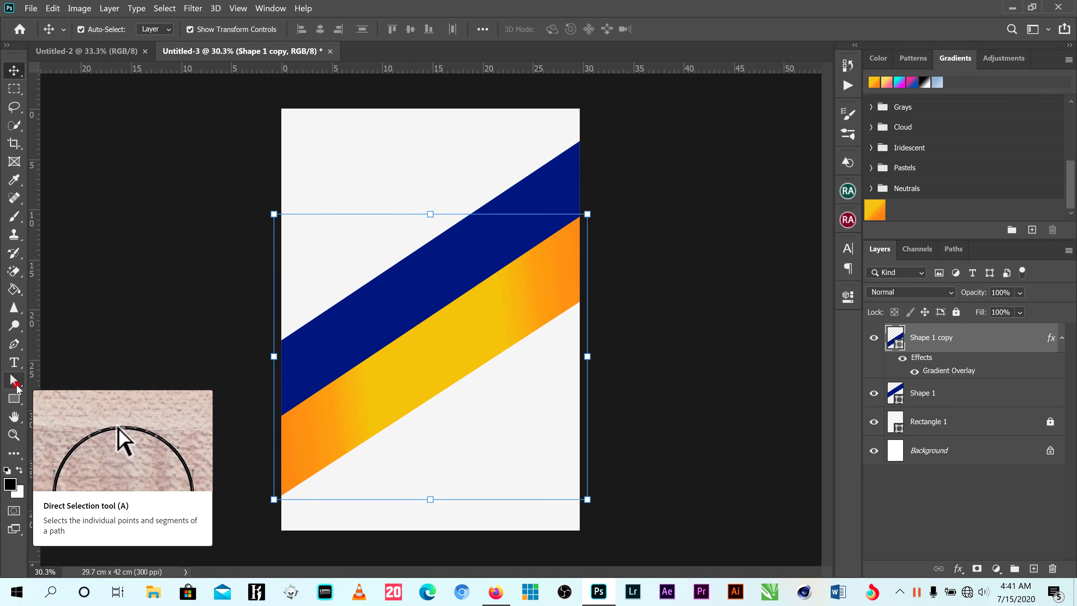
{"action": "left_click", "coordinate": [15, 381]}
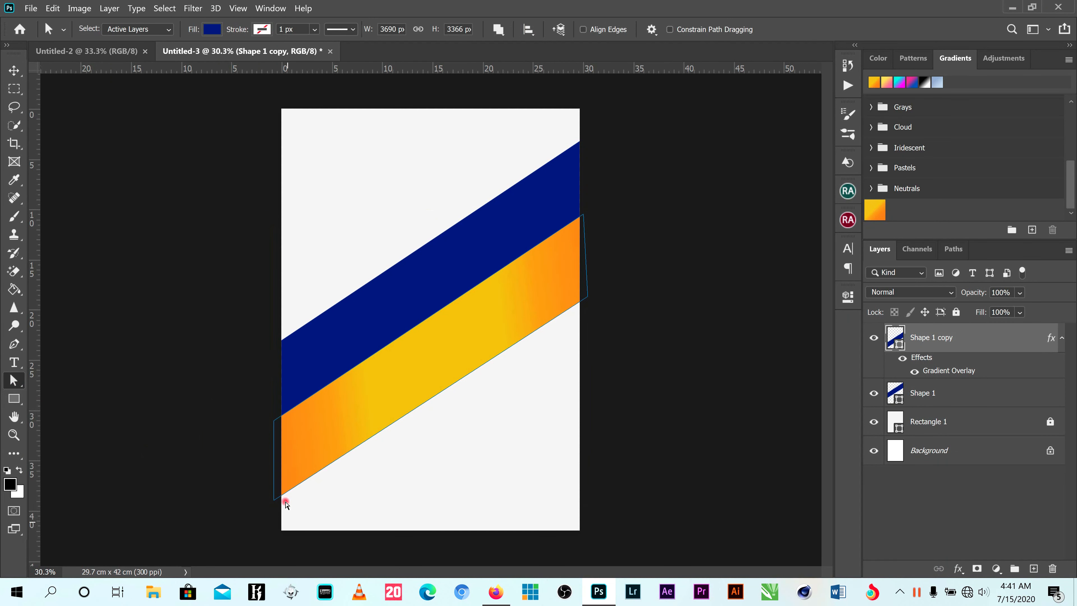
{"action": "left_click", "coordinate": [274, 499]}
{"action": "left_click", "coordinate": [588, 297], "text": "shift"}
{"action": "key", "text": "shift+Up"}
{"action": "key", "text": "shift+Up"}
{"action": "key", "text": "shift+Up"}
{"action": "key", "text": "shift+Up"}
{"action": "key", "text": "shift+Up"}
{"action": "key", "text": "shift+Up"}
{"action": "key", "text": "shift+Up"}
{"action": "key", "text": "shift+Up"}
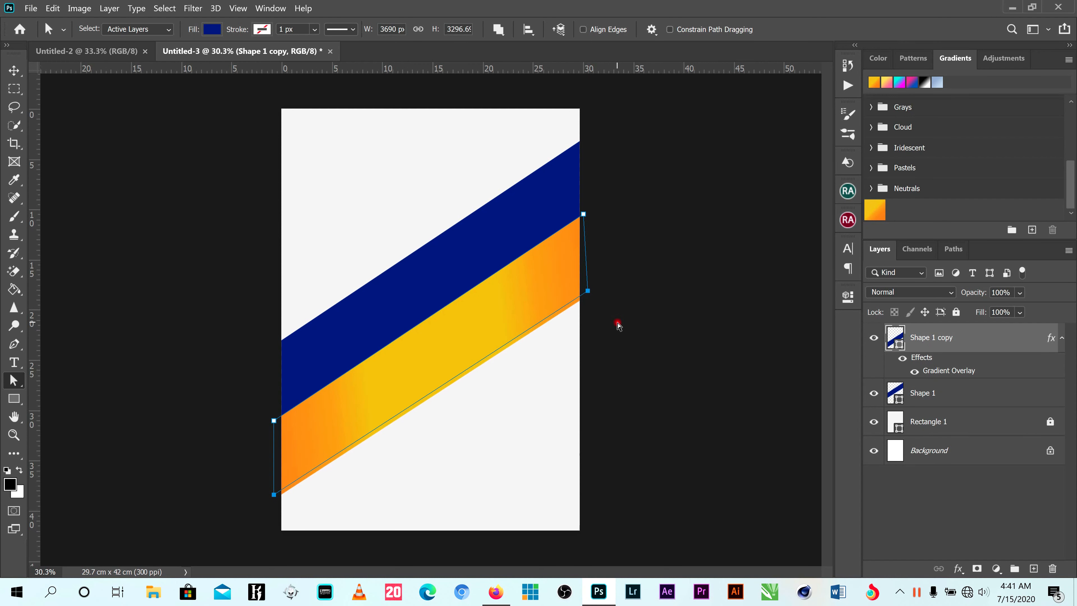
{"action": "key", "text": "shift+Up"}
{"action": "key", "text": "shift+Up"}
{"action": "key", "text": "shift+Up"}
{"action": "key", "text": "shift+Up"}
{"action": "key", "text": "shift+Up"}
{"action": "key", "text": "shift+Up"}
{"action": "key", "text": "shift+Up"}
{"action": "key", "text": "shift+Up"}
{"action": "key", "text": "shift+Up"}
{"action": "key", "text": "shift+Up"}
{"action": "key", "text": "shift+Up"}
{"action": "key", "text": "shift+Up"}
{"action": "key", "text": "shift+Up"}
{"action": "key", "text": "shift+Up"}
{"action": "key", "text": "shift+Up"}
{"action": "key", "text": "shift+Up"}
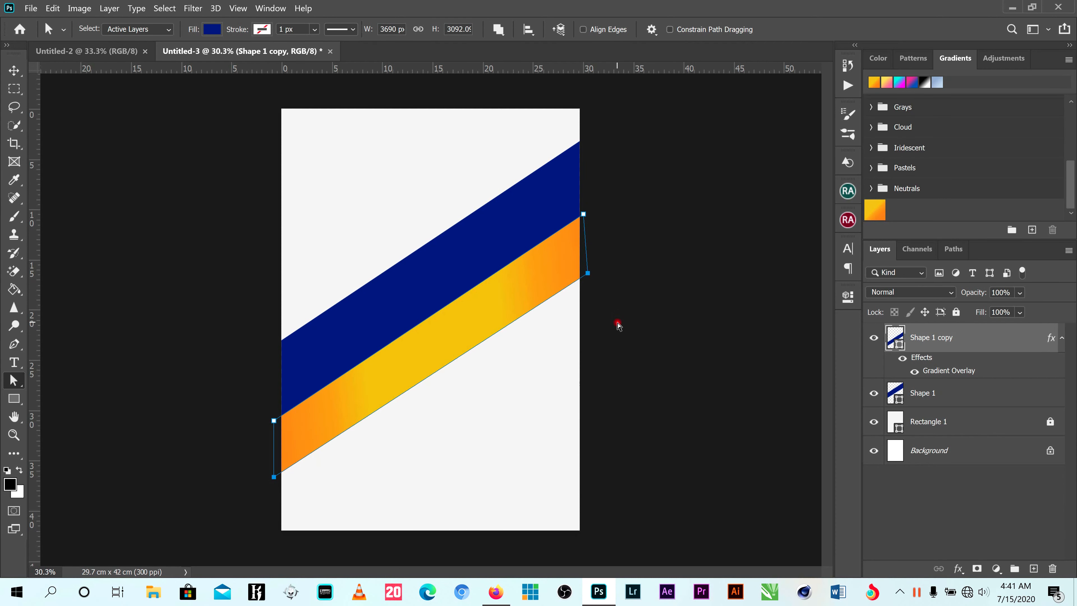
- Move the narrowed orange band slightly down and extend the blue band's lower edge to meet it, making the blue path about 3620 px high
{"action": "left_click", "coordinate": [14, 70]}
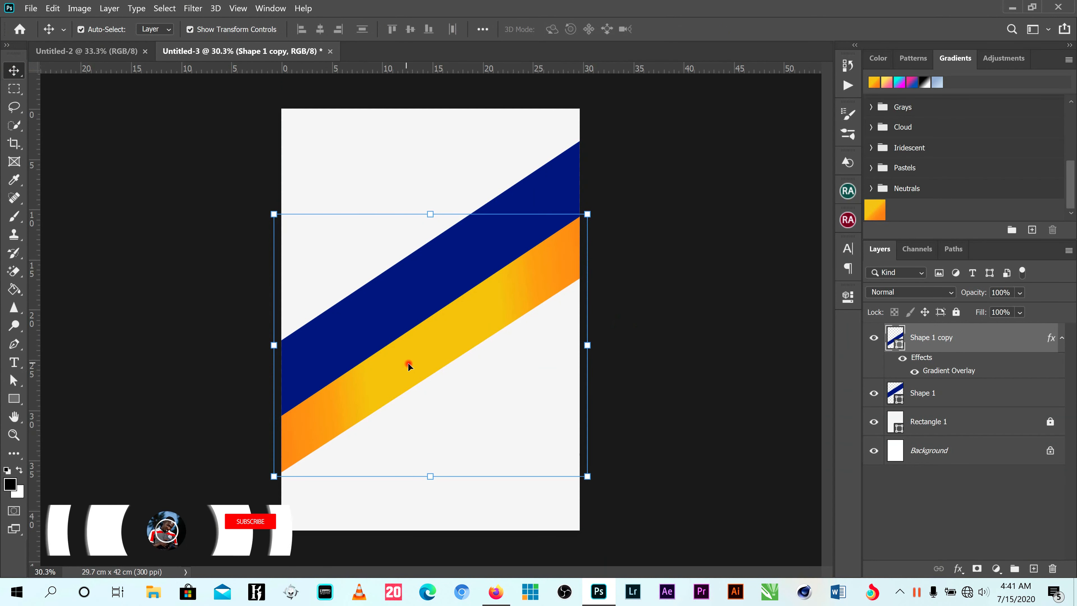
{"action": "left_click_drag", "start_coordinate": [408, 363], "coordinate": [417, 386]}
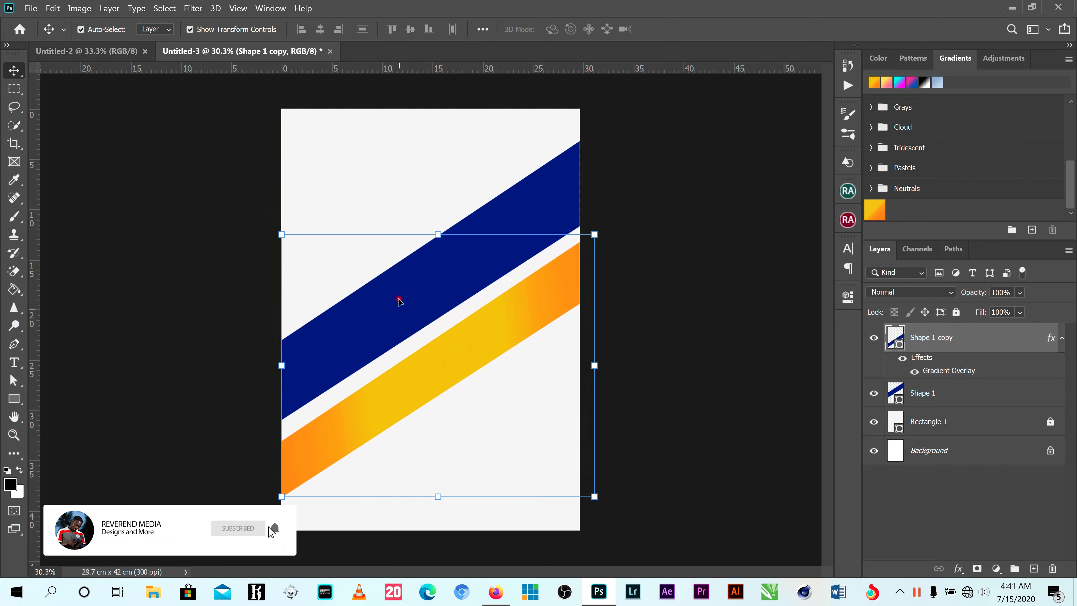
{"action": "left_click", "coordinate": [543, 211]}
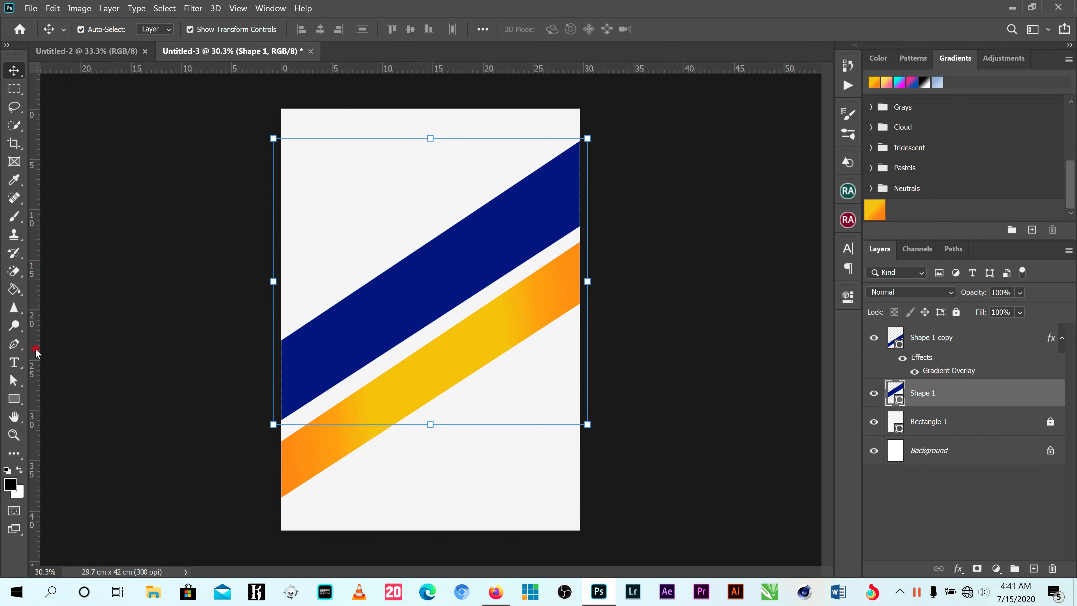
{"action": "left_click", "coordinate": [14, 380]}
{"action": "left_click", "coordinate": [271, 426]}
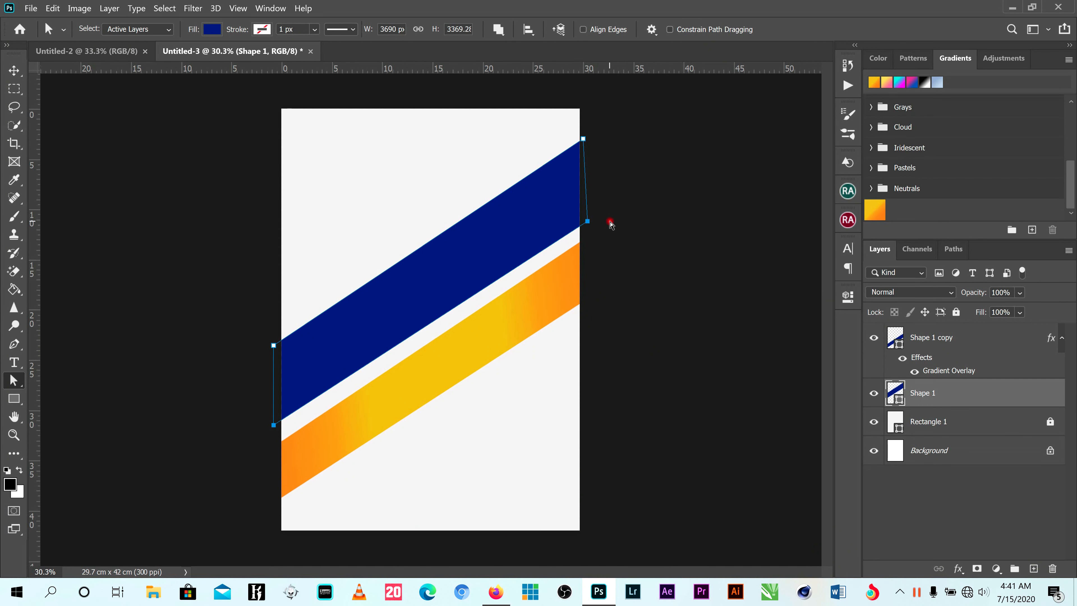
{"action": "key", "text": "shift+Down"}
{"action": "key", "text": "shift+Down"}
{"action": "key", "text": "shift+Down"}
{"action": "key", "text": "shift+Down"}
{"action": "key", "text": "shift+Down"}
{"action": "key", "text": "shift+Down"}
{"action": "key", "text": "shift+Down"}
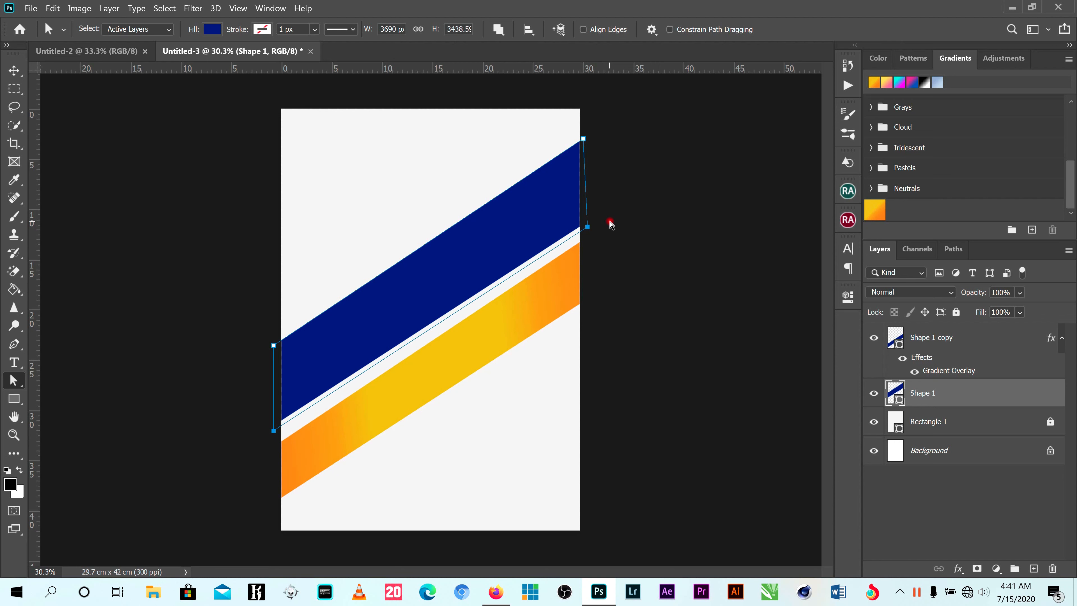
{"action": "key", "text": "shift+Down"}
{"action": "key", "text": "shift+Down"}
{"action": "key", "text": "shift+Down"}
{"action": "key", "text": "shift+Down"}
{"action": "key", "text": "shift+Down"}
{"action": "key", "text": "shift+Down"}
{"action": "key", "text": "shift+Down"}
{"action": "key", "text": "shift+Down"}
{"action": "key", "text": "shift+Down"}
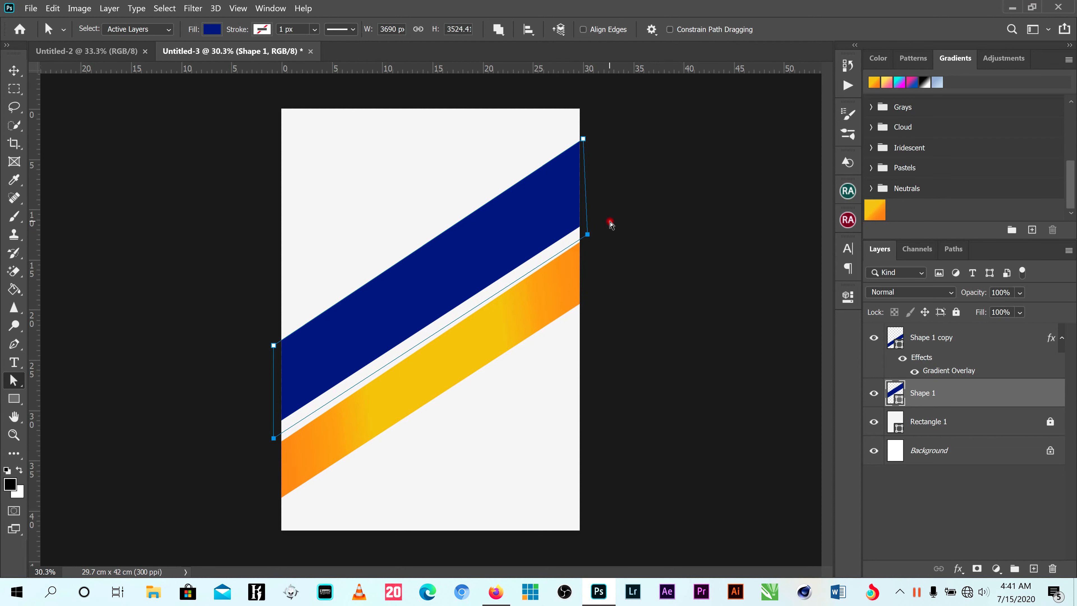
{"action": "key", "text": "shift+Down"}
{"action": "key", "text": "shift+Down"}
{"action": "key", "text": "shift+Down"}
{"action": "key", "text": "shift+Down"}
{"action": "key", "text": "shift+Down"}
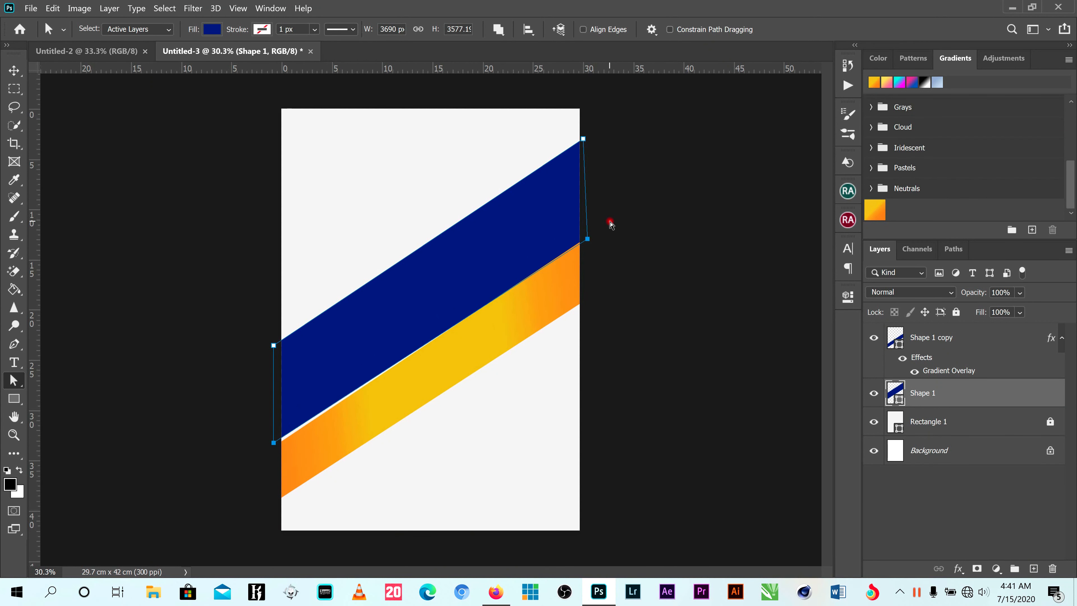
{"action": "key", "text": "shift+Down"}
{"action": "key", "text": "shift+Down"}
{"action": "key", "text": "shift+Down"}
{"action": "key", "text": "shift+Down"}
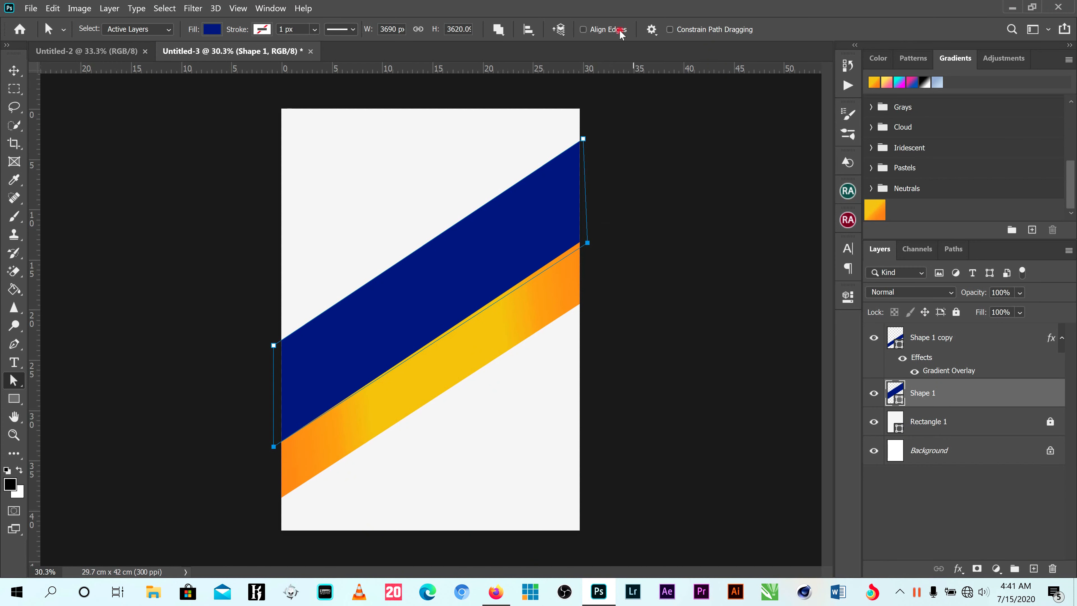
{"action": "key", "text": "v"}
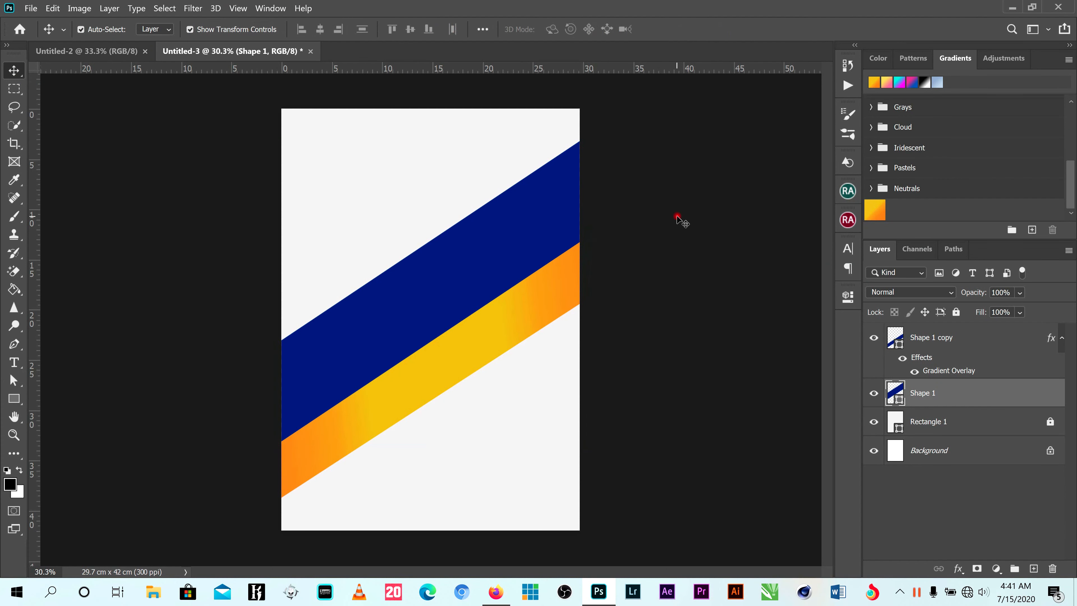
- Duplicate the orange band and the blue band into the page's lower-right corner, with the blue copy below the orange one
{"action": "left_click", "coordinate": [521, 299]}
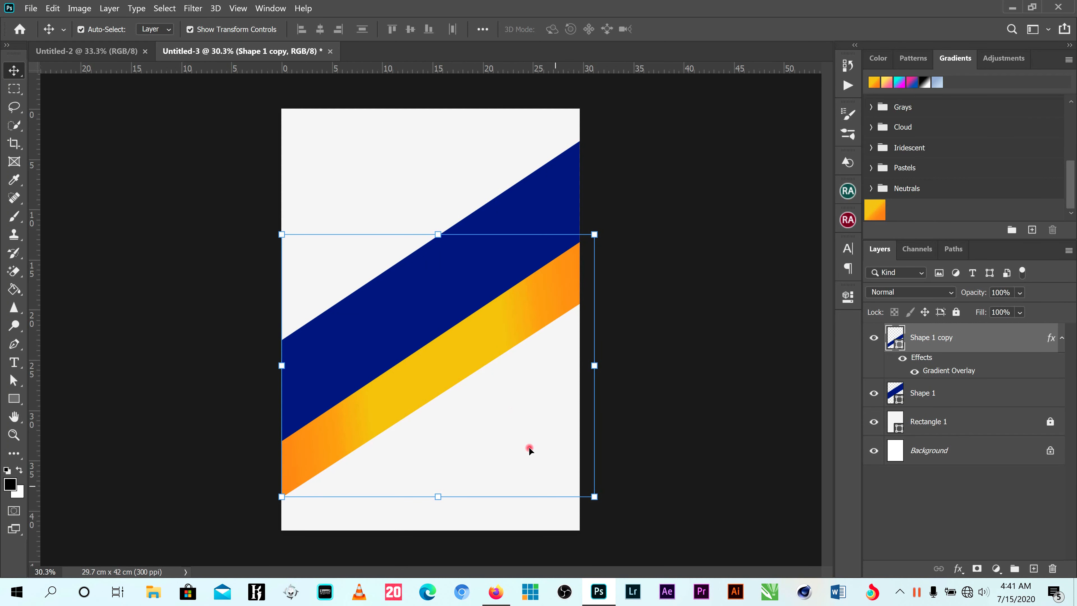
{"action": "left_click", "coordinate": [649, 353]}
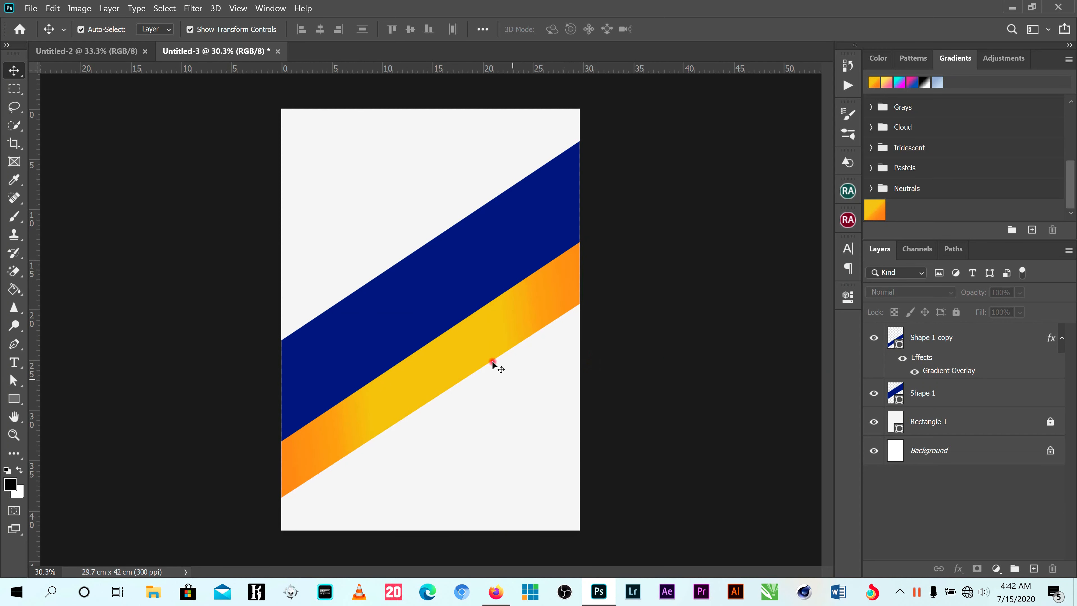
{"action": "left_click_drag", "start_coordinate": [451, 351], "coordinate": [527, 455]}
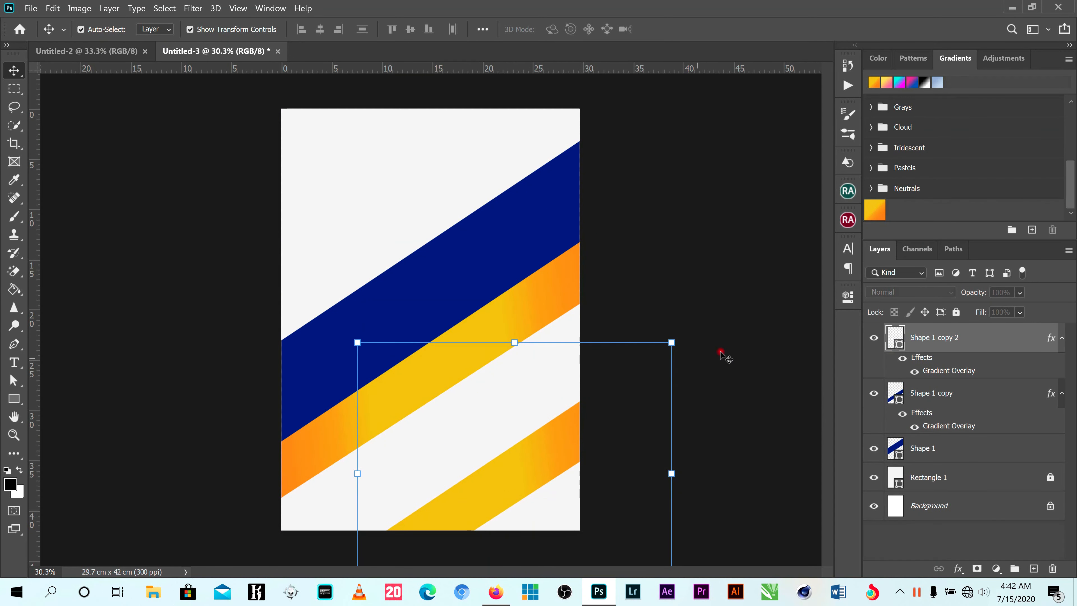
{"action": "left_click_drag", "start_coordinate": [409, 274], "coordinate": [563, 486]}
{"action": "left_click", "coordinate": [672, 144]}
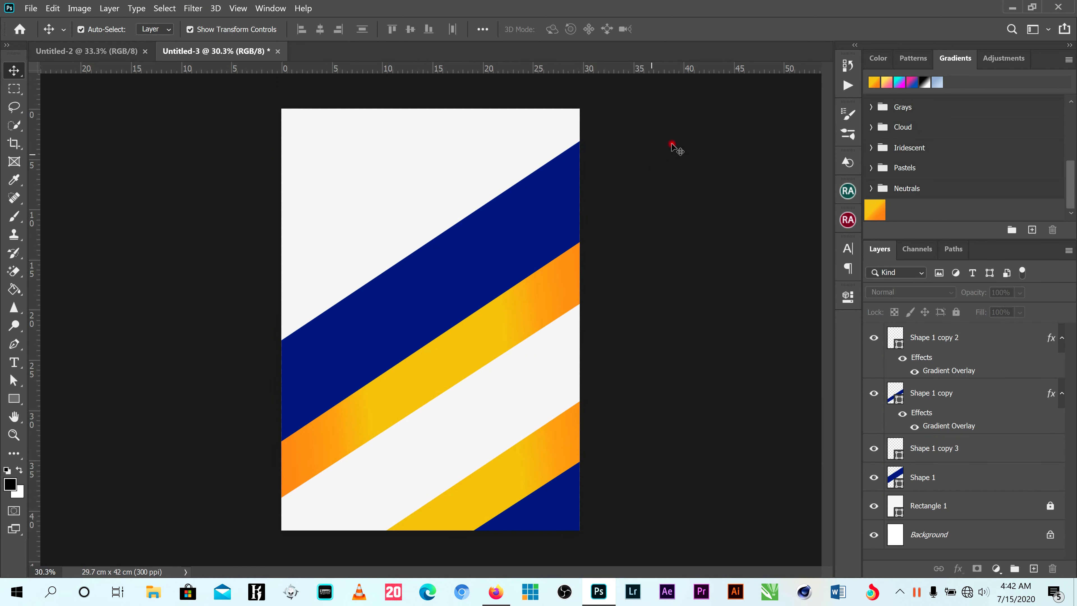
- Select all four diagonal band layers and lock them completely
{"action": "key", "text": "ctrl+minus"}
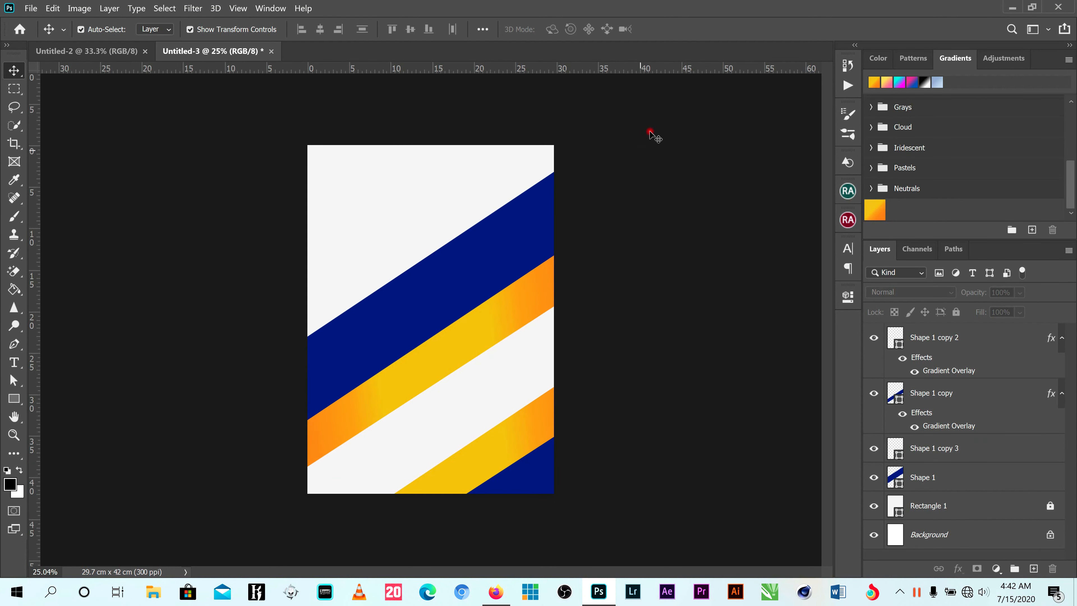
{"action": "left_click_drag", "start_coordinate": [642, 171], "coordinate": [297, 505]}
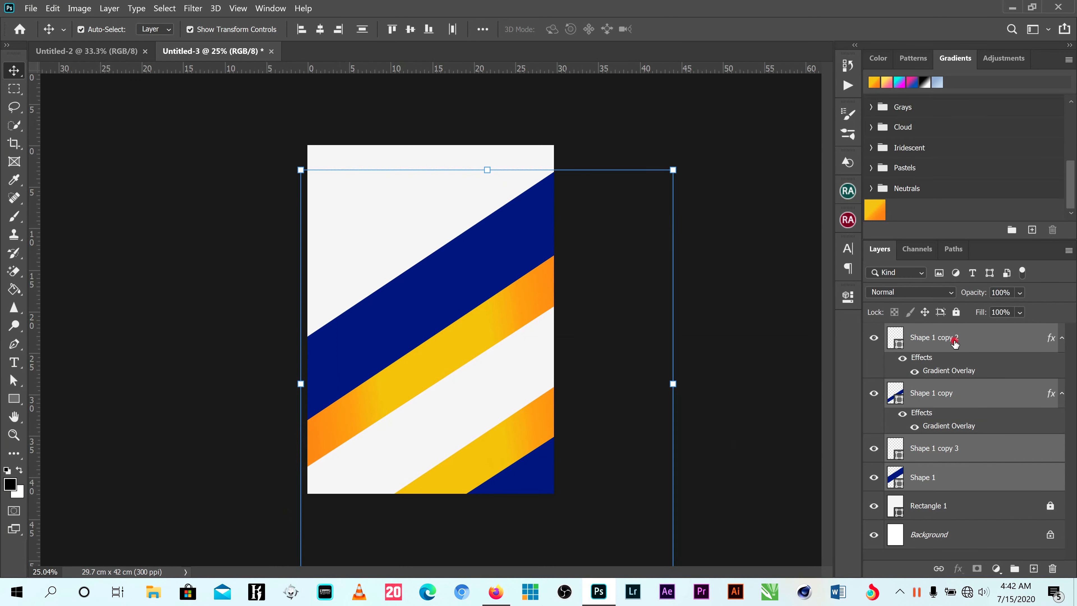
{"action": "left_click", "coordinate": [957, 316]}
{"action": "left_click", "coordinate": [547, 246]}
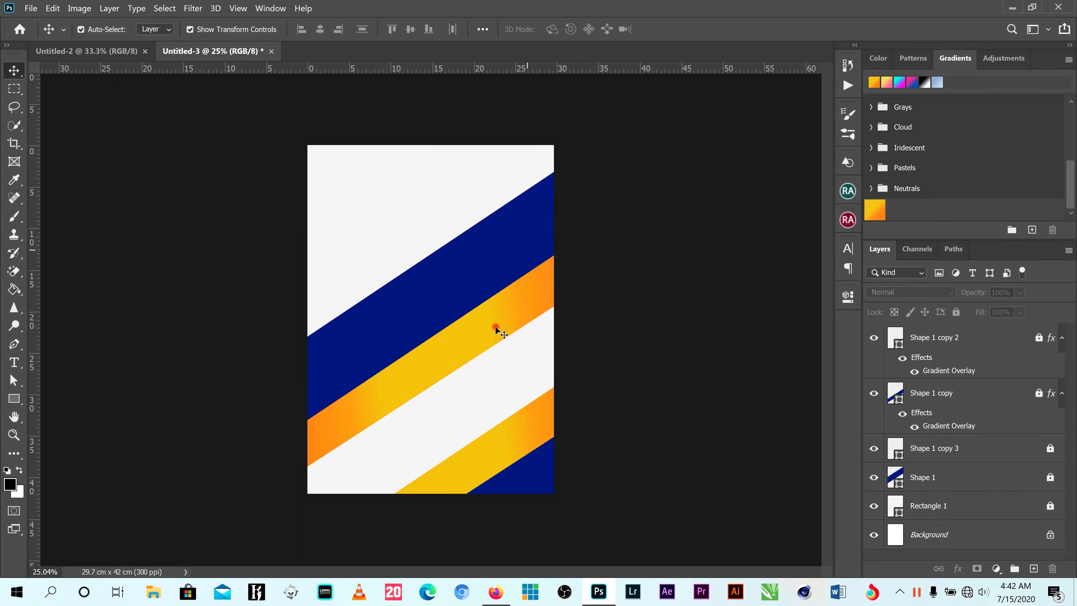
- Draw a white rectangle about 2435 by 1084 px across the upper part of the poster
{"action": "scroll", "coordinate": [450, 327], "scroll_direction": "up", "scroll_amount": 1}
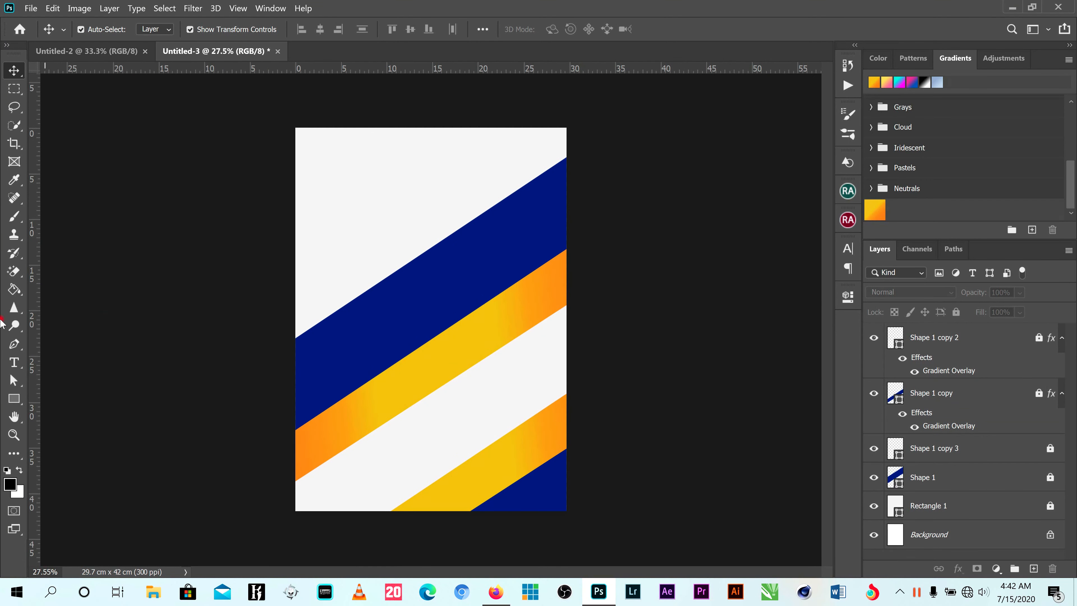
{"action": "left_click", "coordinate": [14, 398]}
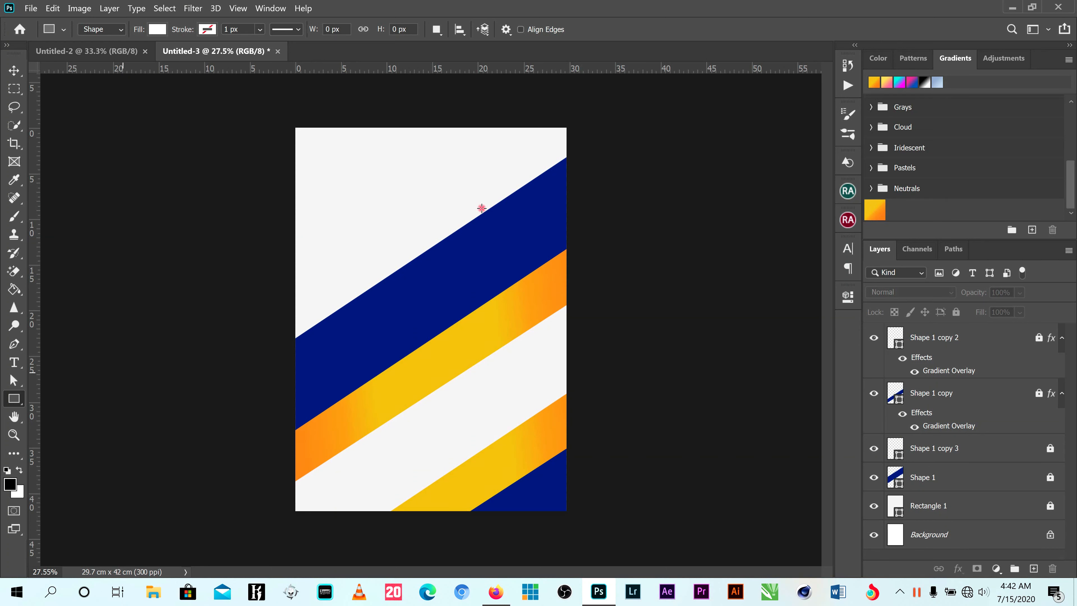
{"action": "left_click_drag", "start_coordinate": [357, 175], "coordinate": [560, 258]}
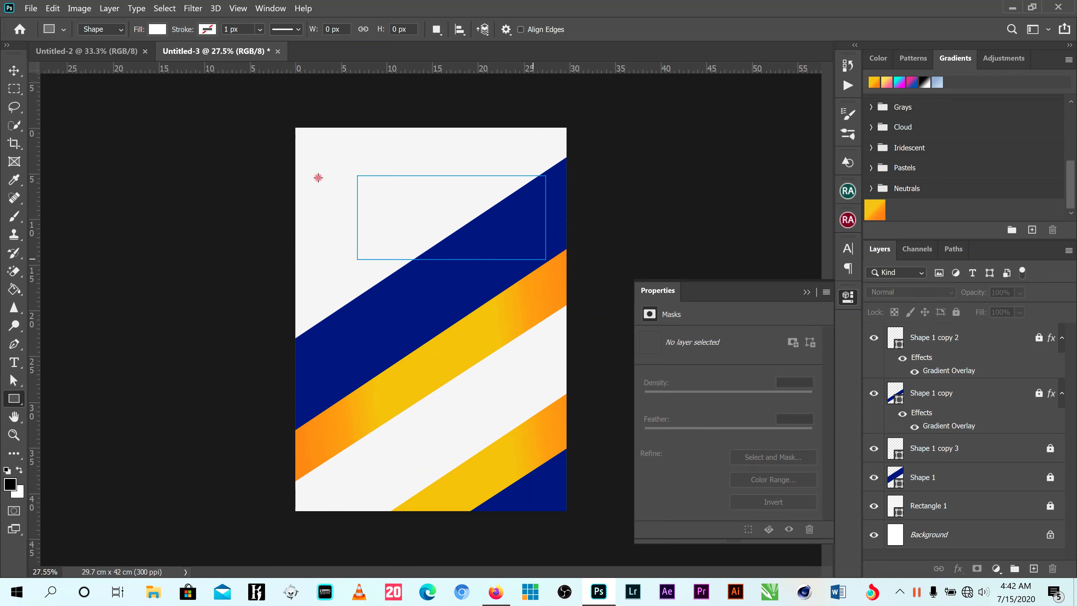
- Move the white rectangle toward the page's left side, widen it to about 2674 px, and nudge it to about X 402 px
{"action": "left_click", "coordinate": [12, 72]}
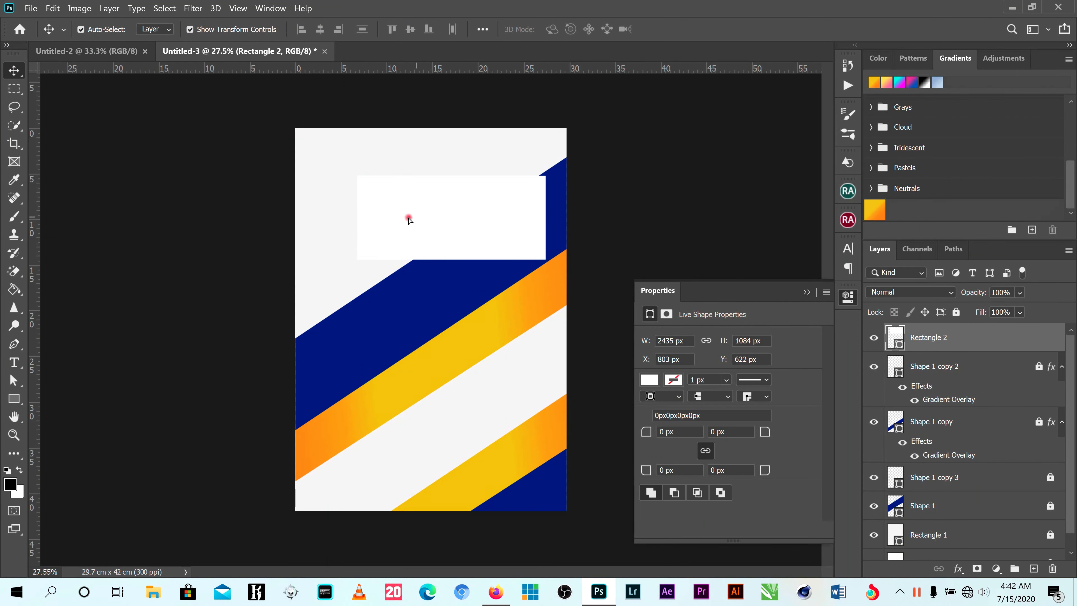
{"action": "left_click_drag", "start_coordinate": [408, 219], "coordinate": [361, 220]}
{"action": "left_click_drag", "start_coordinate": [507, 220], "coordinate": [525, 221]}
{"action": "left_click", "coordinate": [694, 28]}
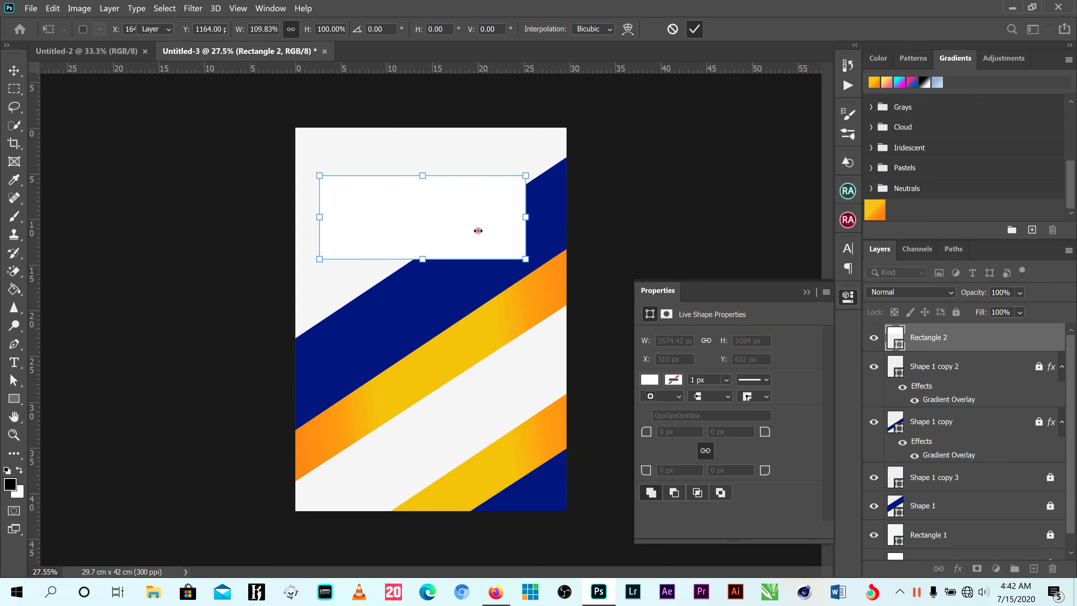
{"action": "left_click_drag", "start_coordinate": [464, 219], "coordinate": [469, 218]}
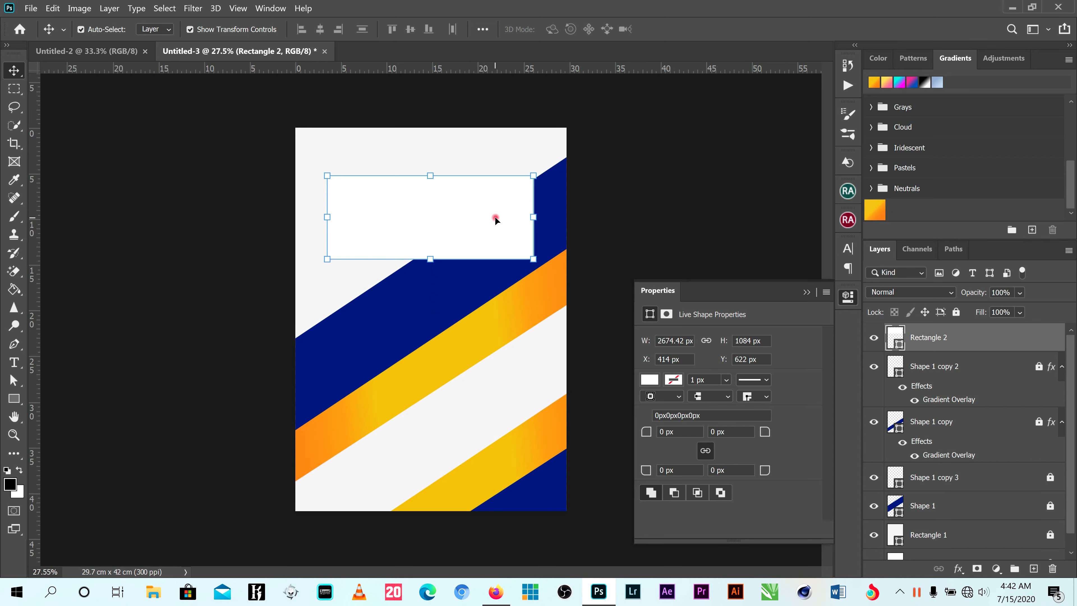
{"action": "key", "text": "Left"}
{"action": "key", "text": "Left"}
{"action": "key", "text": "Left"}
{"action": "key", "text": "Left"}
{"action": "key", "text": "Left"}
{"action": "key", "text": "Left"}
{"action": "key", "text": "Left"}
{"action": "key", "text": "Left"}
{"action": "key", "text": "Left"}
{"action": "key", "text": "Left"}
{"action": "key", "text": "Left"}
{"action": "key", "text": "Left"}
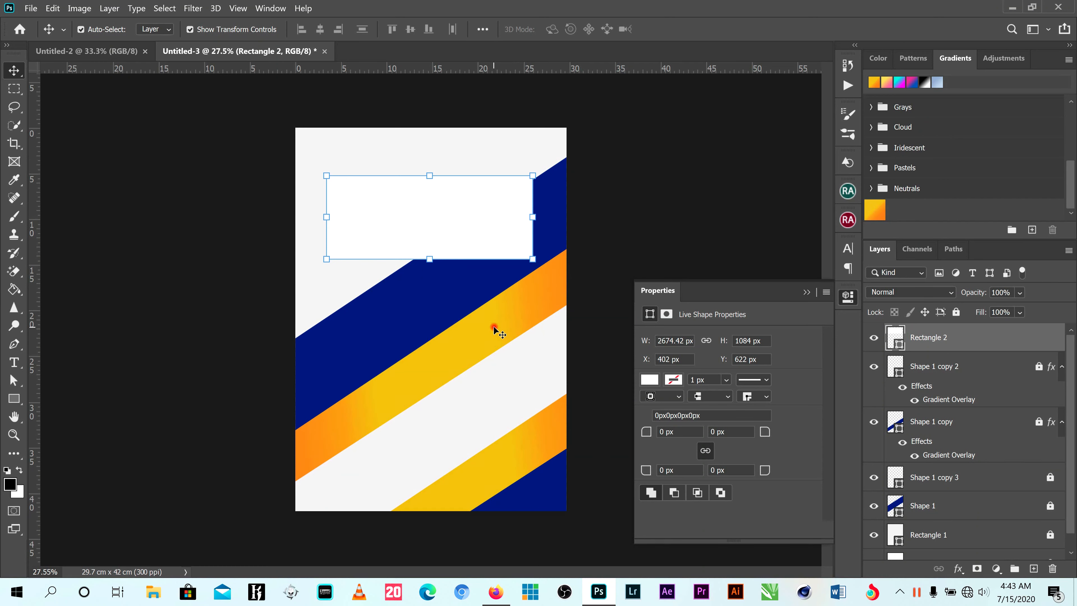
{"action": "left_click", "coordinate": [958, 568]}
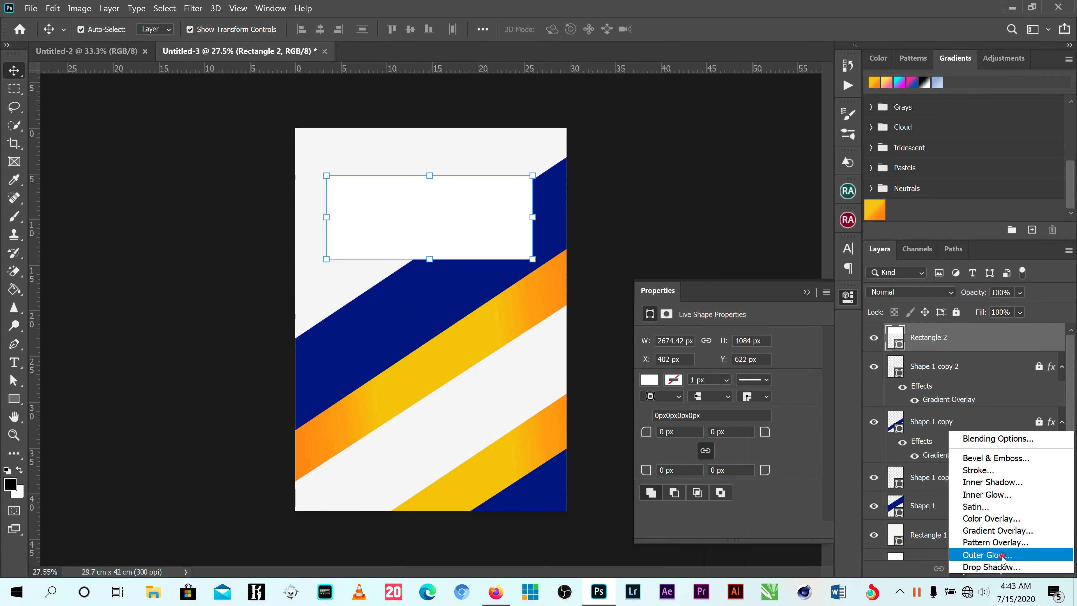
{"action": "left_click", "coordinate": [741, 202]}
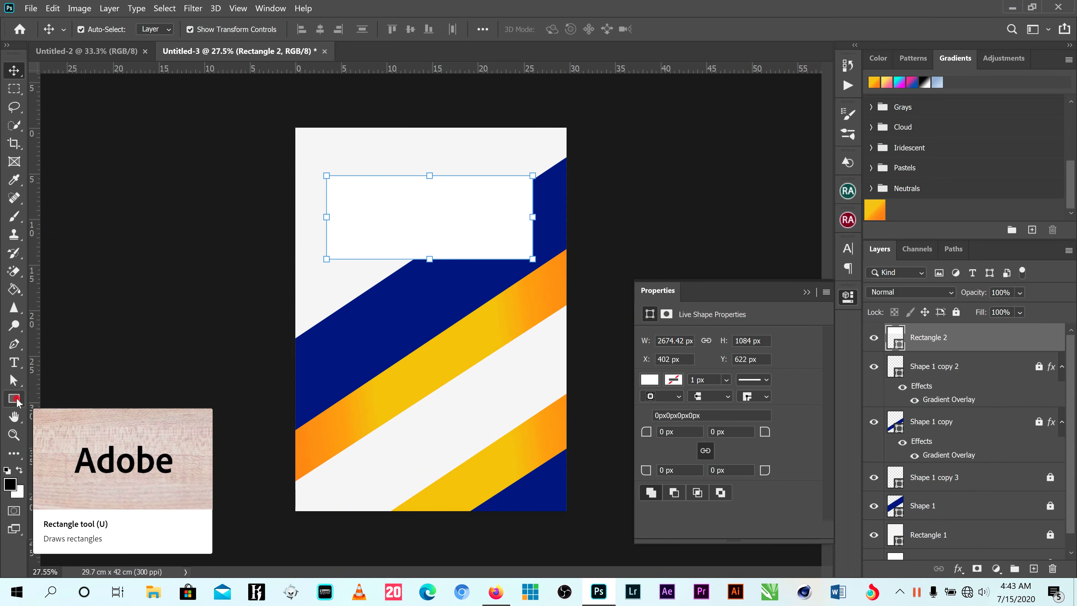
- Fill the rectangle with the yellow-orange linear gradient at an angle of 26 degrees
{"action": "left_click", "coordinate": [26, 398]}
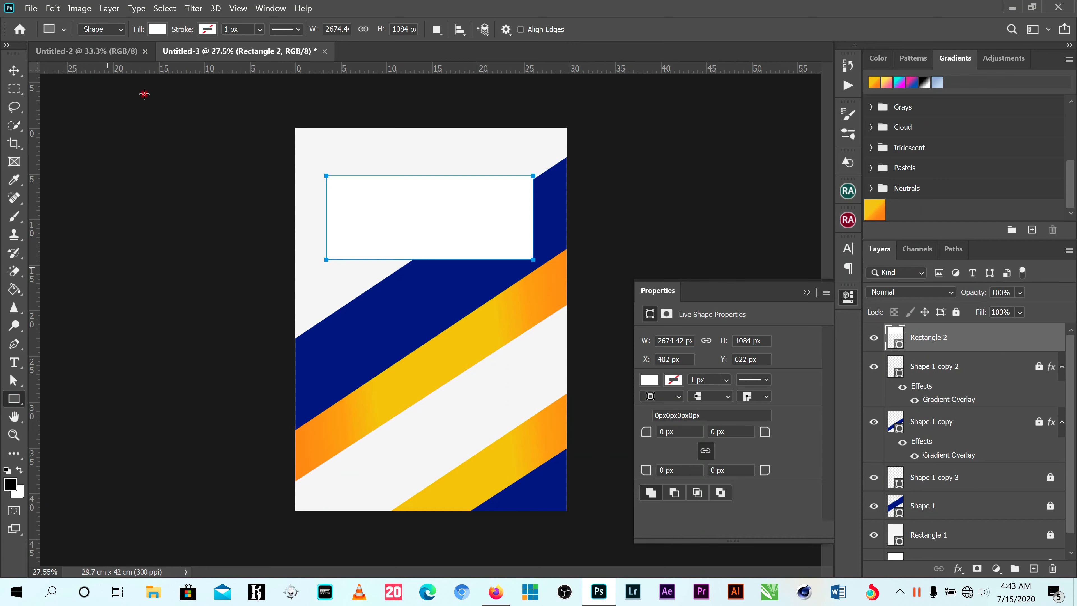
{"action": "left_click", "coordinate": [157, 29]}
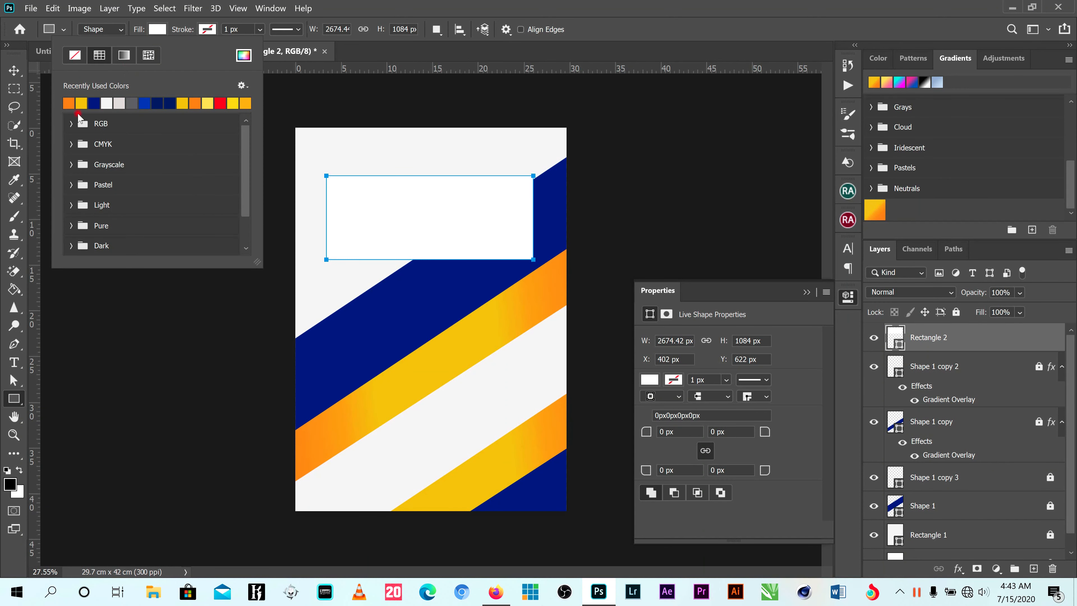
{"action": "left_click", "coordinate": [131, 63]}
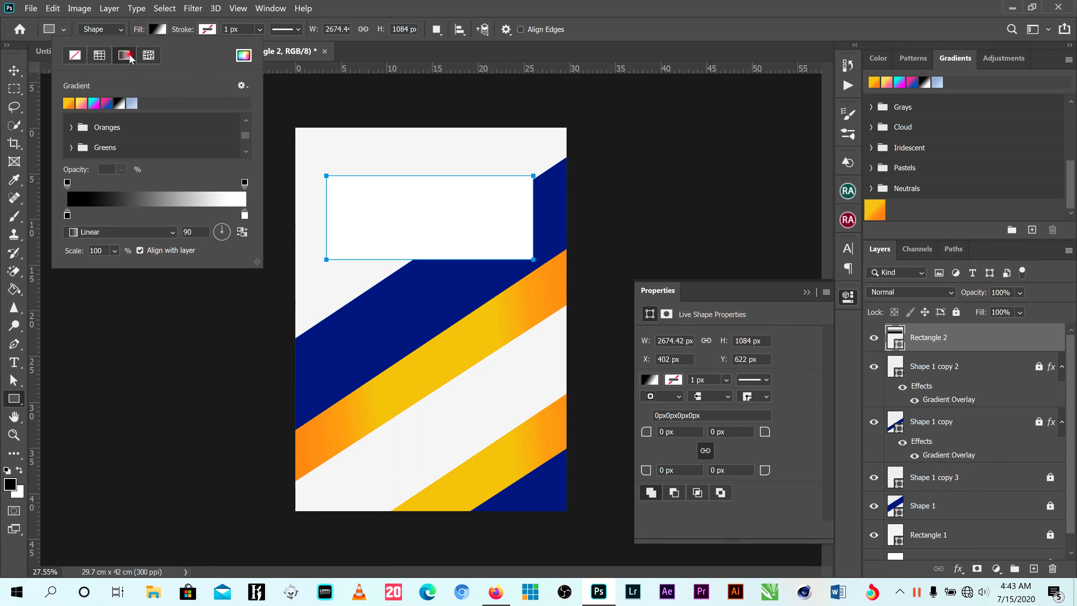
{"action": "scroll", "coordinate": [120, 192], "scroll_direction": "down", "scroll_amount": 2}
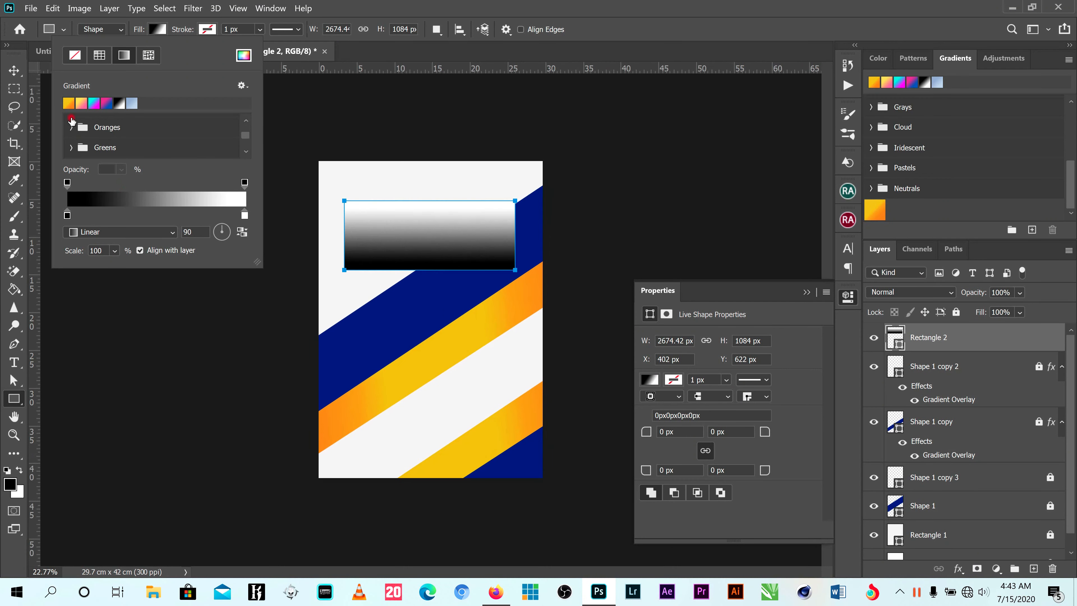
{"action": "left_click", "coordinate": [67, 104]}
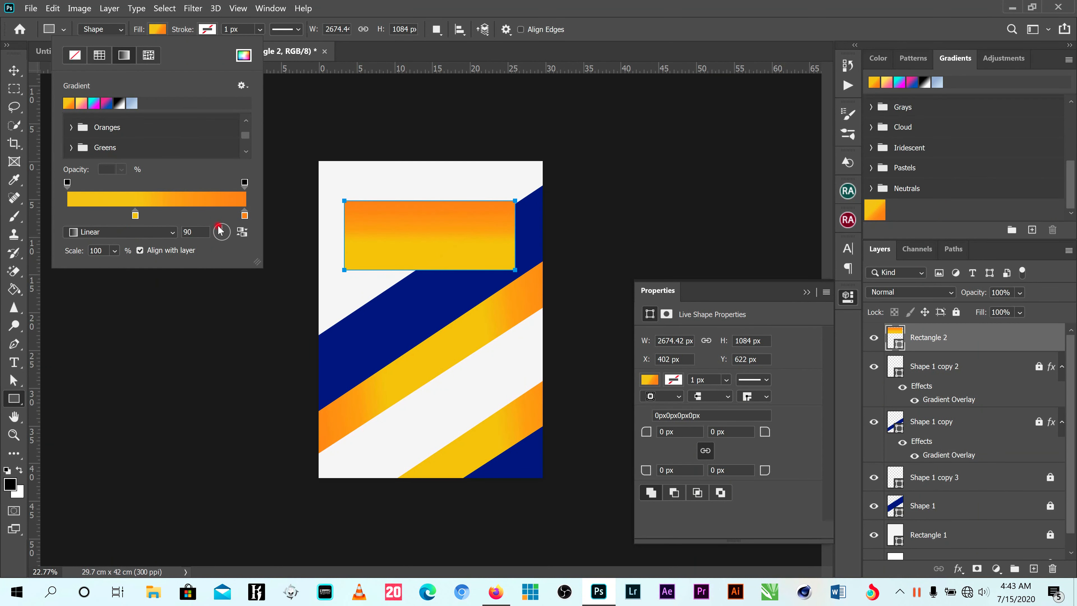
{"action": "left_click_drag", "start_coordinate": [220, 229], "coordinate": [228, 234]}
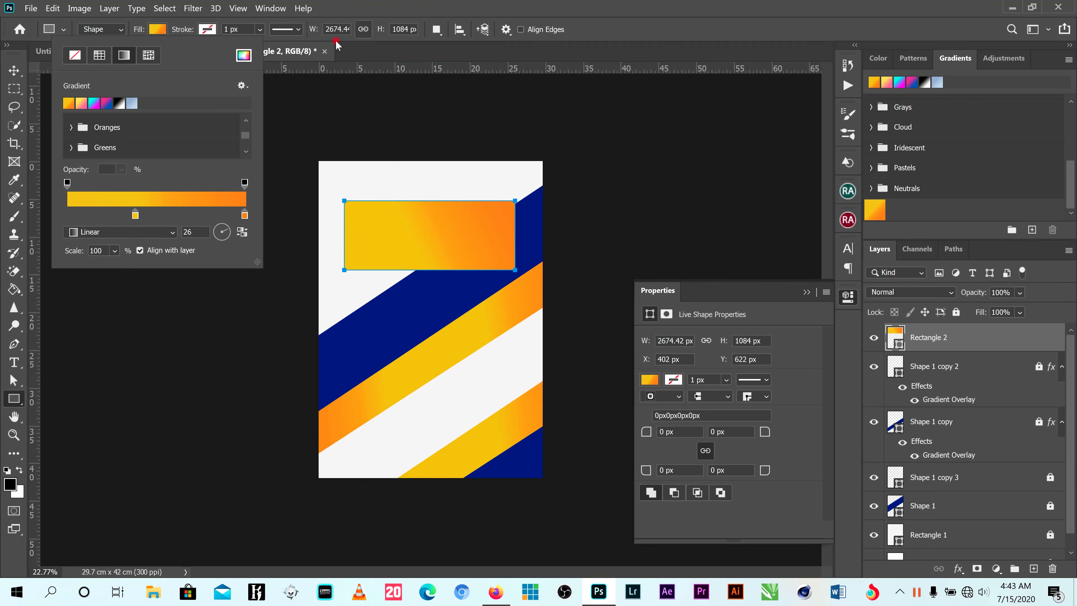
{"action": "left_click", "coordinate": [343, 3]}
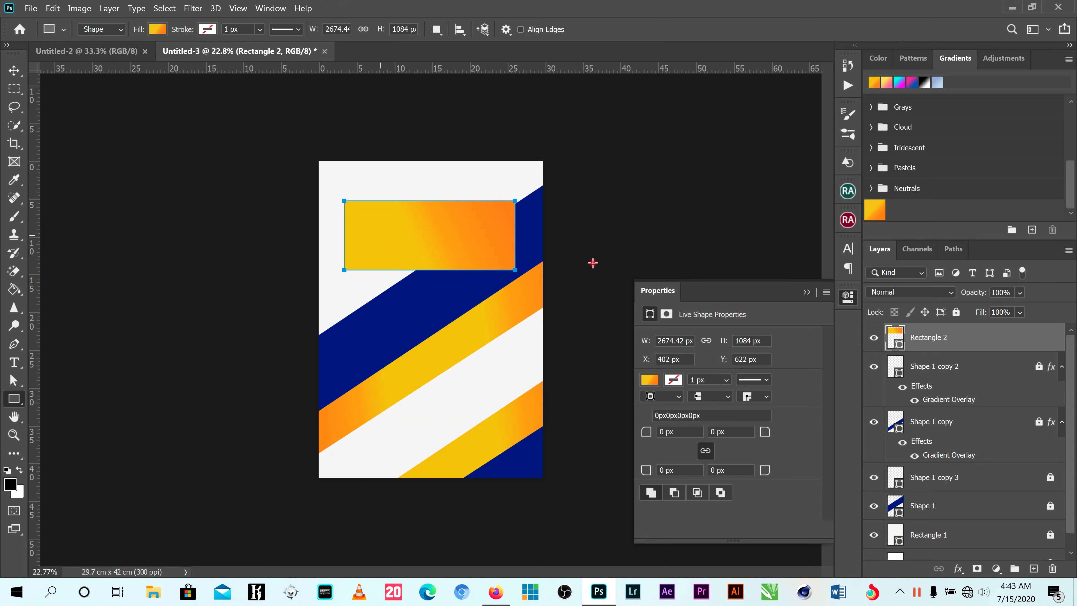
{"action": "left_click", "coordinate": [873, 208]}
{"action": "left_click_drag", "start_coordinate": [867, 212], "coordinate": [640, 228]}
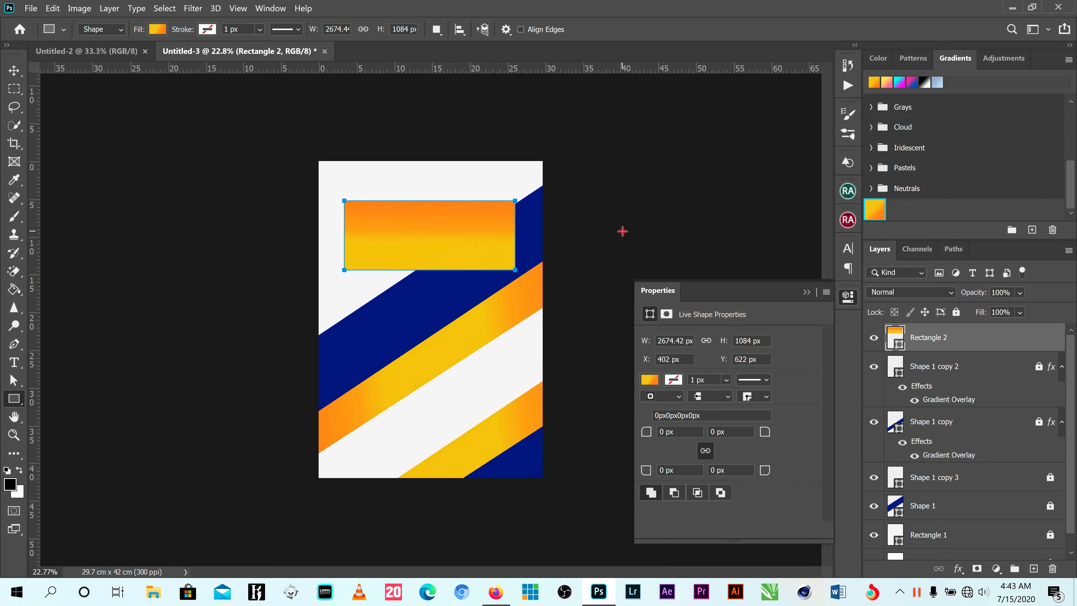
{"action": "key", "text": "v"}
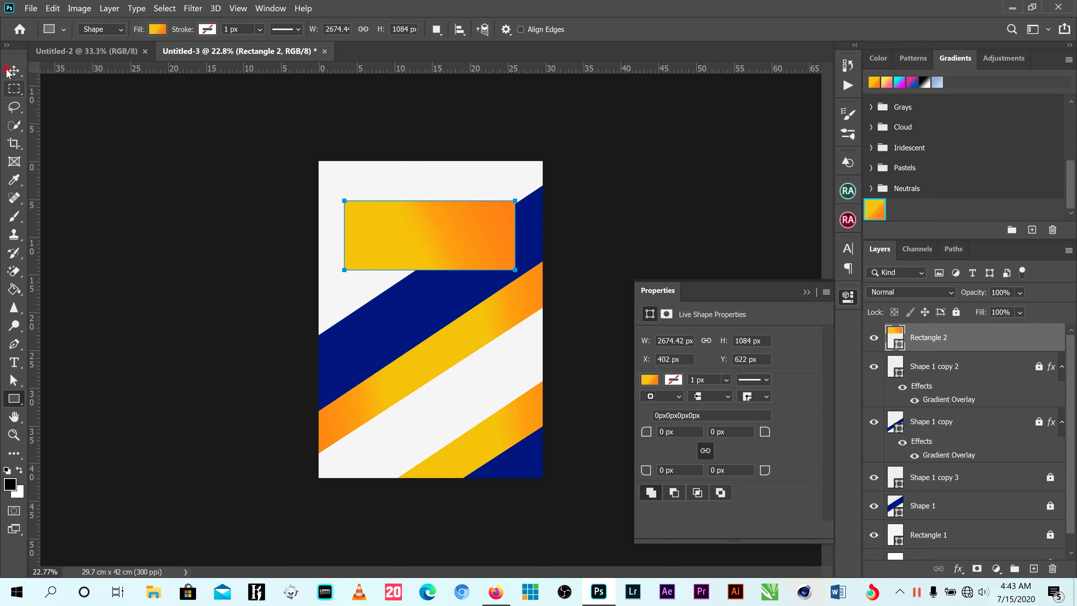
{"action": "left_click", "coordinate": [623, 150]}
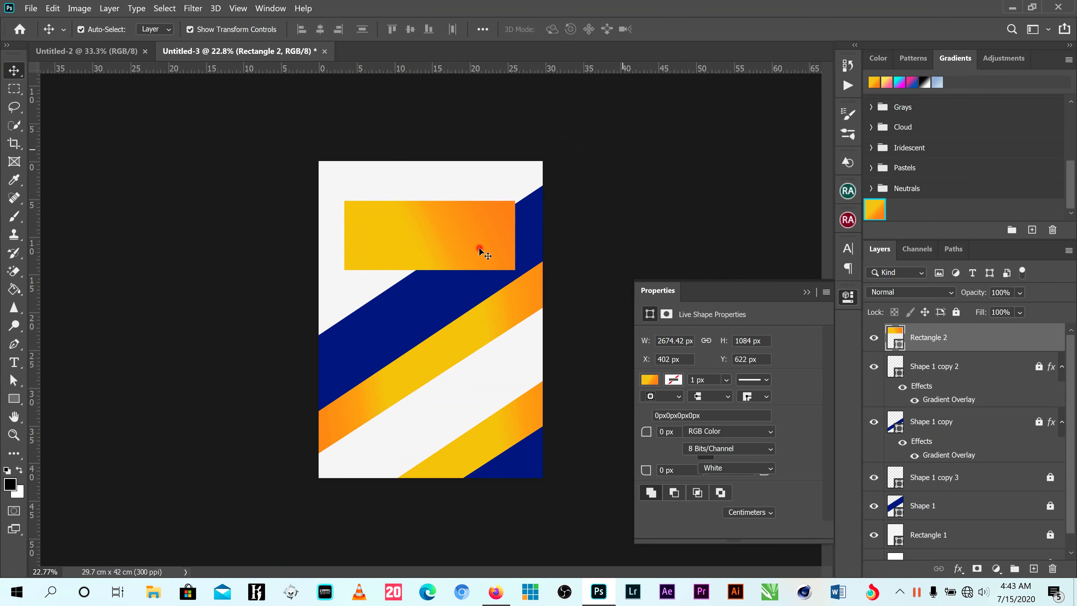
{"action": "left_click", "coordinate": [427, 233]}
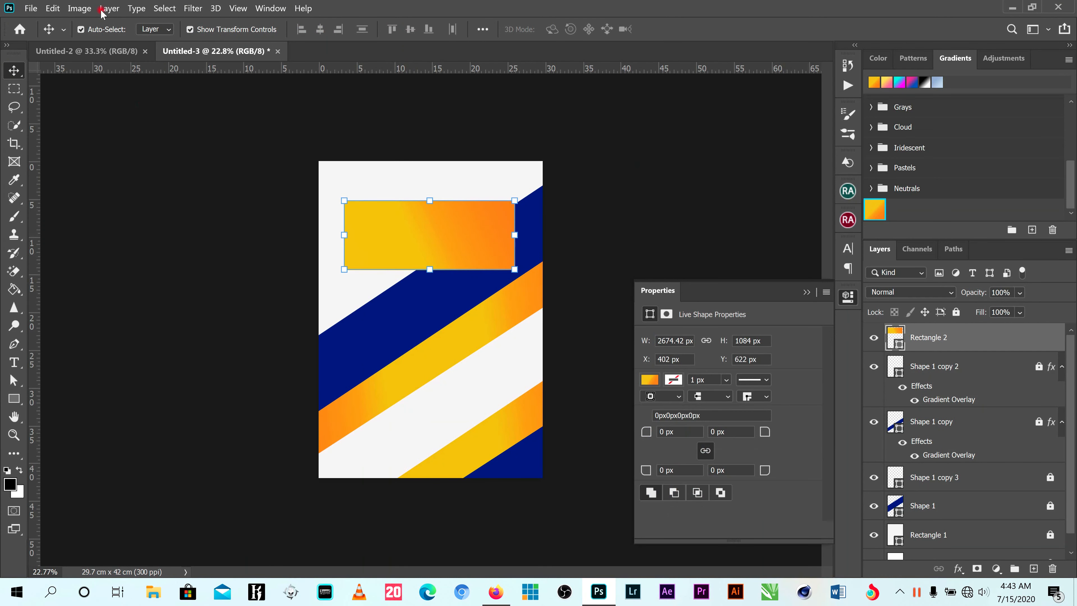
- Slightly increase the scale of the rectangle's gradient fill
{"action": "left_click", "coordinate": [14, 398]}
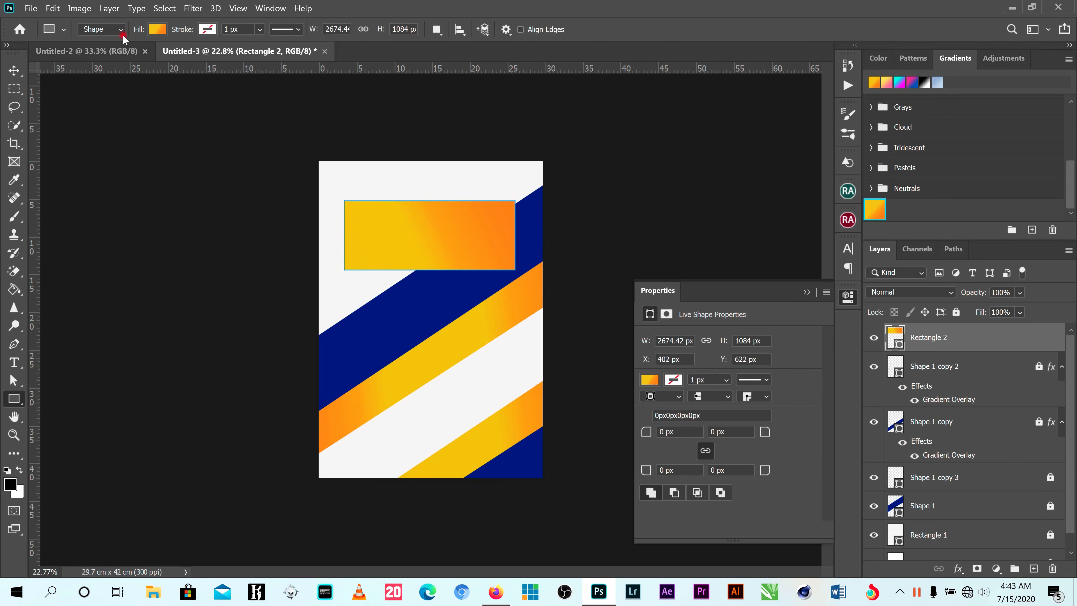
{"action": "left_click", "coordinate": [158, 29]}
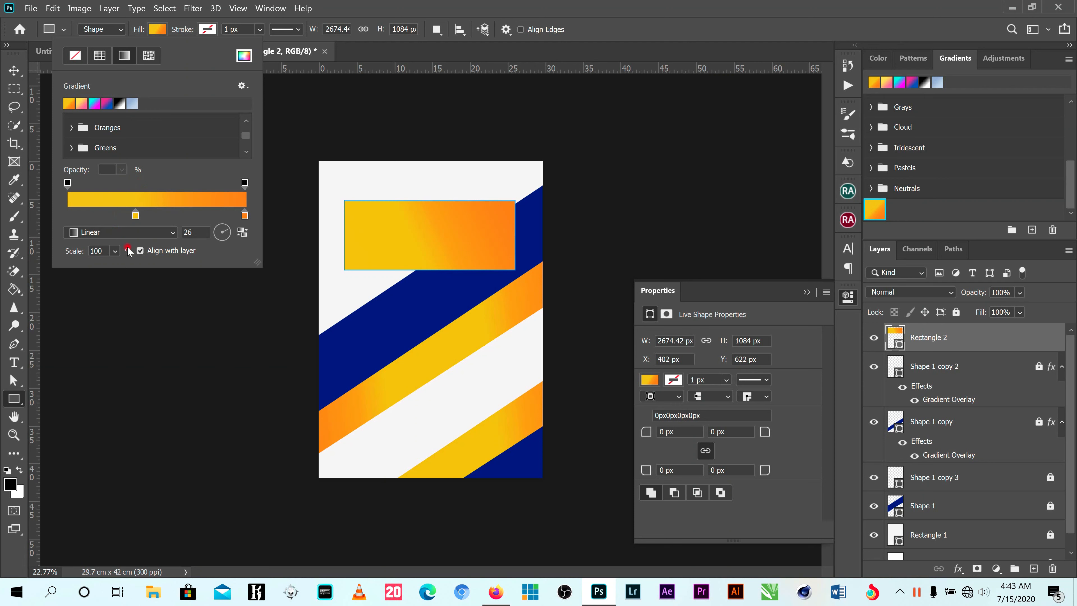
{"action": "left_click", "coordinate": [115, 251]}
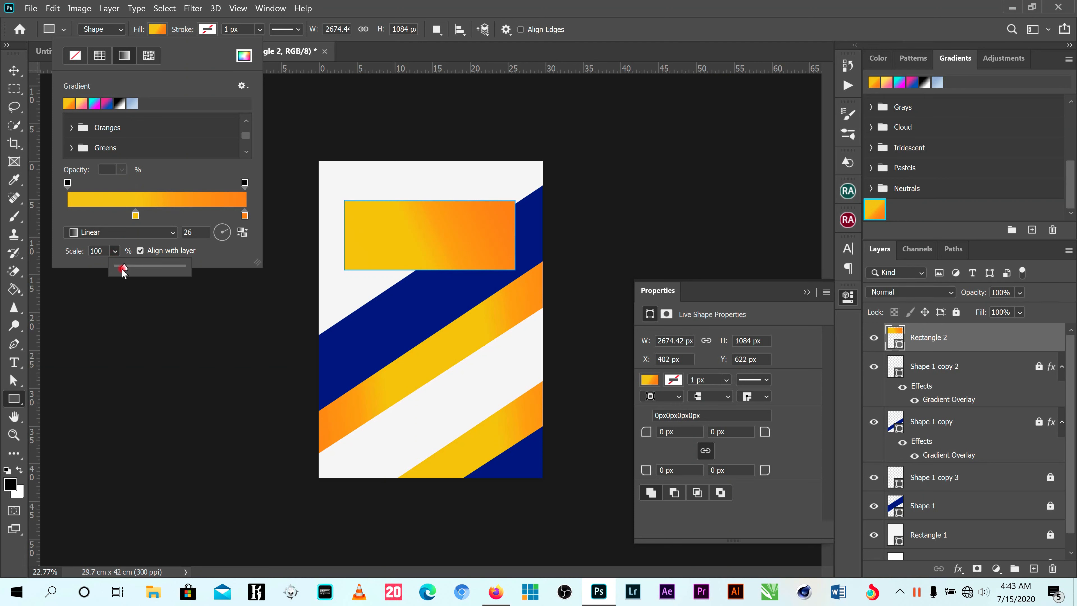
{"action": "left_click_drag", "start_coordinate": [124, 270], "coordinate": [130, 270]}
{"action": "left_click", "coordinate": [525, 330]}
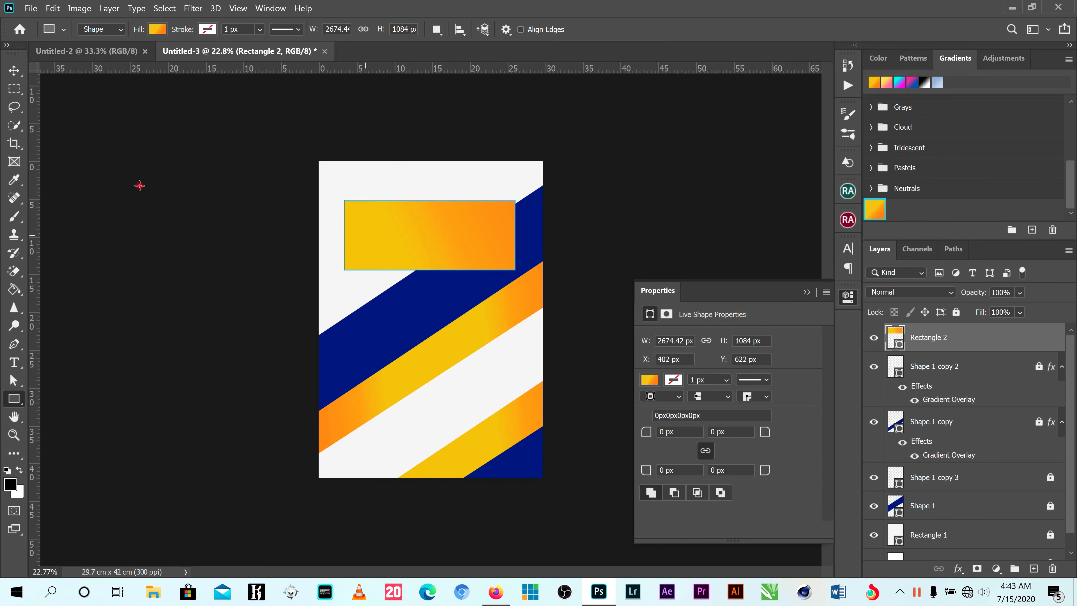
- Duplicate the Rectangle 2 layer, keeping the default copy name
{"action": "left_click", "coordinate": [14, 71]}
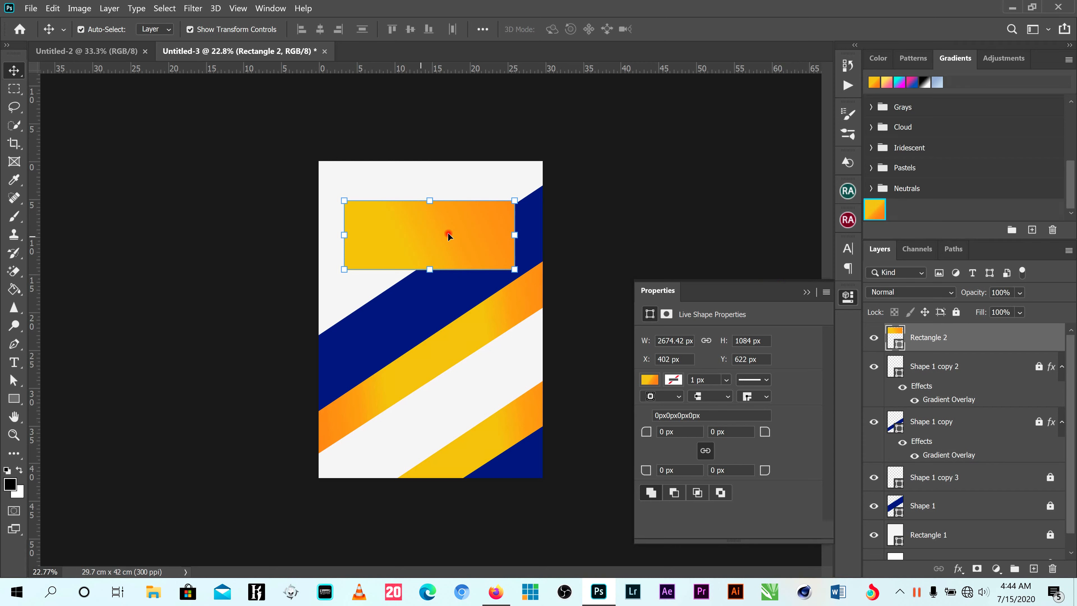
{"action": "right_click", "coordinate": [429, 234]}
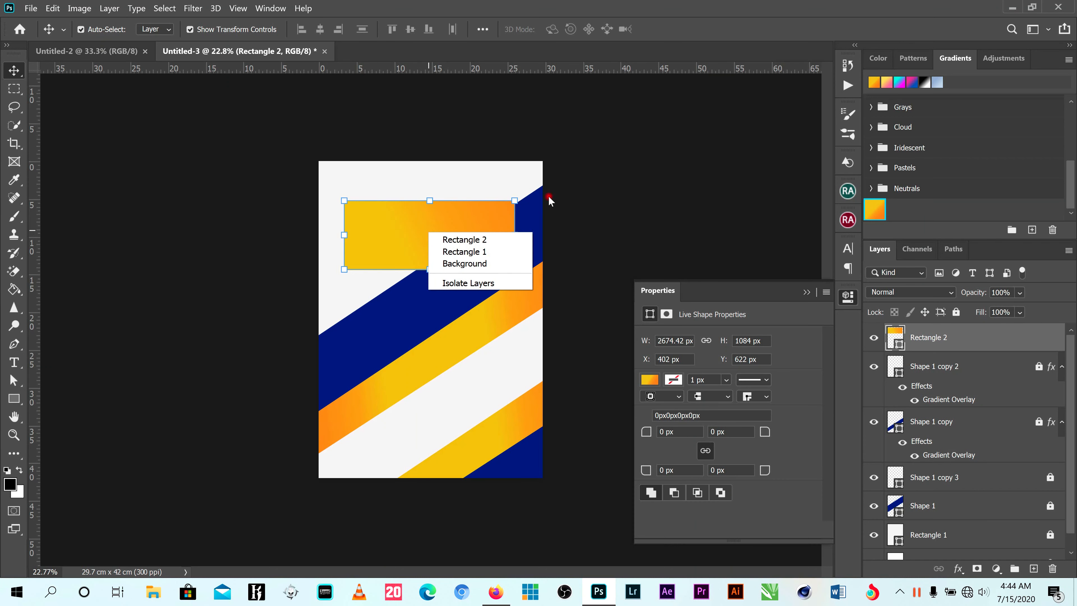
{"action": "left_click", "coordinate": [425, 217]}
{"action": "left_click", "coordinate": [425, 217]}
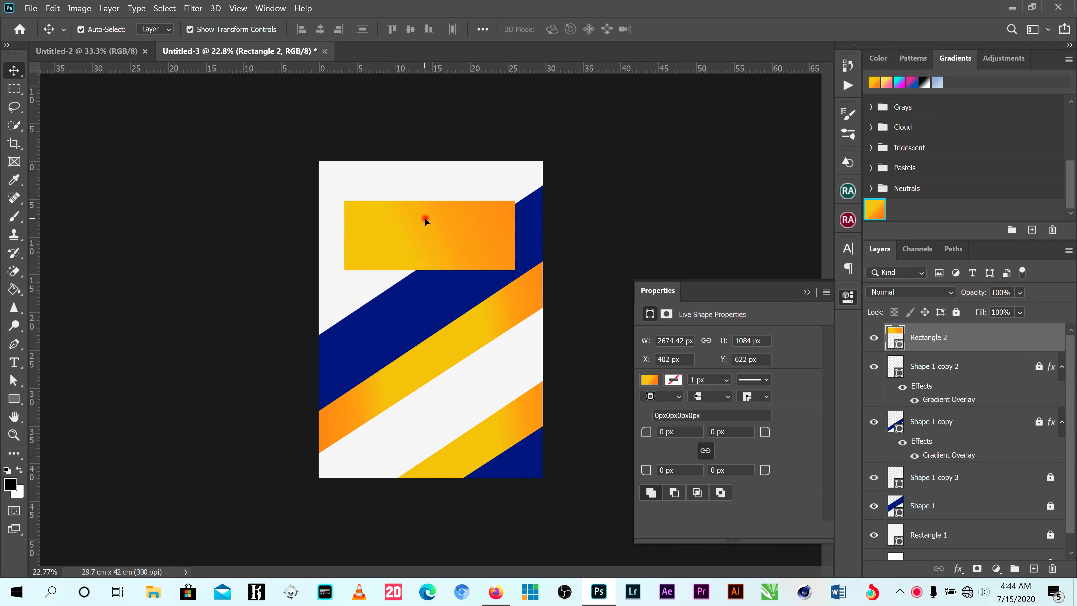
{"action": "right_click", "coordinate": [959, 340]}
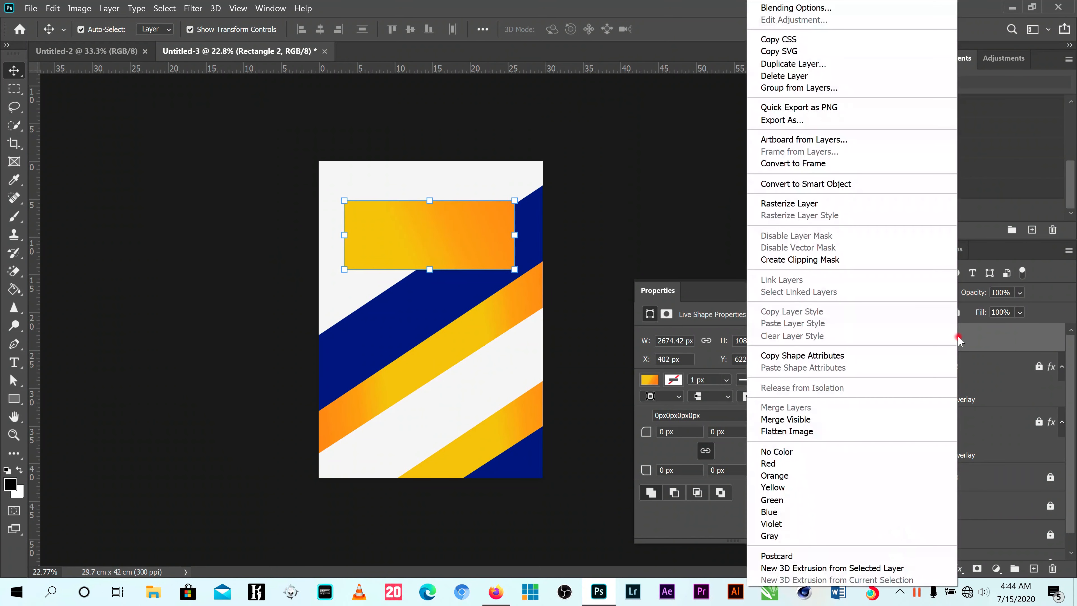
{"action": "left_click", "coordinate": [794, 64]}
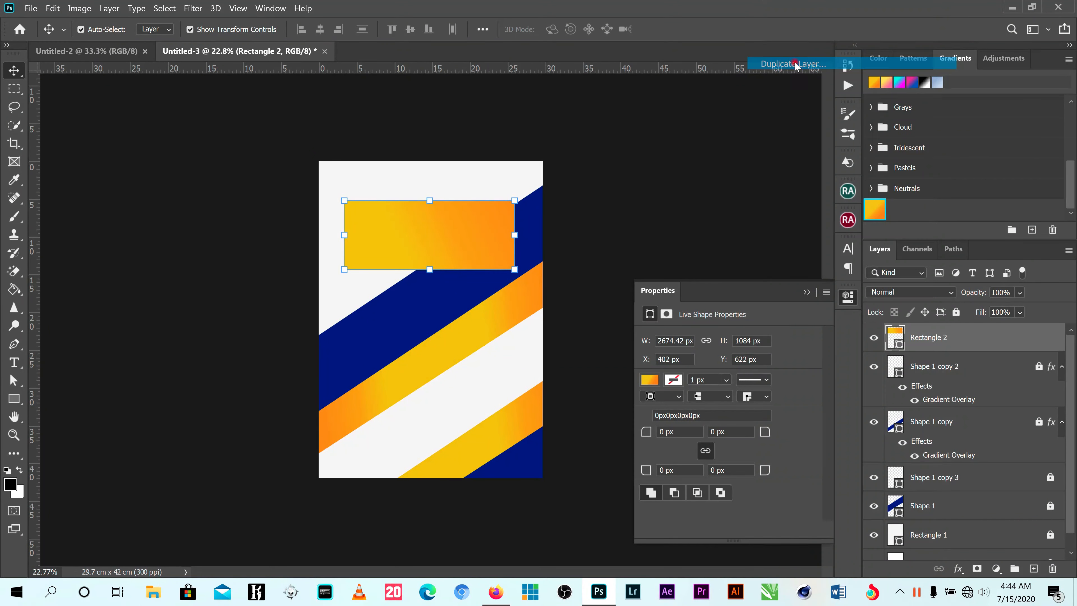
{"action": "left_click", "coordinate": [653, 157]}
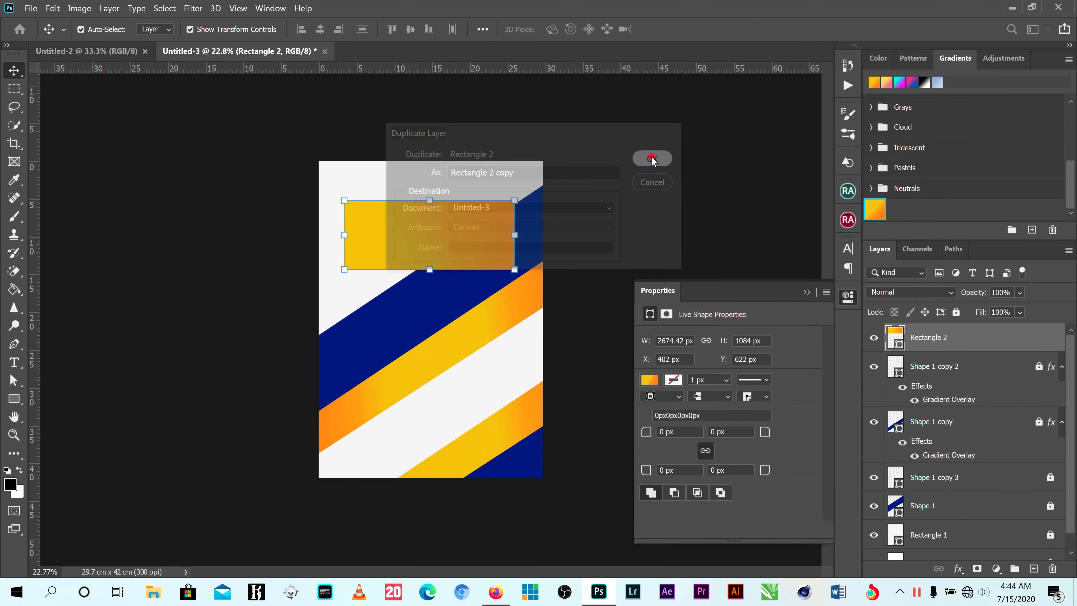
- Hide the rectangle copy, stretch the original's lower edge down to make it about 3675 px high, and show the copy again
{"action": "left_click", "coordinate": [874, 339]}
{"action": "left_click_drag", "start_coordinate": [433, 263], "coordinate": [435, 273]}
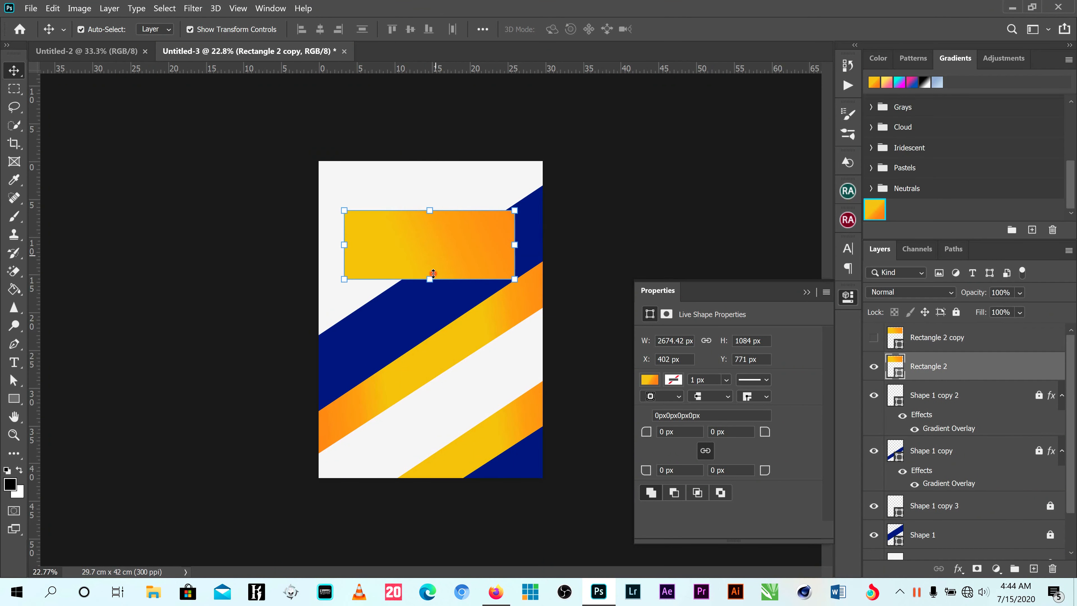
{"action": "key", "text": "ctrl+z"}
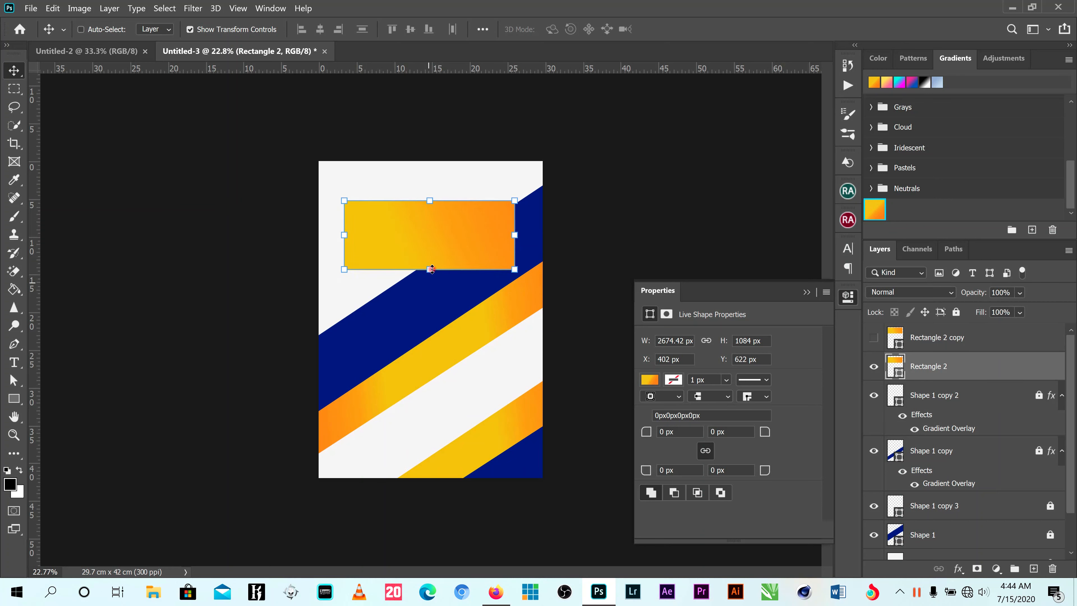
{"action": "left_click_drag", "start_coordinate": [432, 269], "coordinate": [437, 434]}
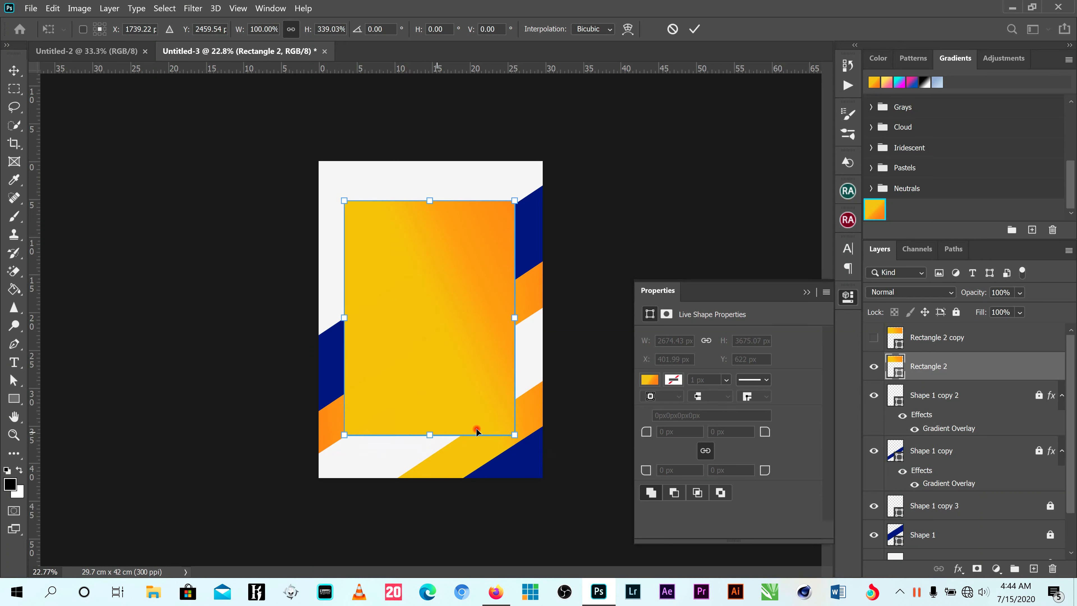
{"action": "left_click", "coordinate": [873, 337]}
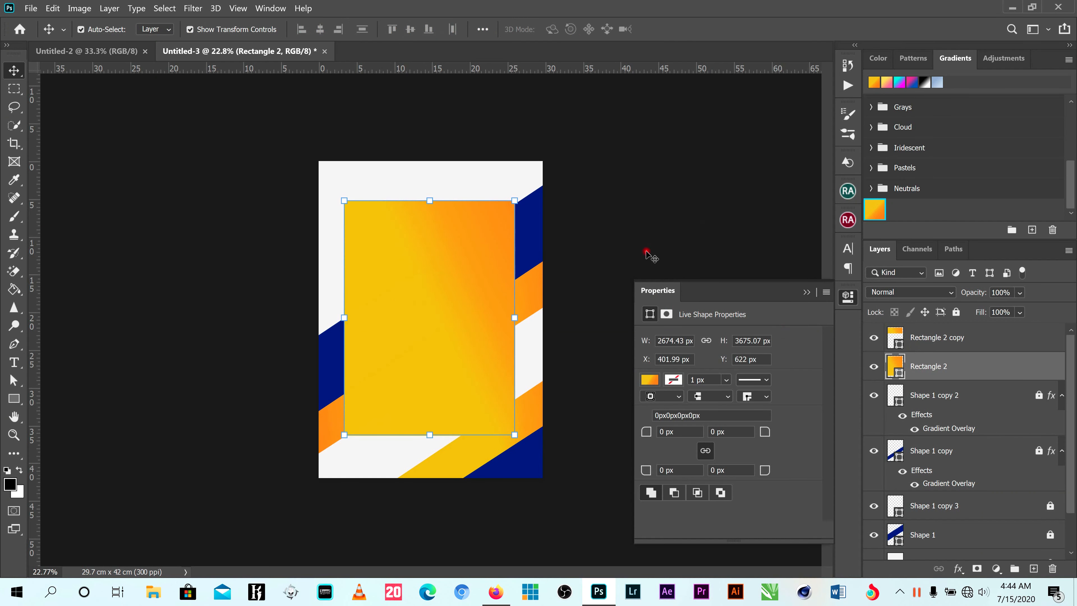
{"action": "left_click", "coordinate": [468, 324]}
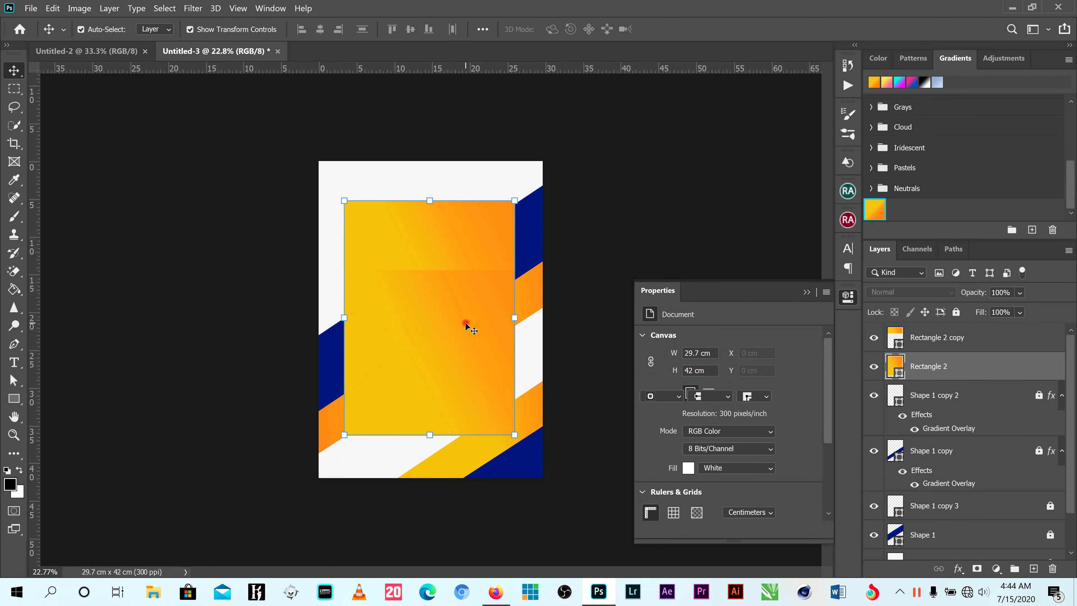
{"action": "left_click", "coordinate": [897, 371]}
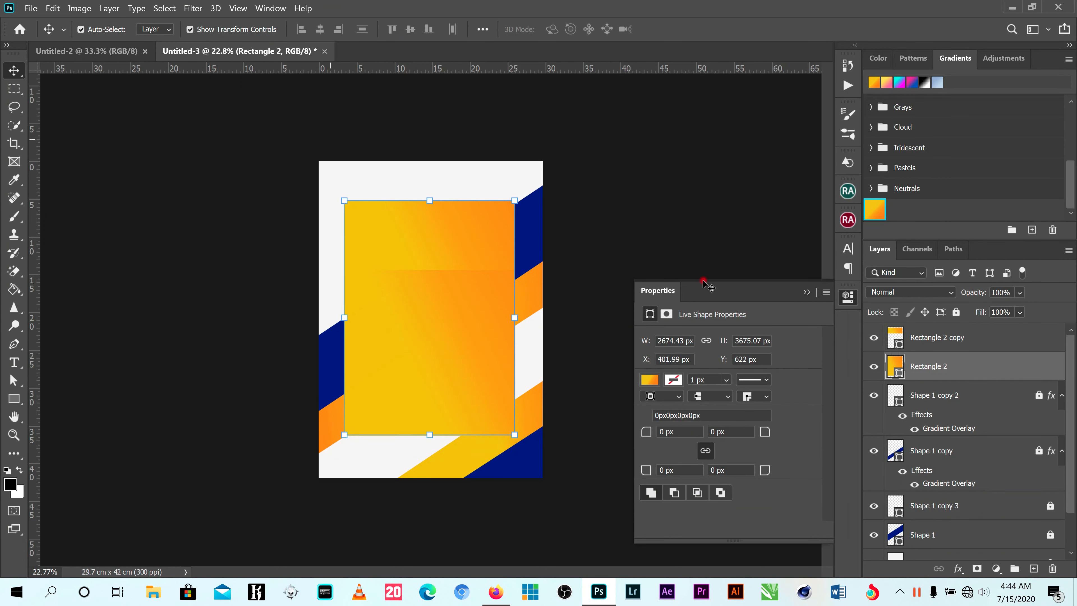
{"action": "double_click", "coordinate": [900, 374]}
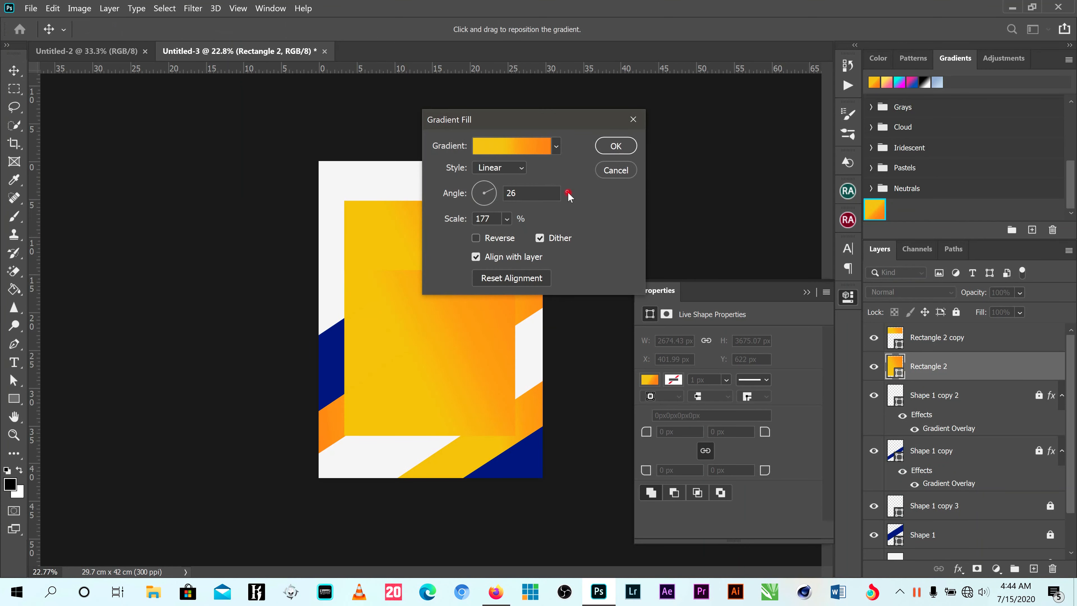
{"action": "left_click", "coordinate": [613, 171]}
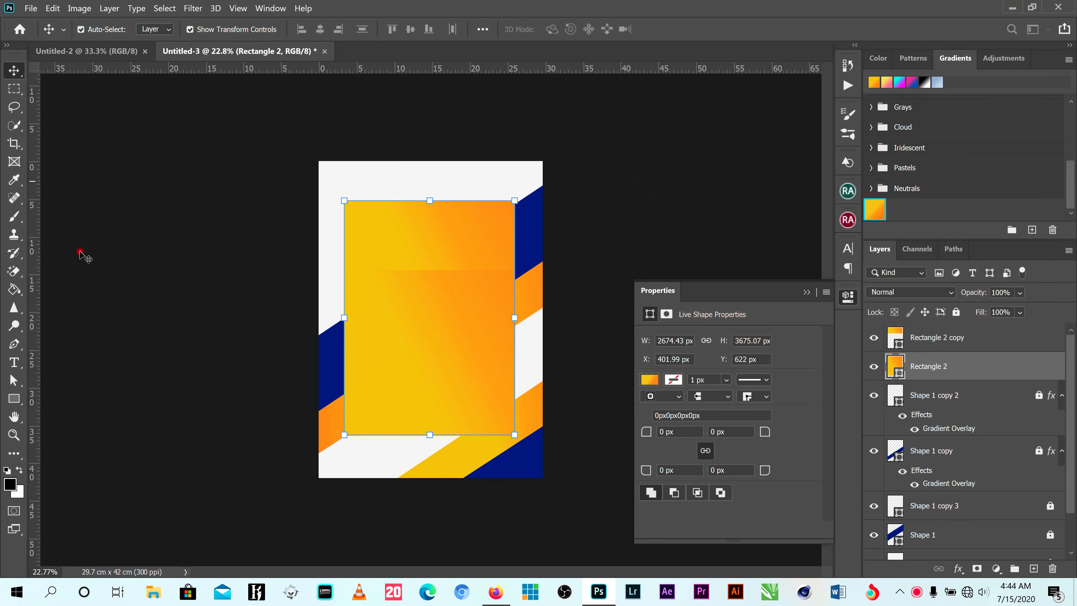
- Replace the Rectangle 2 gradient fill with the solid off-white from the recently used colors
{"action": "left_click", "coordinate": [12, 399]}
{"action": "left_click", "coordinate": [158, 28]}
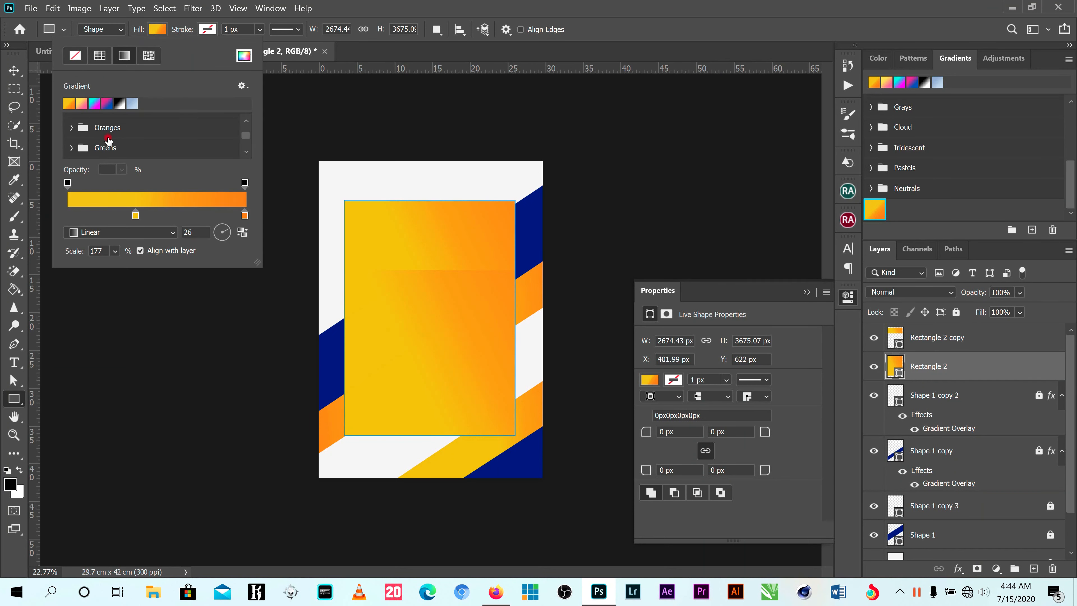
{"action": "left_click", "coordinate": [75, 61]}
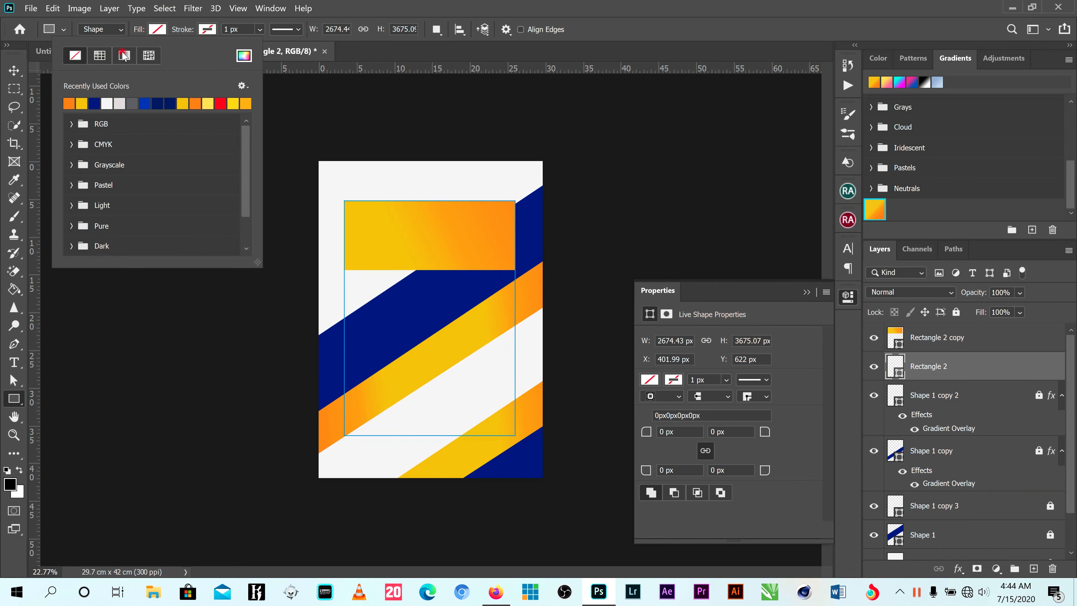
{"action": "left_click", "coordinate": [99, 59]}
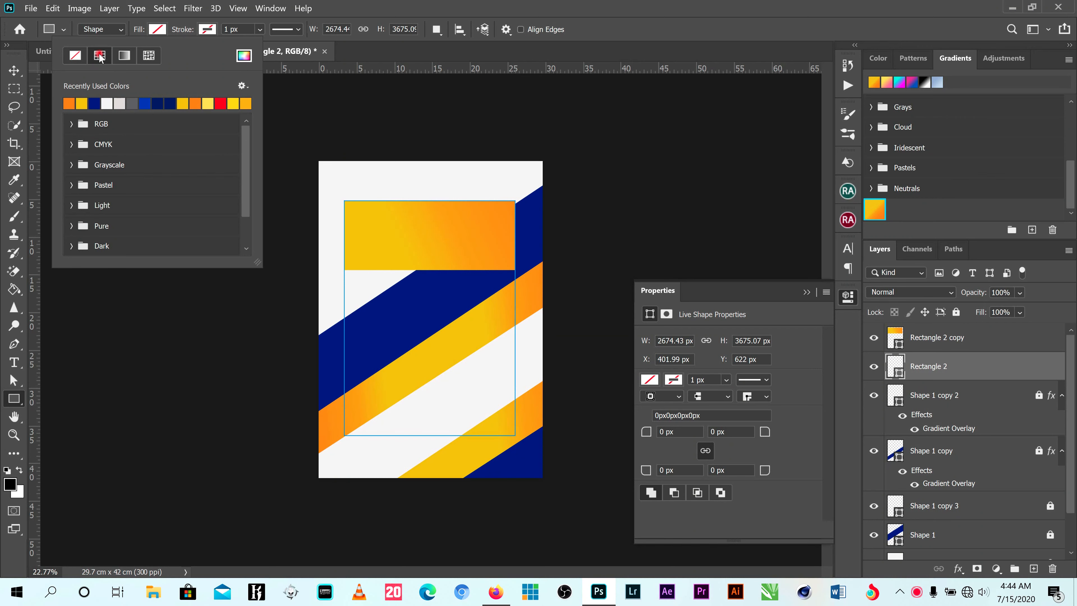
{"action": "left_click", "coordinate": [107, 101]}
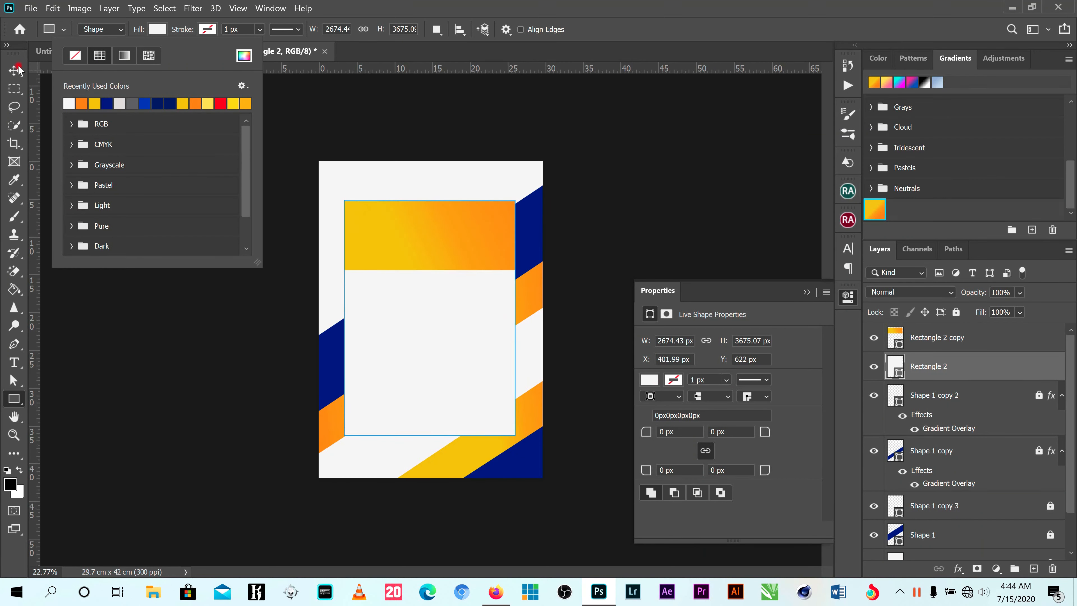
{"action": "left_click", "coordinate": [640, 187]}
{"action": "left_click", "coordinate": [585, 278]}
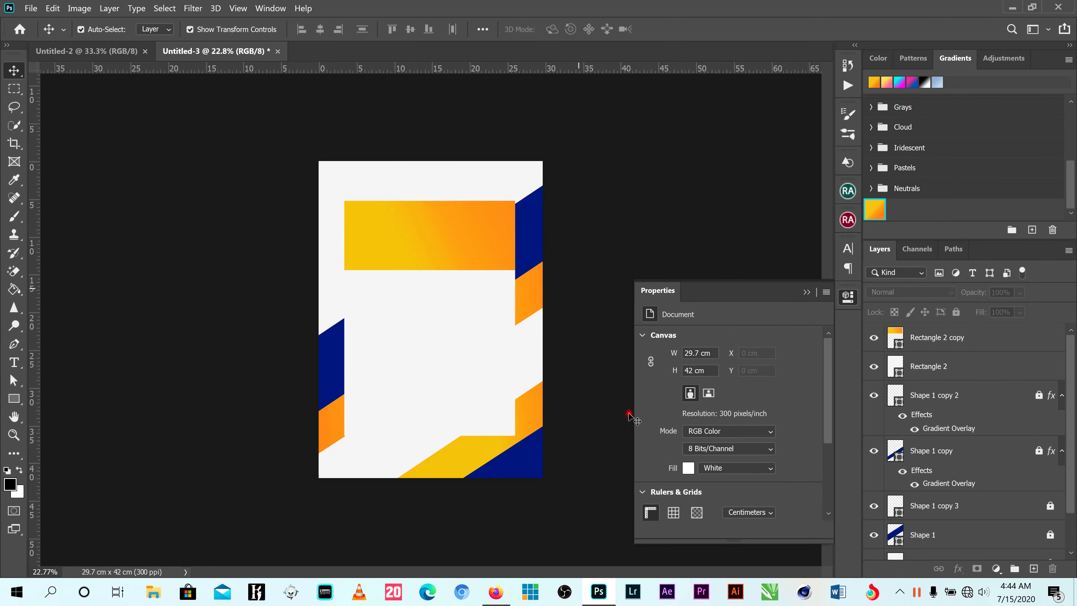
- Set the Rectangle 2 fill to pure white (ffffff) and collapse the shape properties
{"action": "left_click", "coordinate": [453, 346]}
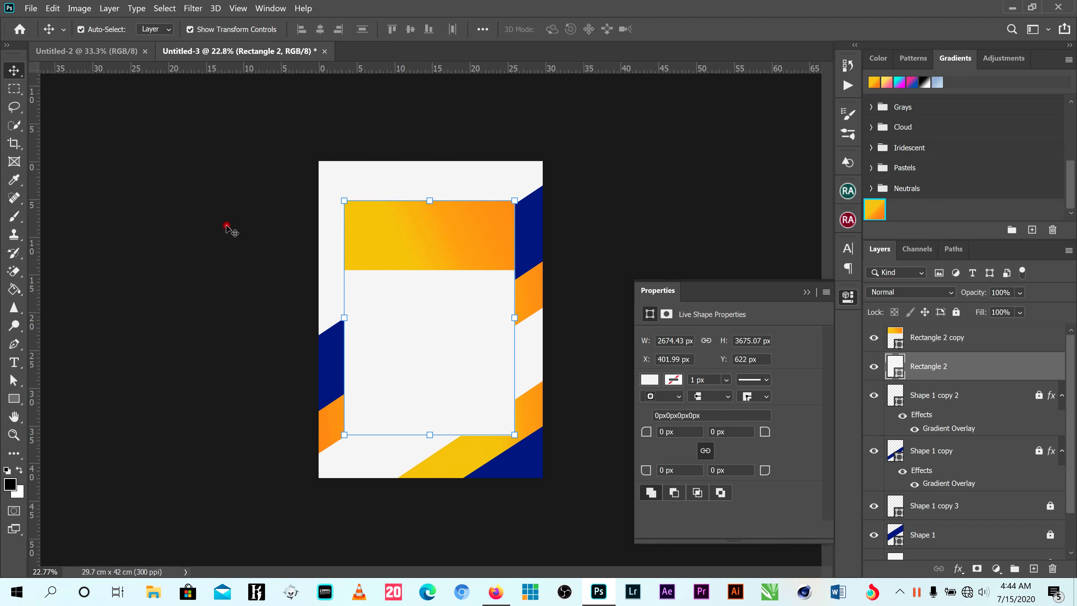
{"action": "left_click", "coordinate": [14, 399]}
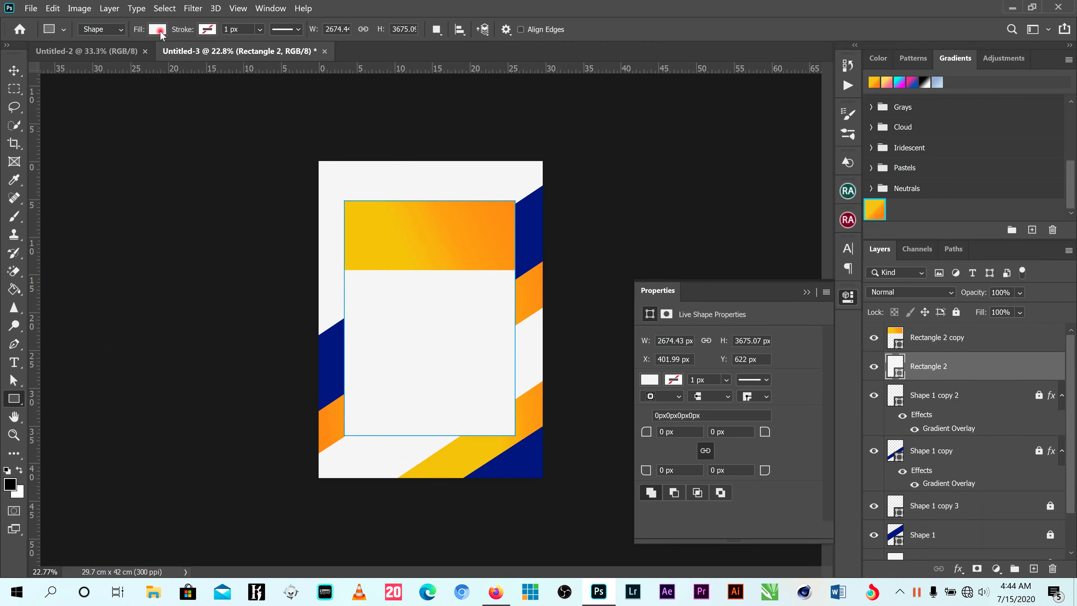
{"action": "left_click", "coordinate": [158, 29]}
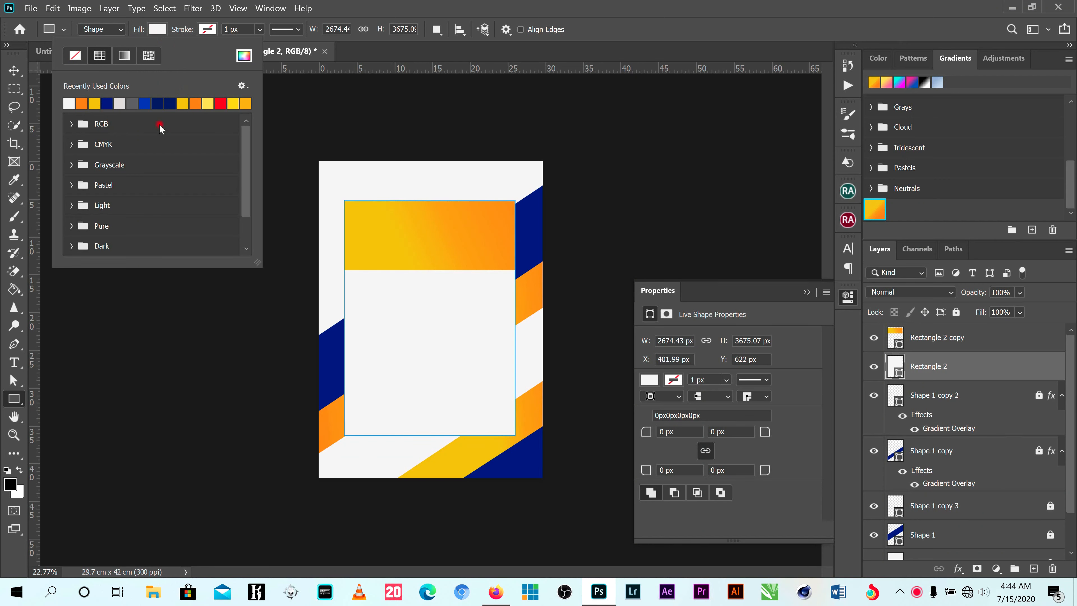
{"action": "left_click", "coordinate": [244, 55]}
{"action": "left_click_drag", "start_coordinate": [661, 136], "coordinate": [627, 85]}
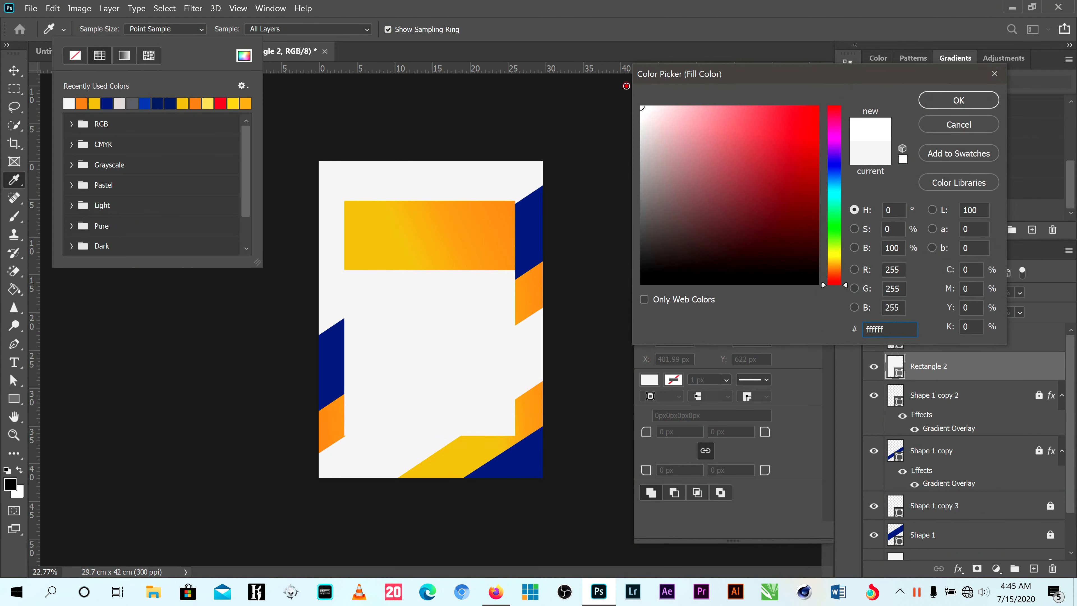
{"action": "left_click", "coordinate": [943, 103]}
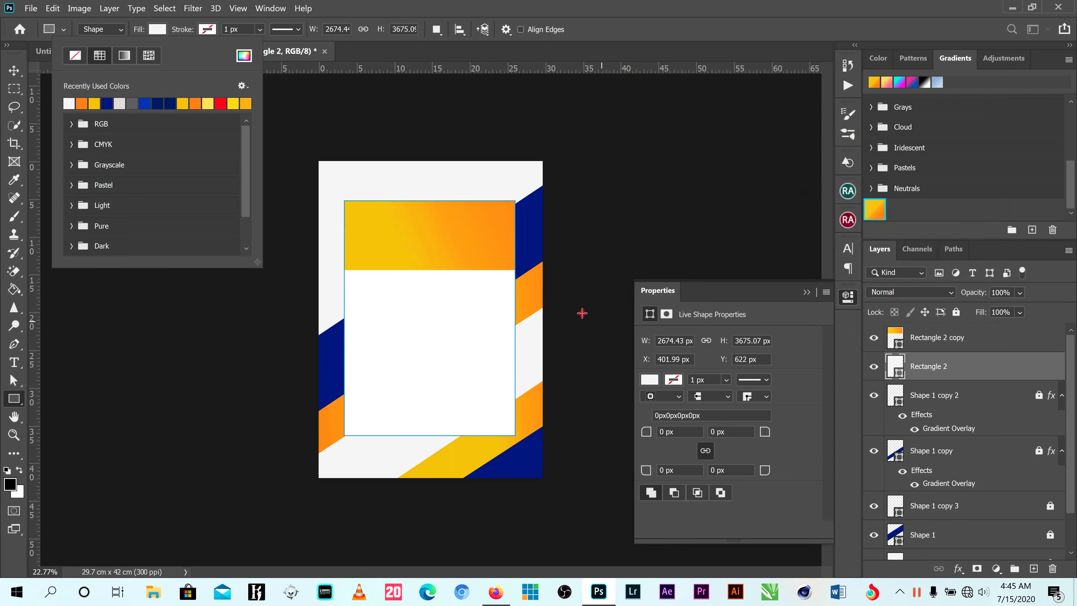
{"action": "left_click", "coordinate": [14, 70]}
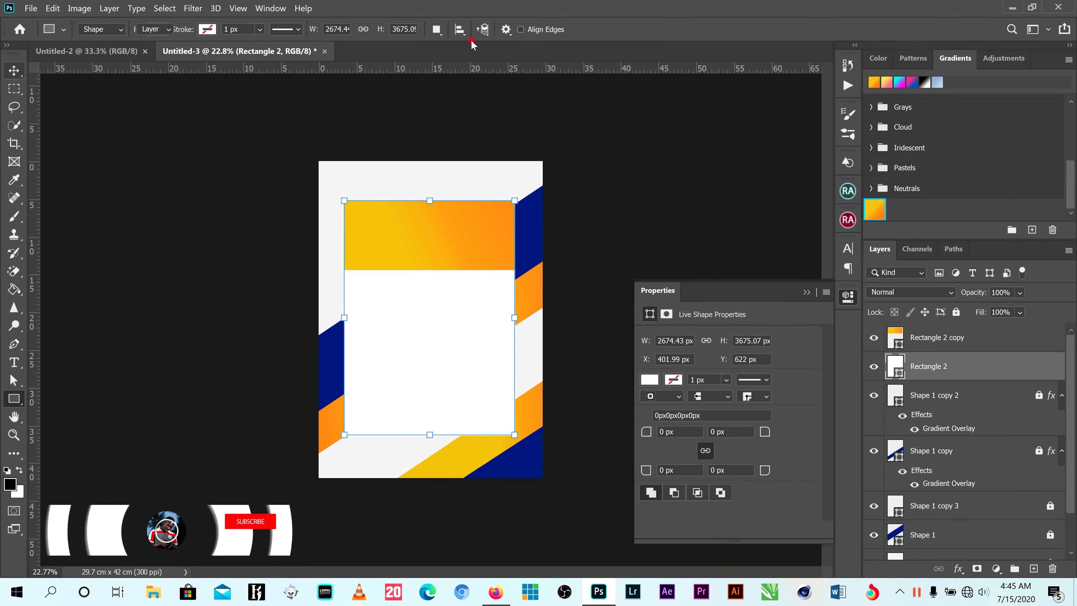
{"action": "left_click", "coordinate": [806, 292]}
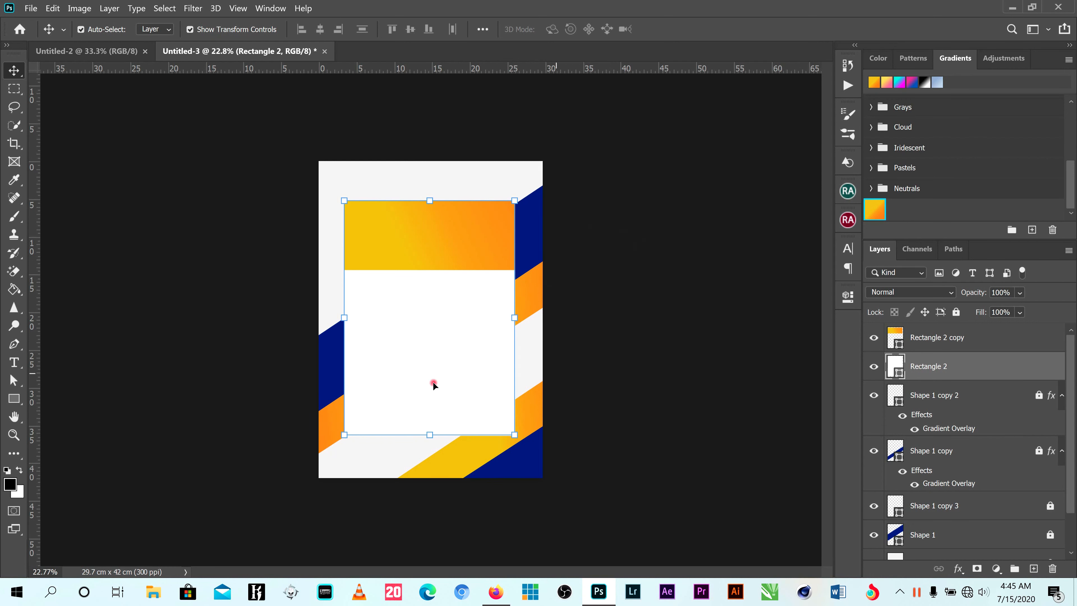
{"action": "left_click", "coordinate": [14, 362]}
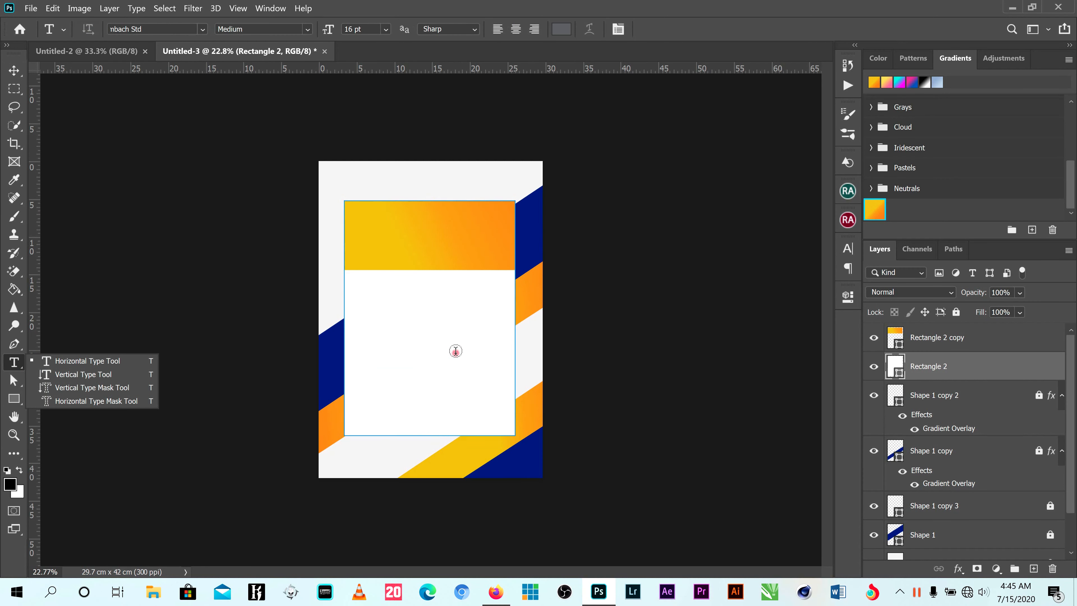
{"action": "left_click", "coordinate": [411, 340]}
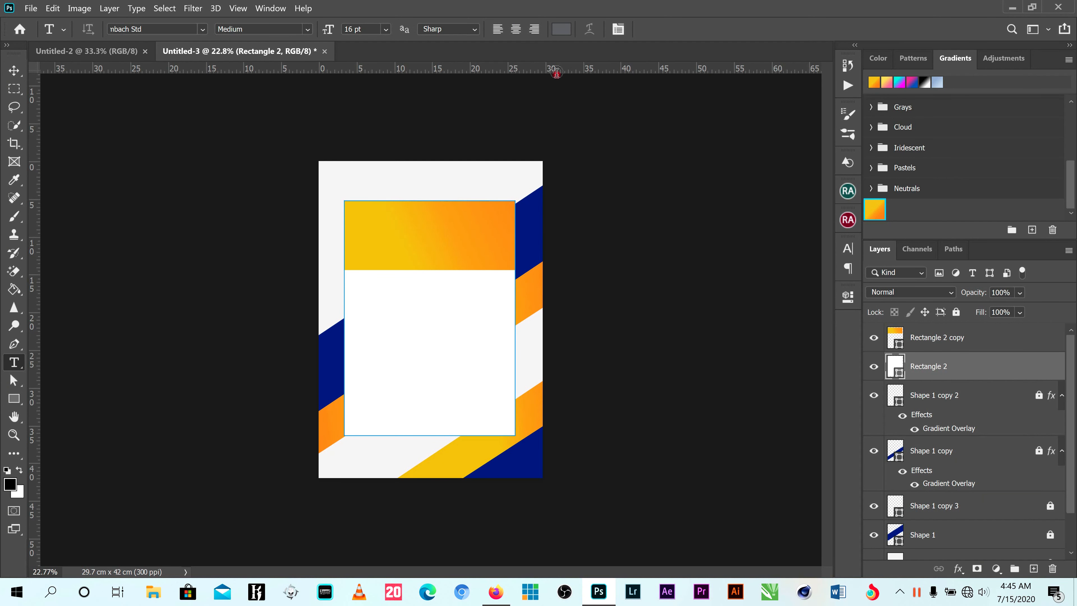
{"action": "left_click", "coordinate": [462, 267]}
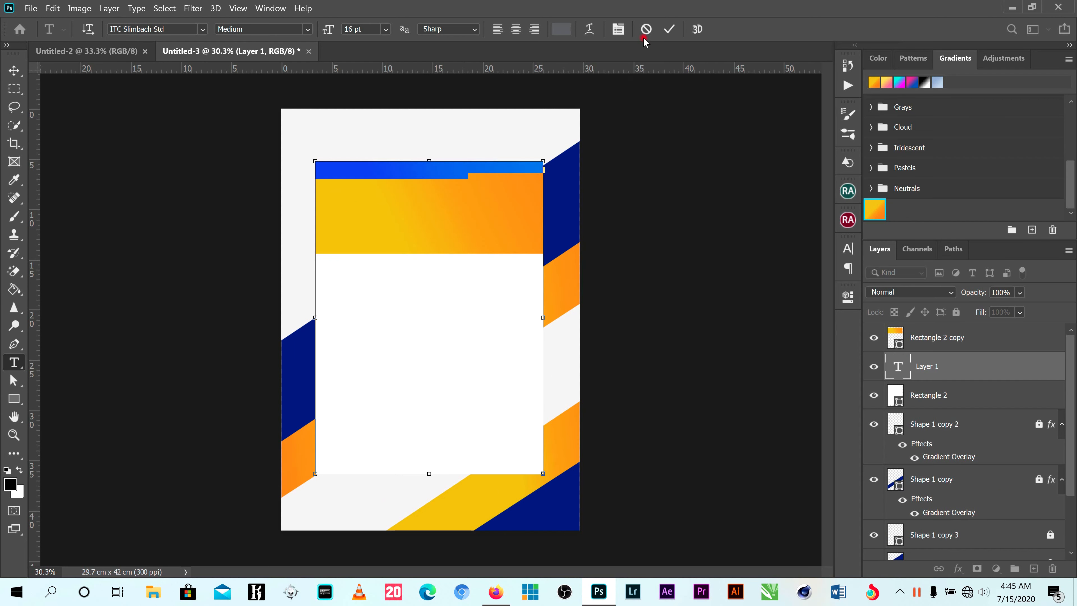
{"action": "left_click", "coordinate": [646, 29]}
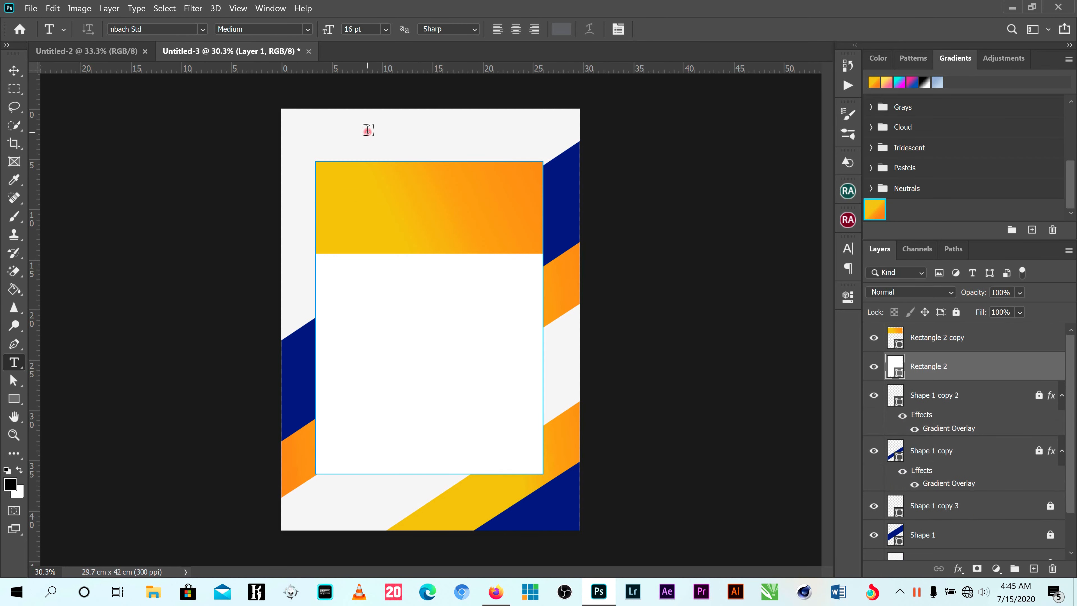
- Add the text "Citation" in the empty area above the orange rectangle and scale it up to about 957%
{"action": "left_click", "coordinate": [445, 163]}
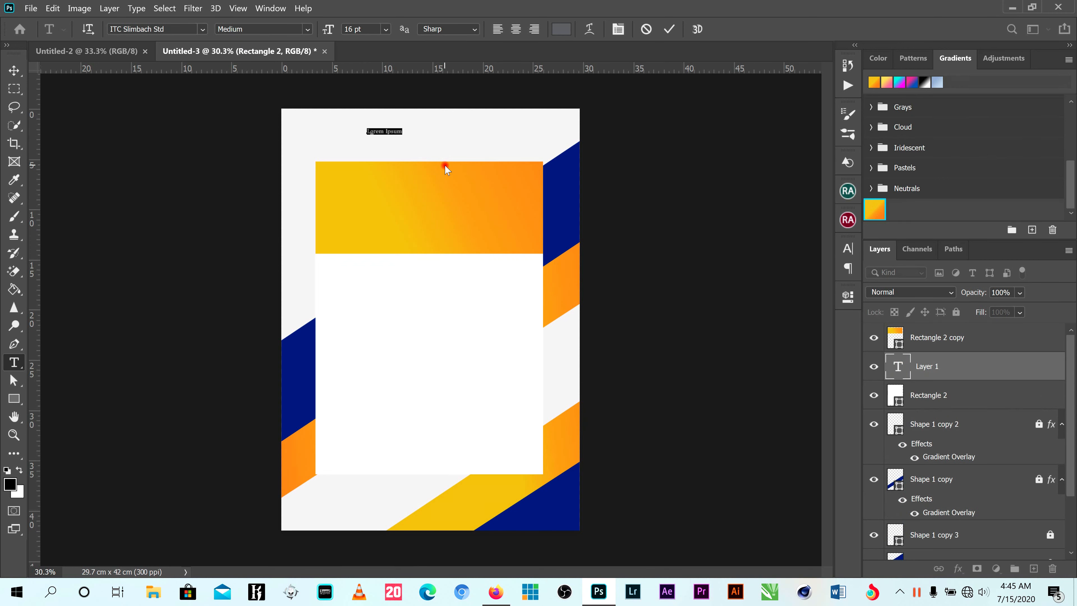
{"action": "type", "text": "c"}
{"action": "left_click", "coordinate": [669, 29]}
{"action": "left_click", "coordinate": [12, 72]}
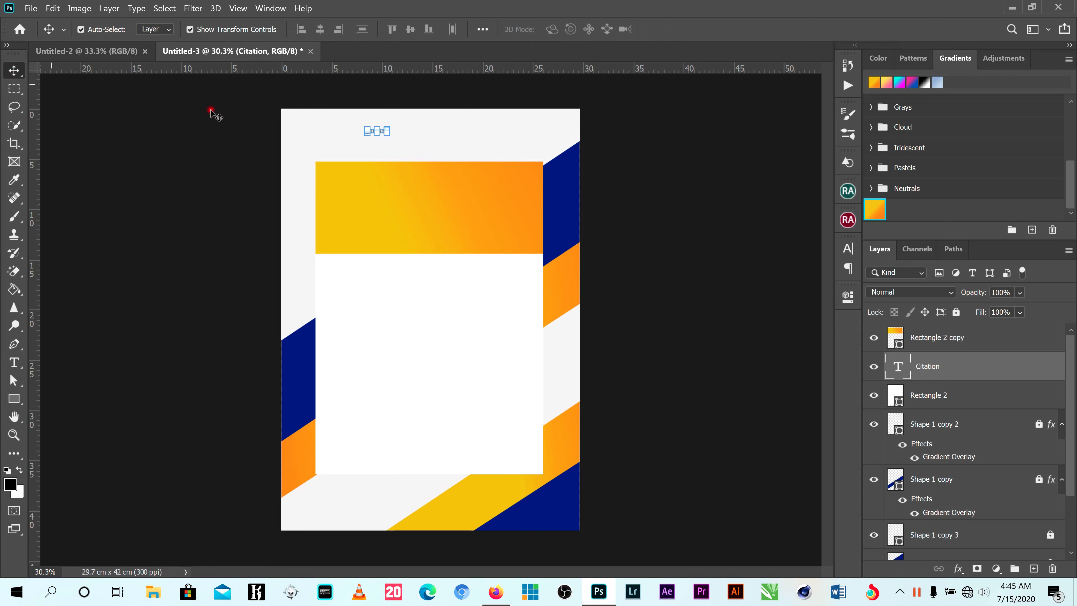
{"action": "left_click_drag", "start_coordinate": [387, 132], "coordinate": [554, 232]}
{"action": "left_click", "coordinate": [694, 28]}
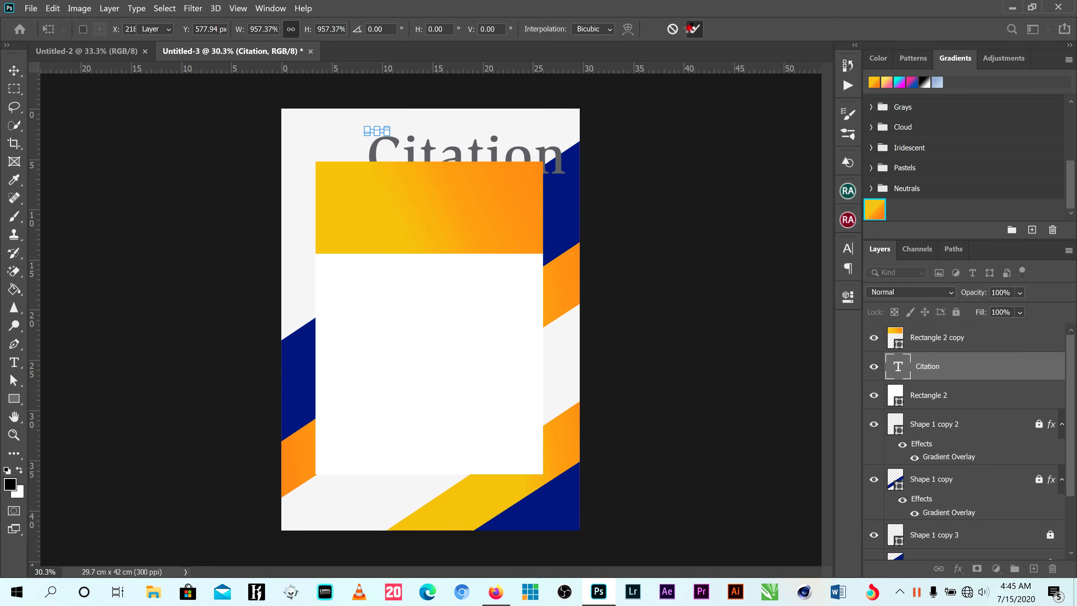
- Bring the Citation text layer in front of Rectangle 2 copy and center the text horizontally in the upper part of the orange rectangle
{"action": "left_click_drag", "start_coordinate": [919, 369], "coordinate": [481, 175]}
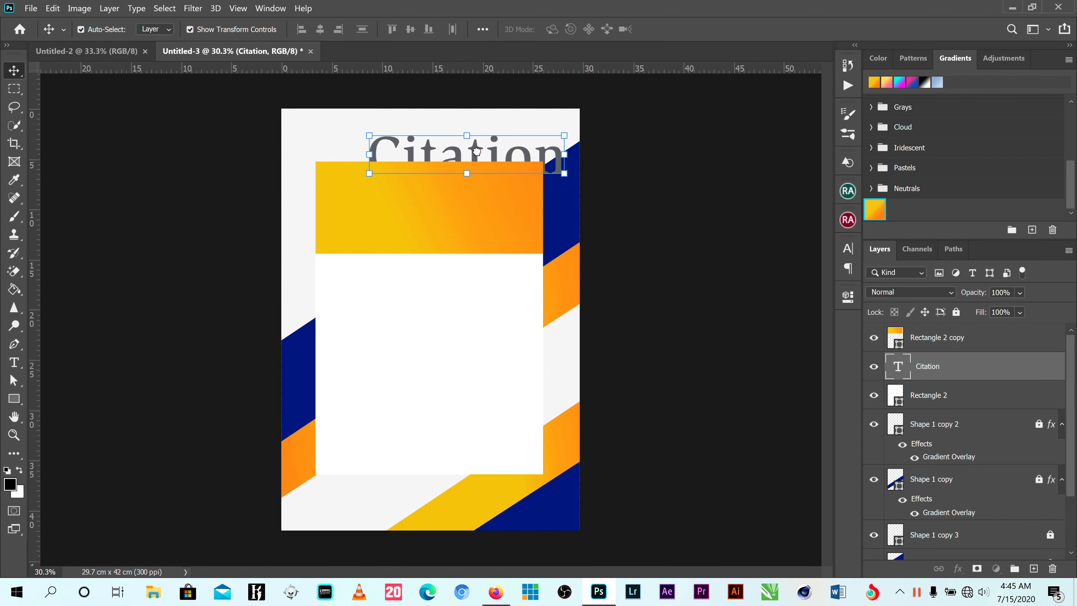
{"action": "key", "text": "ctrl+bracketright"}
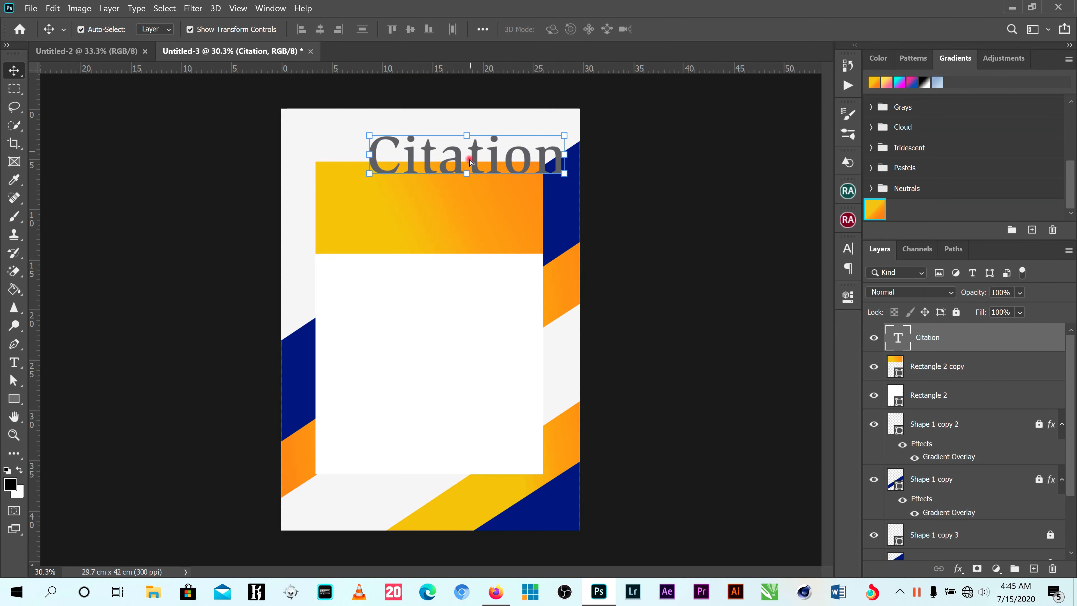
{"action": "left_click_drag", "start_coordinate": [469, 161], "coordinate": [463, 194]}
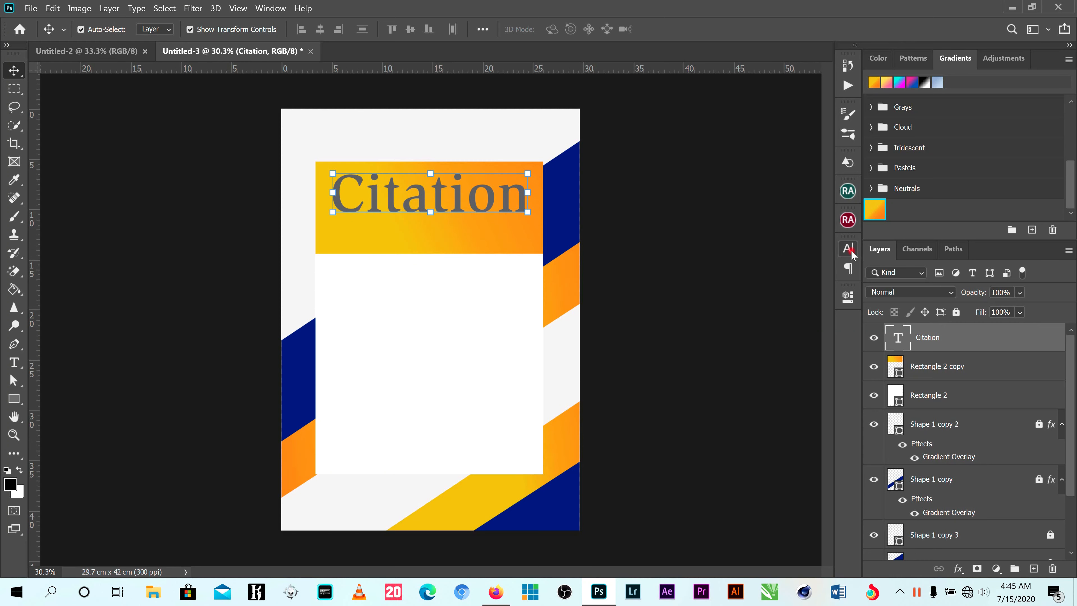
- Set the Citation text color to white (ffffff) in its character formatting
{"action": "left_click", "coordinate": [848, 250]}
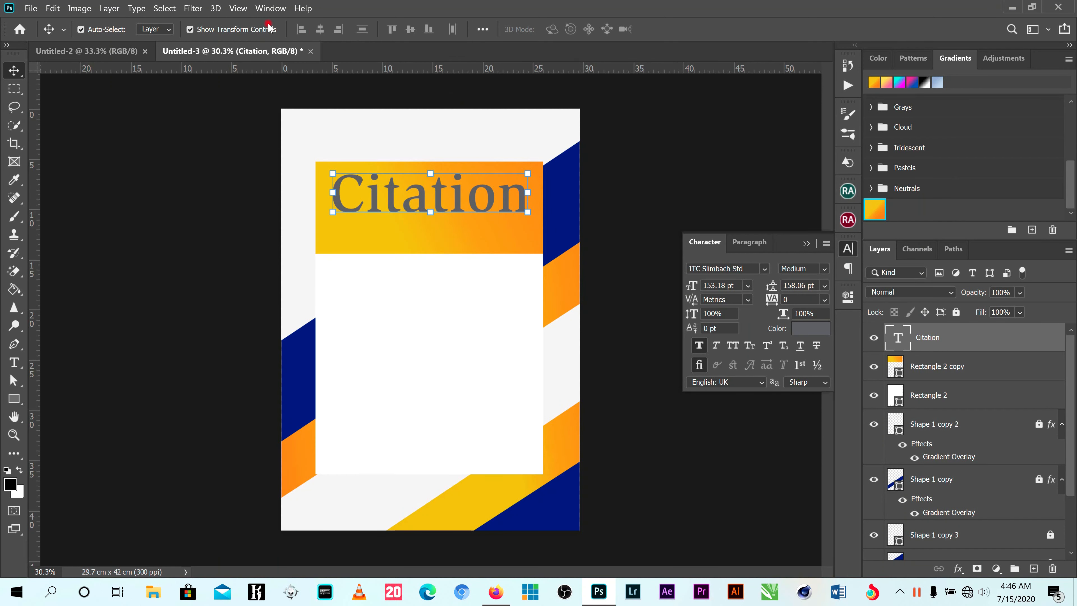
{"action": "left_click", "coordinate": [237, 8]}
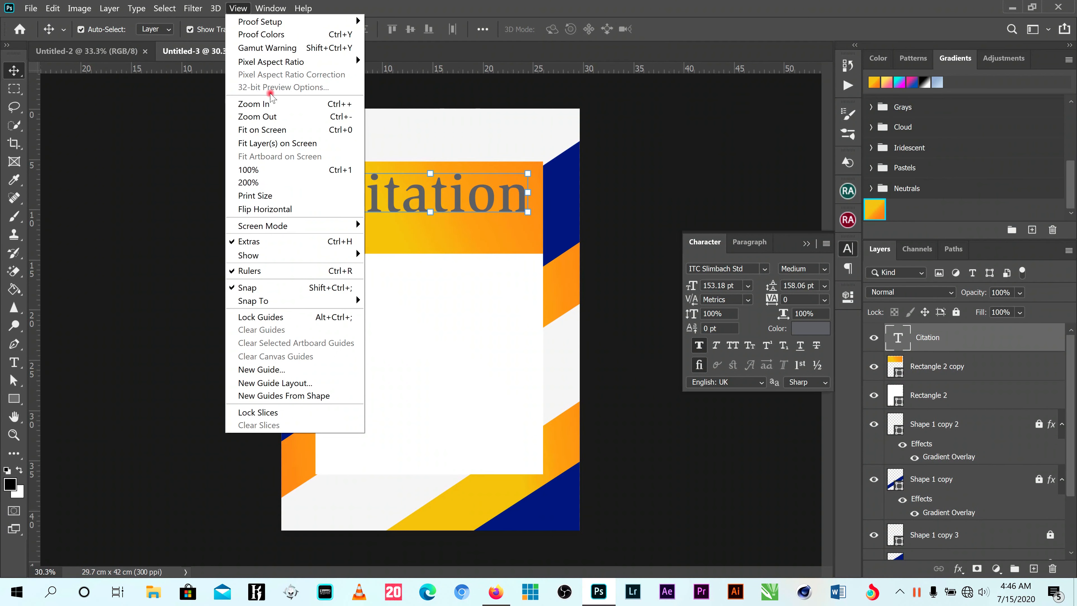
{"action": "left_click", "coordinate": [264, 6]}
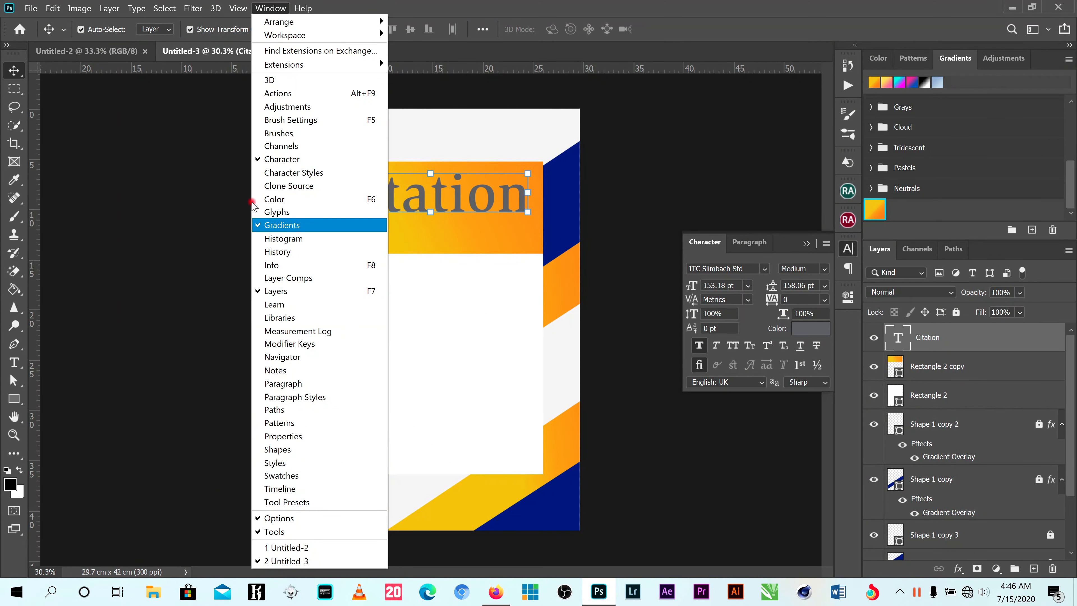
{"action": "left_click", "coordinate": [731, 110]}
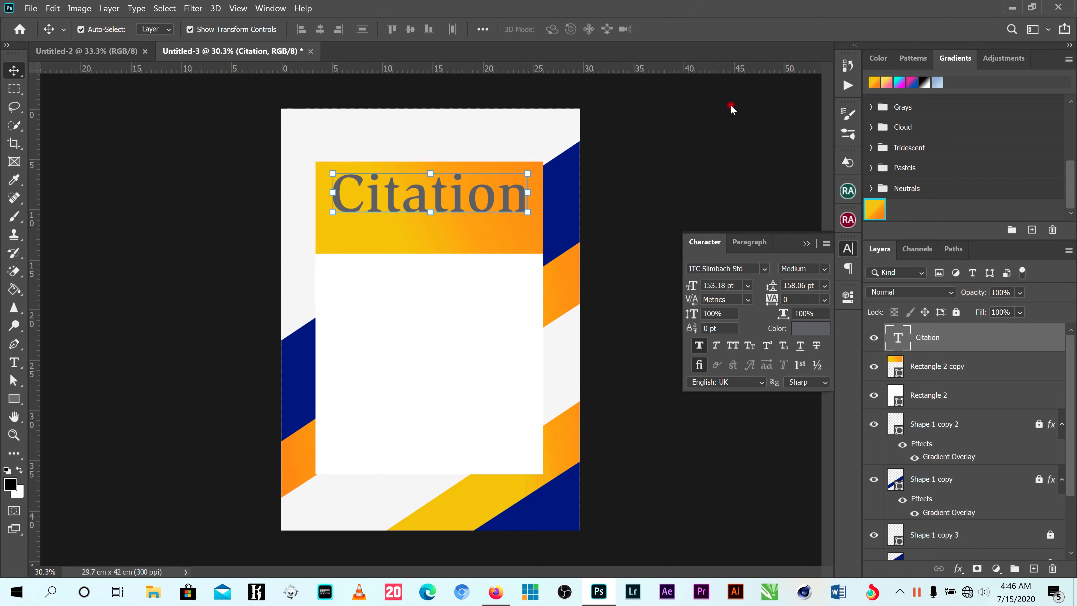
{"action": "left_click", "coordinate": [811, 330]}
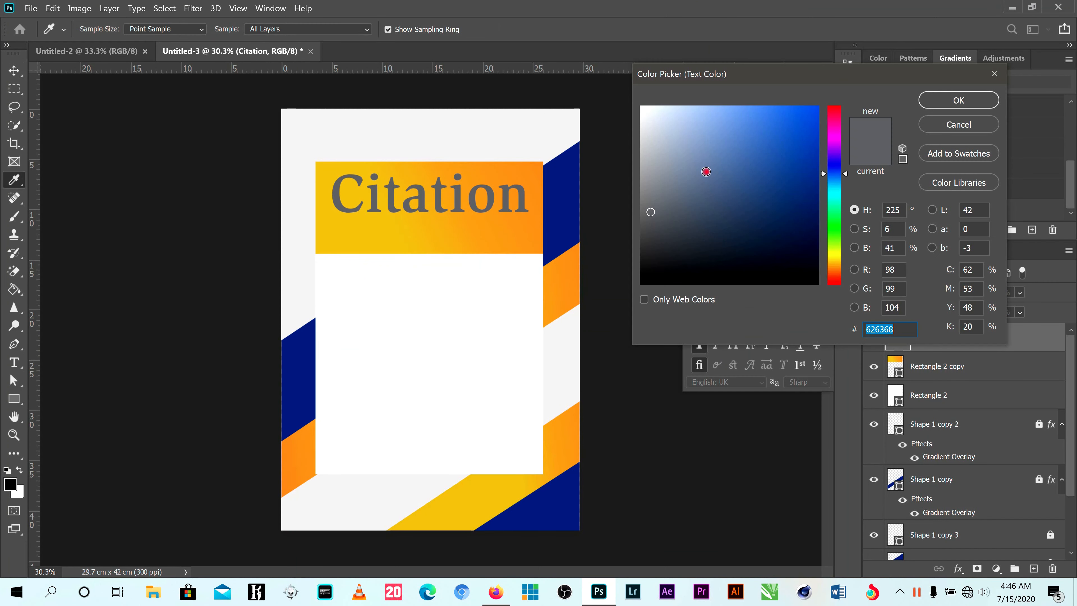
{"action": "left_click", "coordinate": [694, 149]}
{"action": "left_click", "coordinate": [641, 107]}
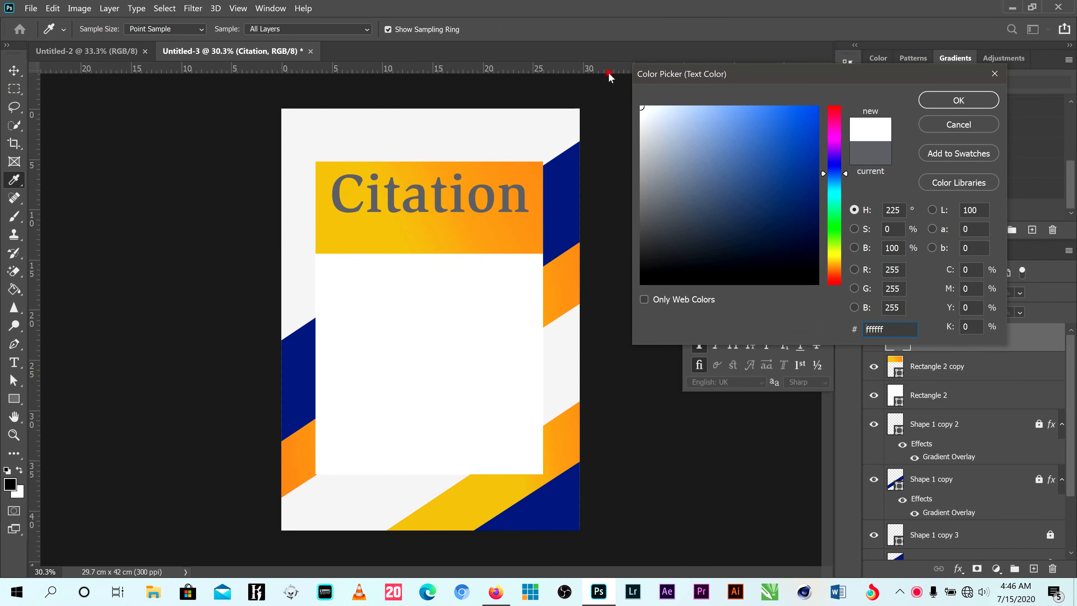
{"action": "left_click", "coordinate": [960, 102]}
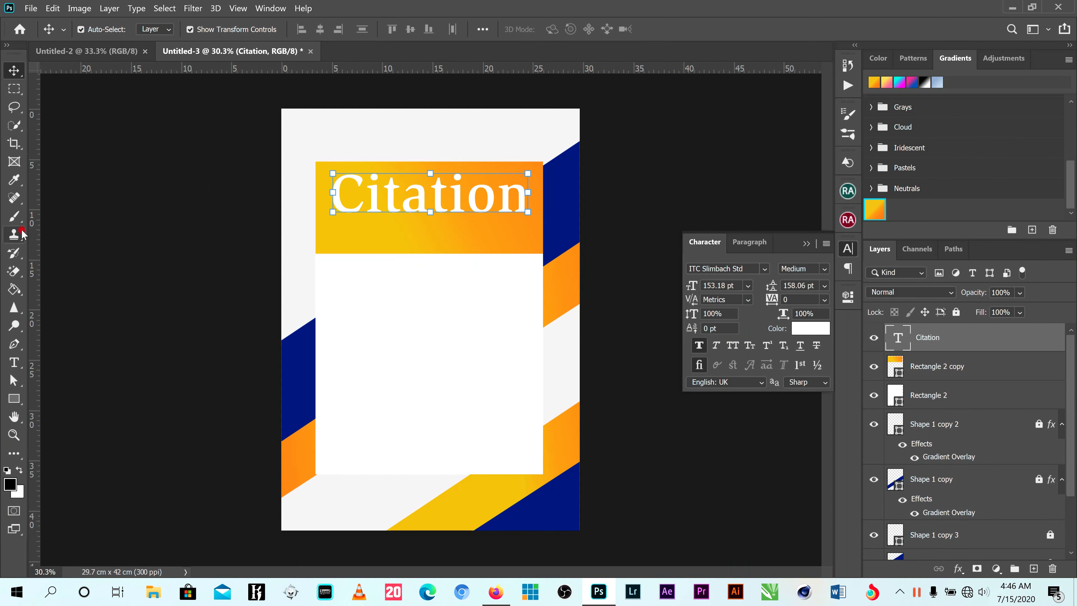
- Change the Citation text font to 11S01 Black Tuesday and recenter the text horizontally on the orange rectangle
{"action": "left_click", "coordinate": [763, 269]}
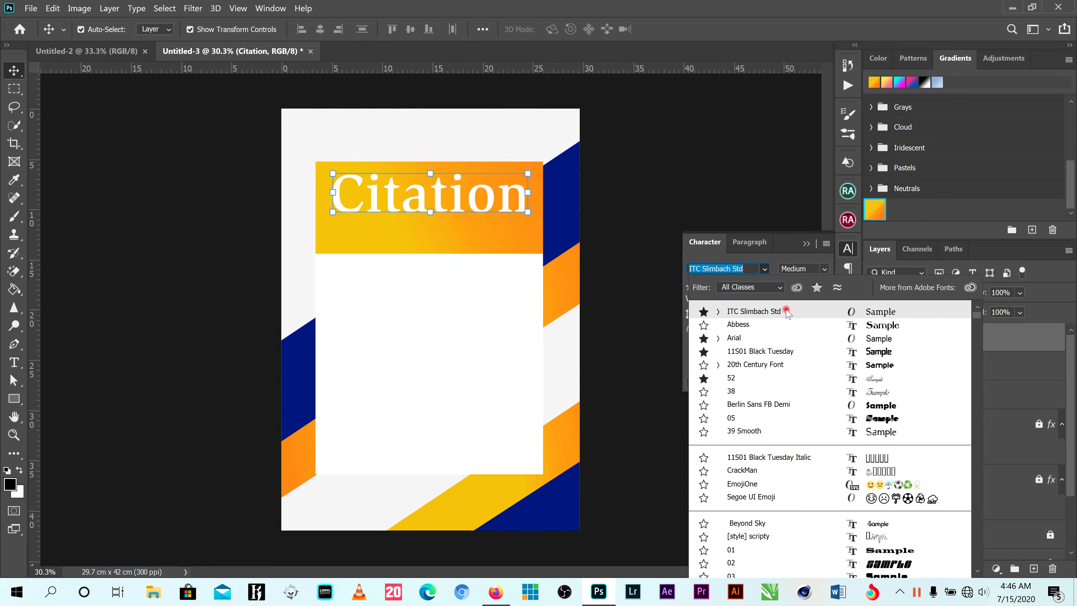
{"action": "left_click", "coordinate": [775, 352]}
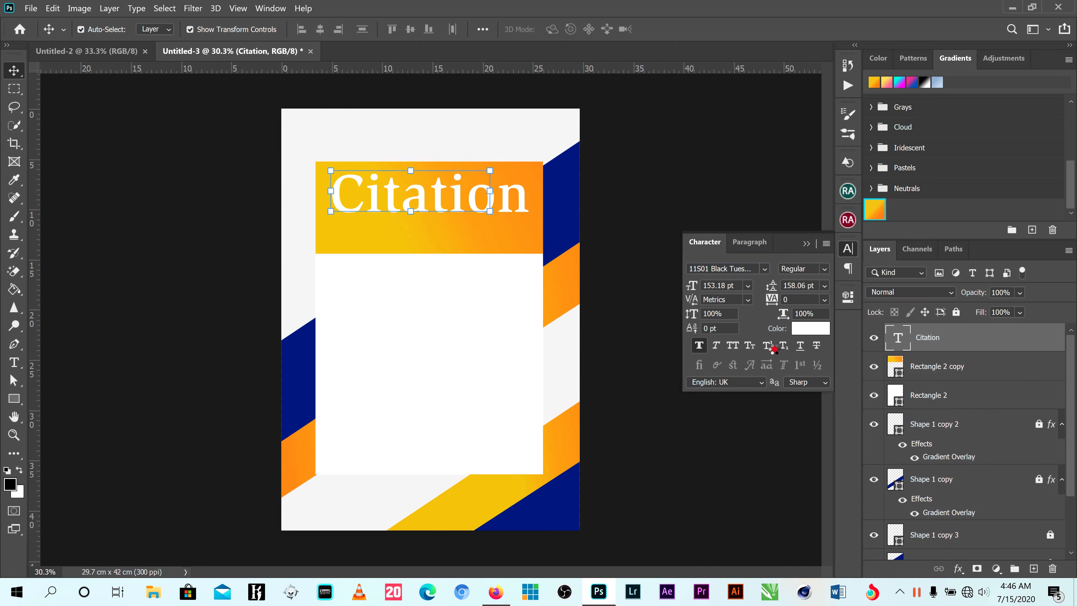
{"action": "left_click_drag", "start_coordinate": [464, 198], "coordinate": [478, 200]}
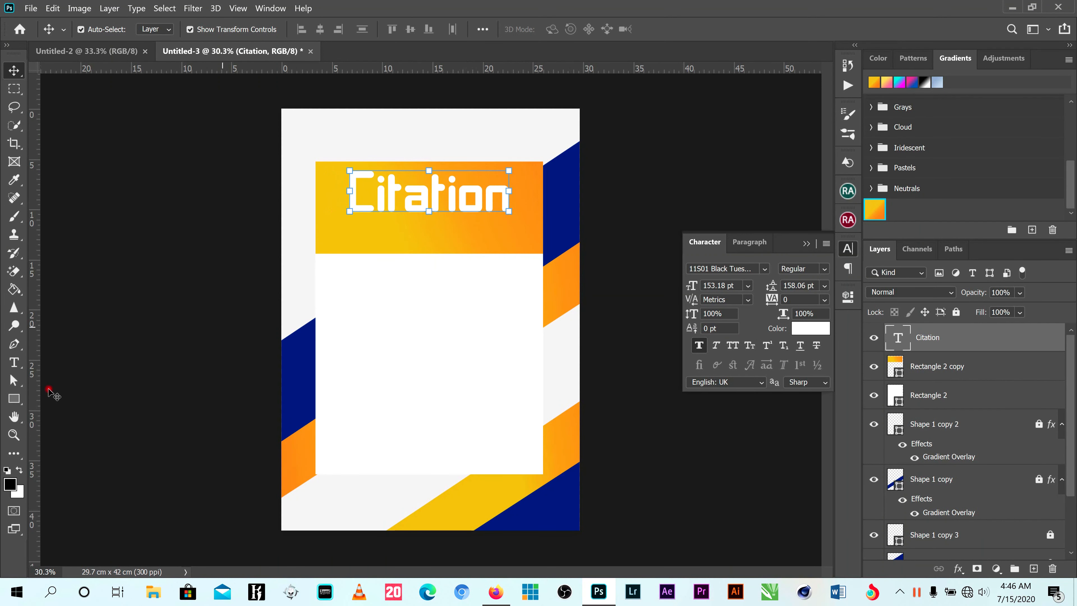
{"action": "left_click", "coordinate": [14, 361]}
{"action": "left_click", "coordinate": [362, 314]}
{"action": "key", "text": "BackSpace"}
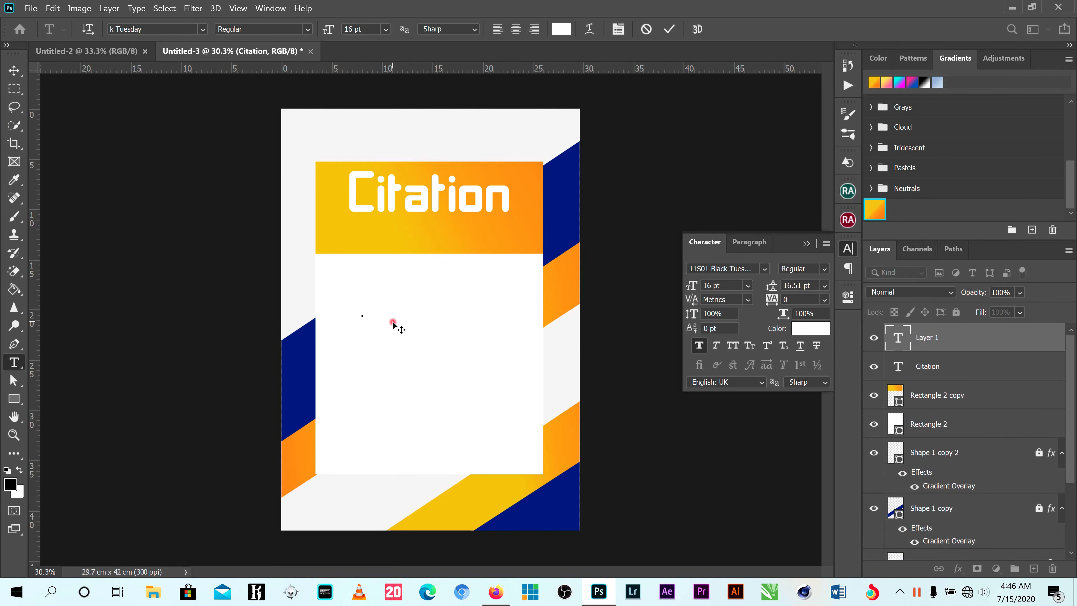
{"action": "left_click", "coordinate": [645, 30]}
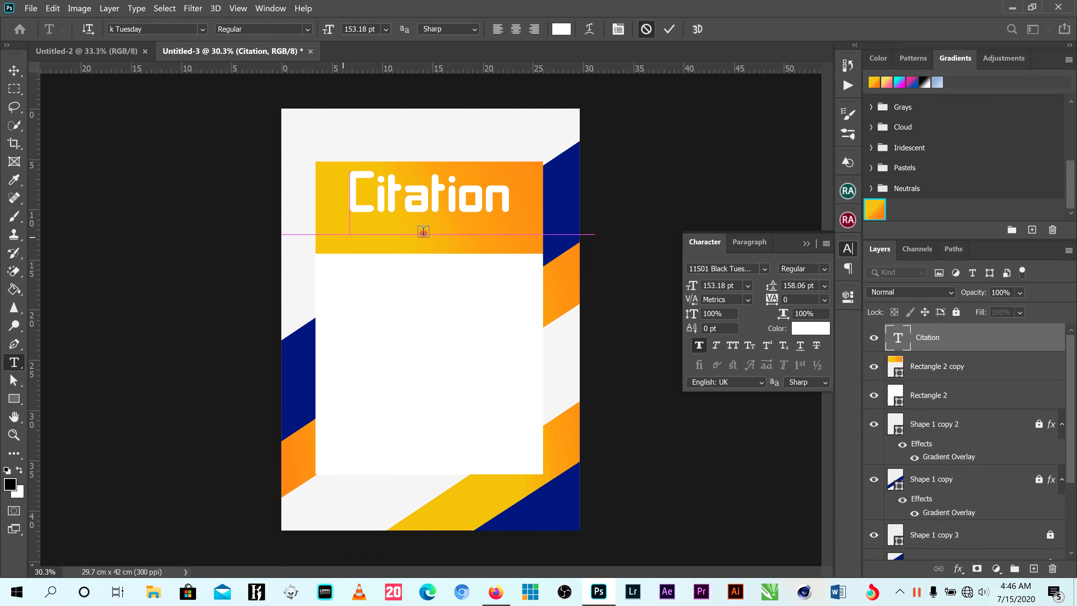
{"action": "left_click", "coordinate": [344, 235]}
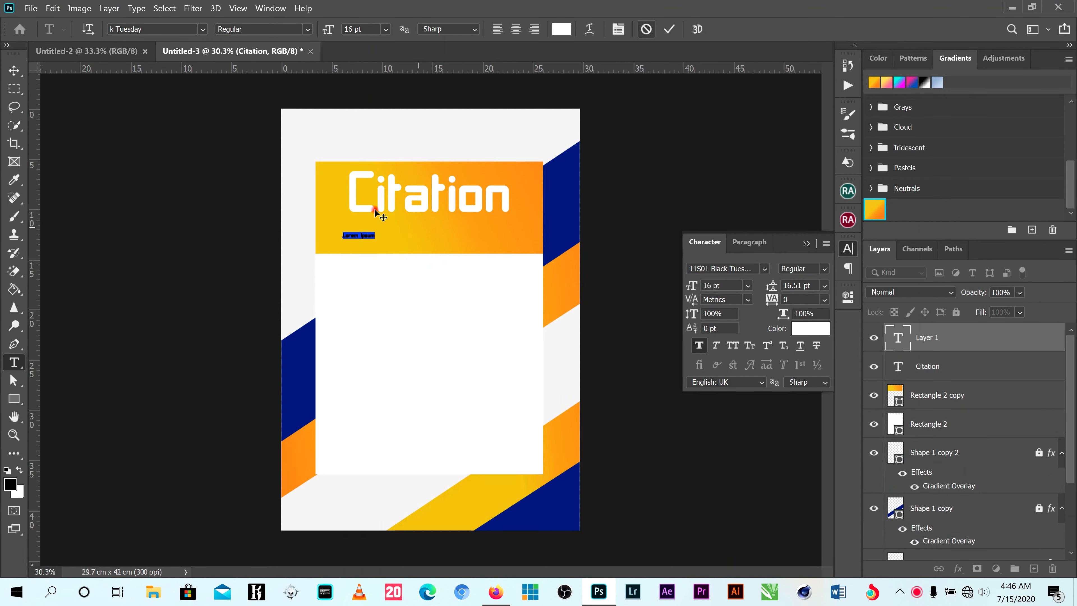
{"action": "left_click", "coordinate": [651, 28]}
- Add the text "IN HONOUR OF" in the orange rectangle below the Citation title
{"action": "left_click", "coordinate": [358, 240]}
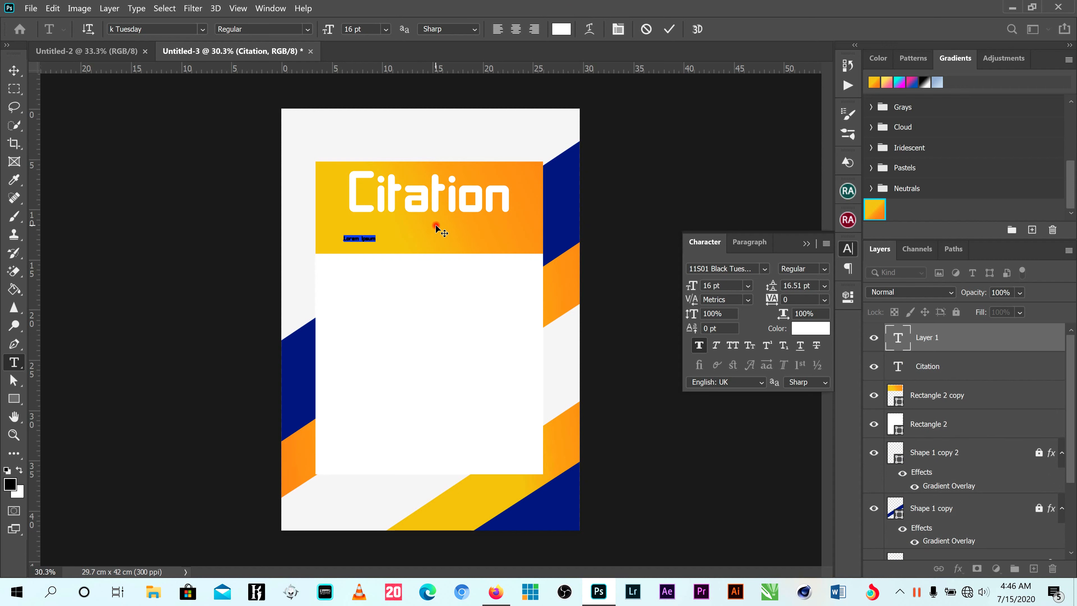
{"action": "type", "text": "I"}
{"action": "type", "text": "N HONOUR OF"}
{"action": "left_click", "coordinate": [668, 28]}
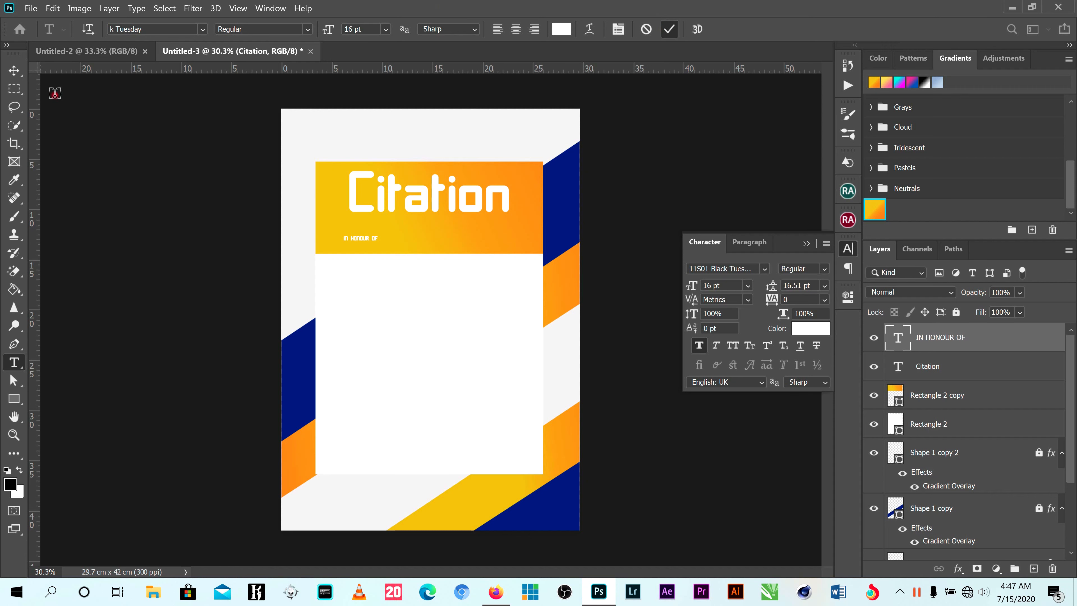
- Scale the IN HONOUR OF text up proportionally to about 298%
{"action": "left_click", "coordinate": [14, 70]}
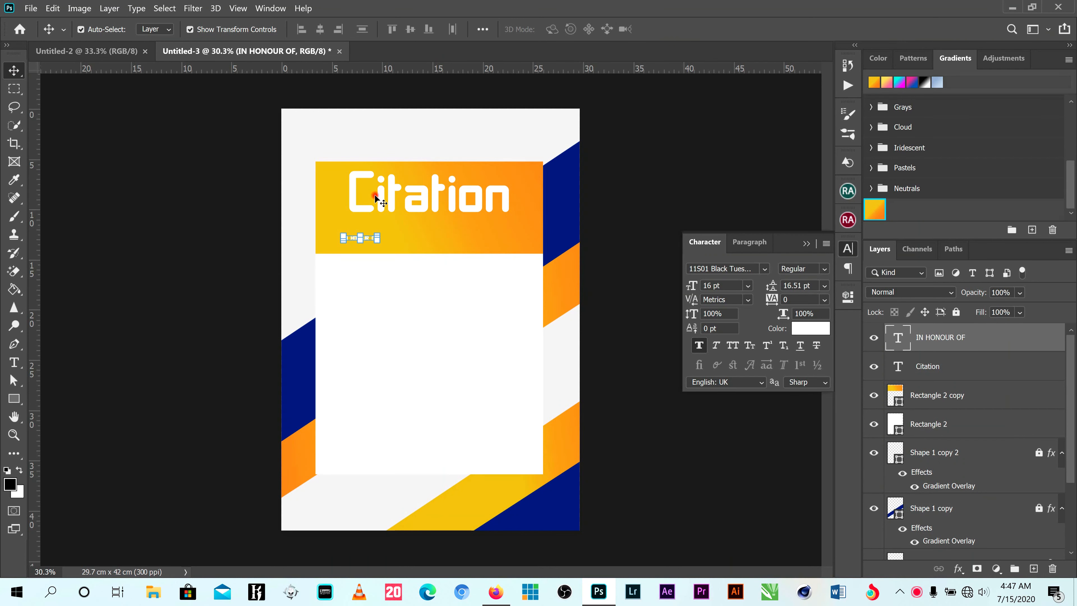
{"action": "left_click", "coordinate": [378, 234]}
{"action": "left_click_drag", "start_coordinate": [404, 219], "coordinate": [443, 206]}
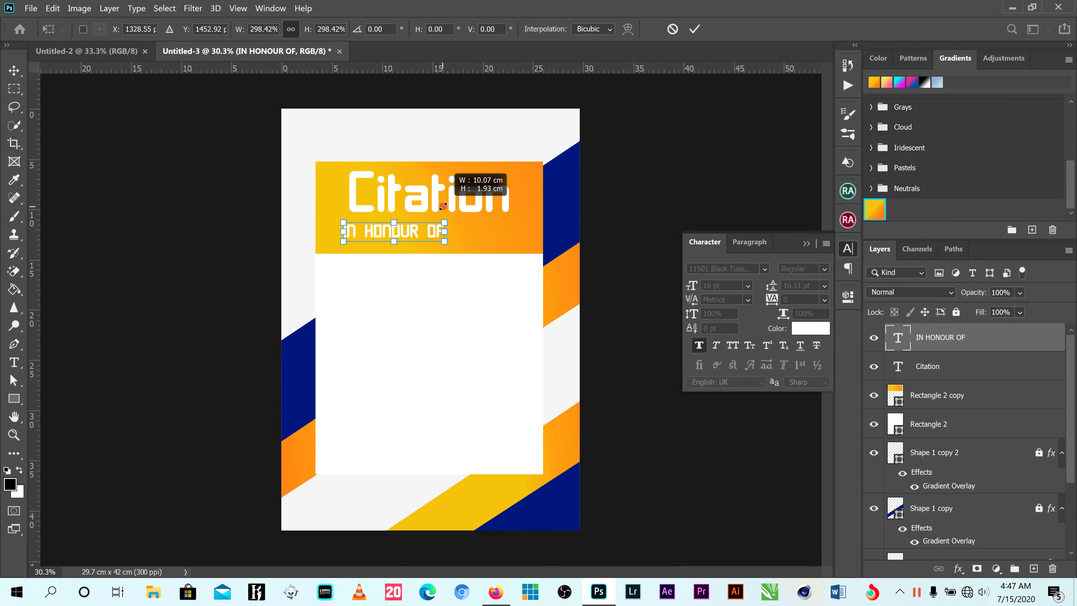
{"action": "key", "text": "Return"}
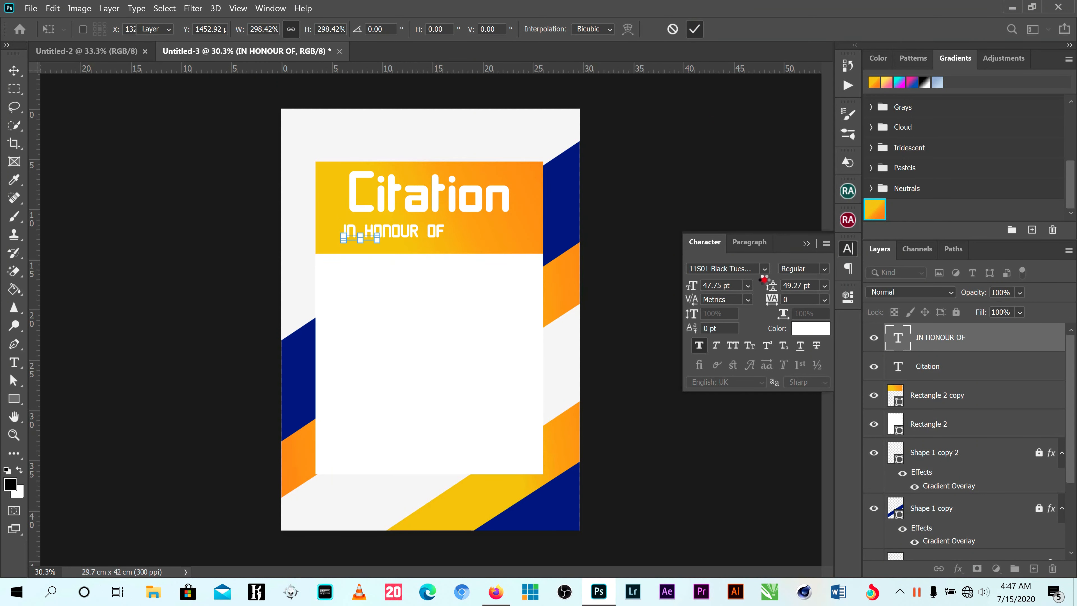
- Try the ITC Slimbach Std font on the IN HONOUR OF text, and settle on Arial
{"action": "left_click", "coordinate": [766, 268]}
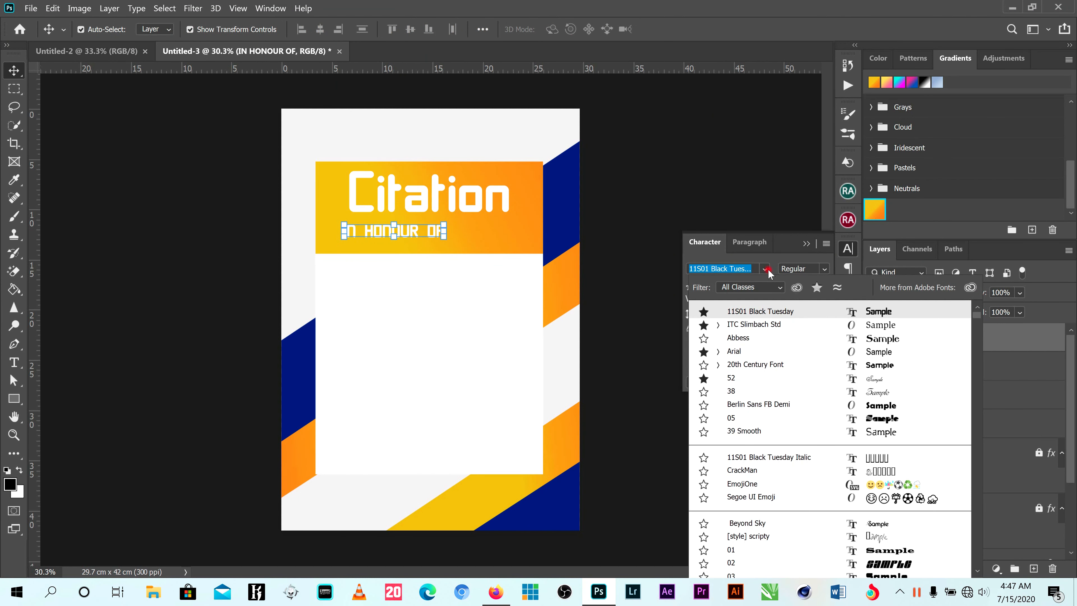
{"action": "left_click", "coordinate": [771, 326]}
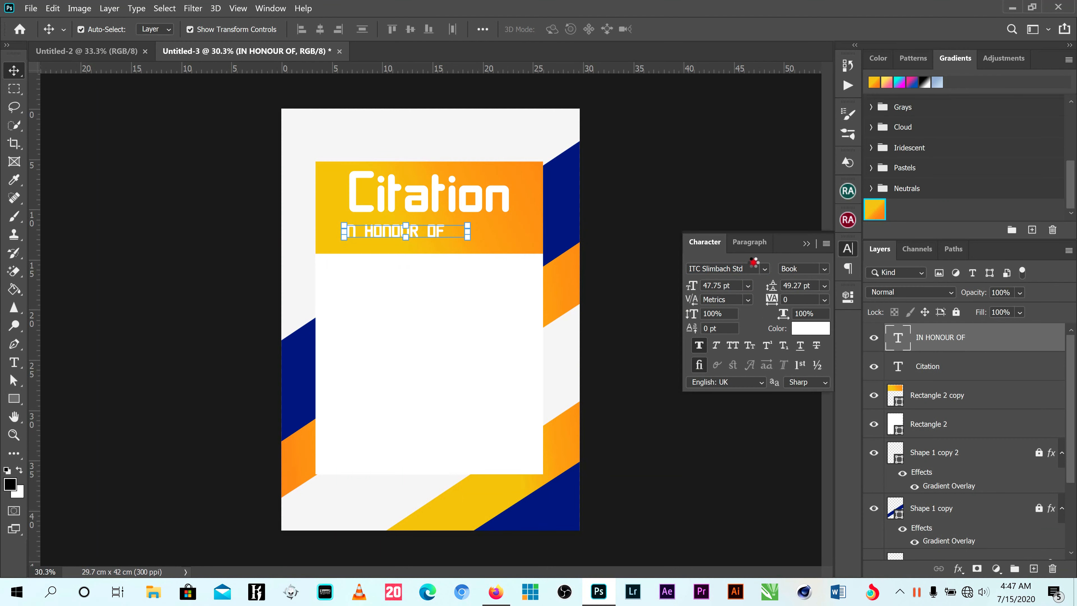
{"action": "left_click", "coordinate": [765, 270]}
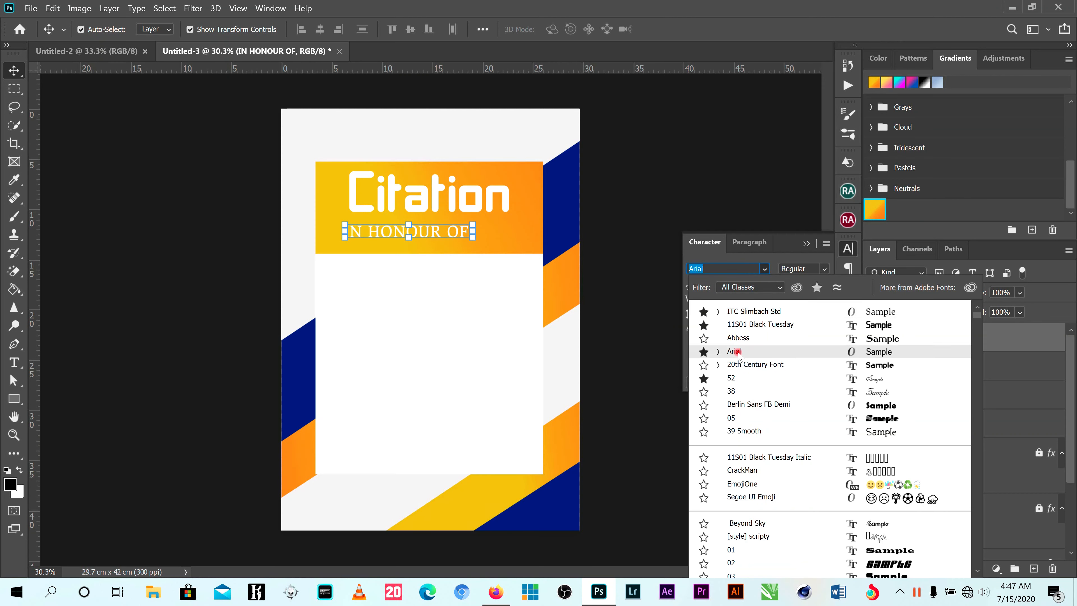
{"action": "left_click", "coordinate": [749, 351]}
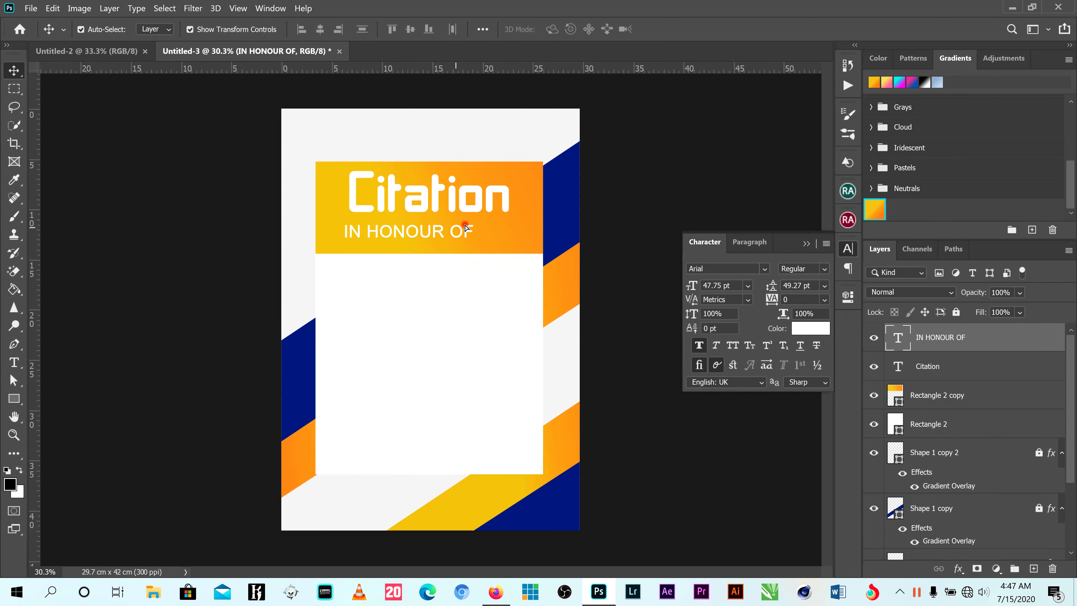
- Scale the IN HONOUR OF text down to about 33.47 pt and place it directly under the right half of Citation
{"action": "left_click_drag", "start_coordinate": [461, 230], "coordinate": [525, 212]}
{"action": "scroll", "coordinate": [470, 216], "scroll_direction": "up", "scroll_amount": 3}
{"action": "key", "text": "ctrl+t"}
{"action": "left_click", "coordinate": [694, 29]}
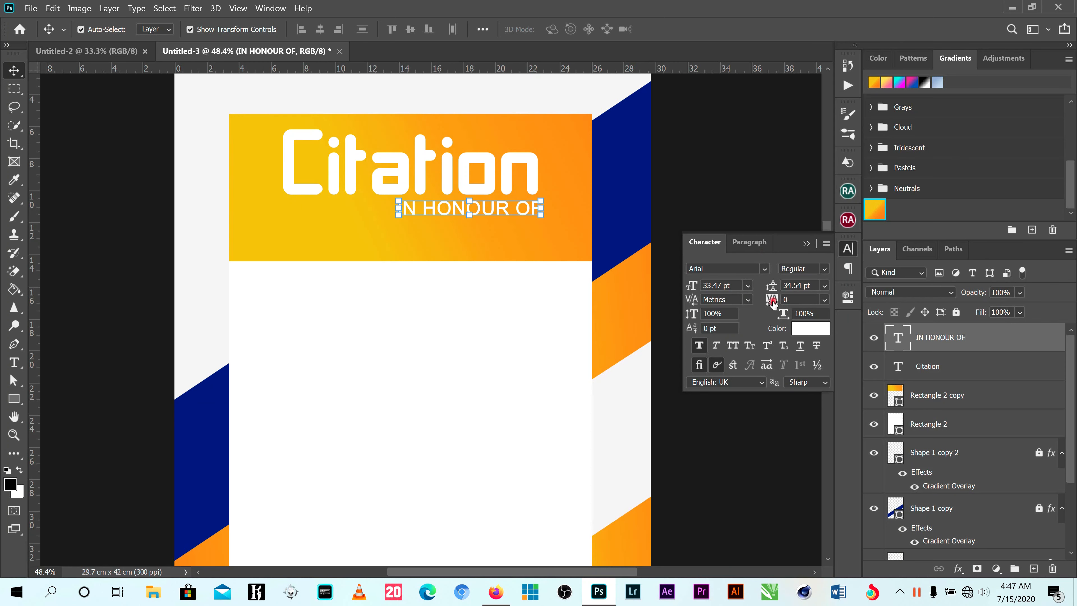
- Set the IN HONOUR OF text's tracking to 520 and align it with the left edge of Citation so it spans the title's width
{"action": "left_click_drag", "start_coordinate": [772, 302], "coordinate": [796, 304]}
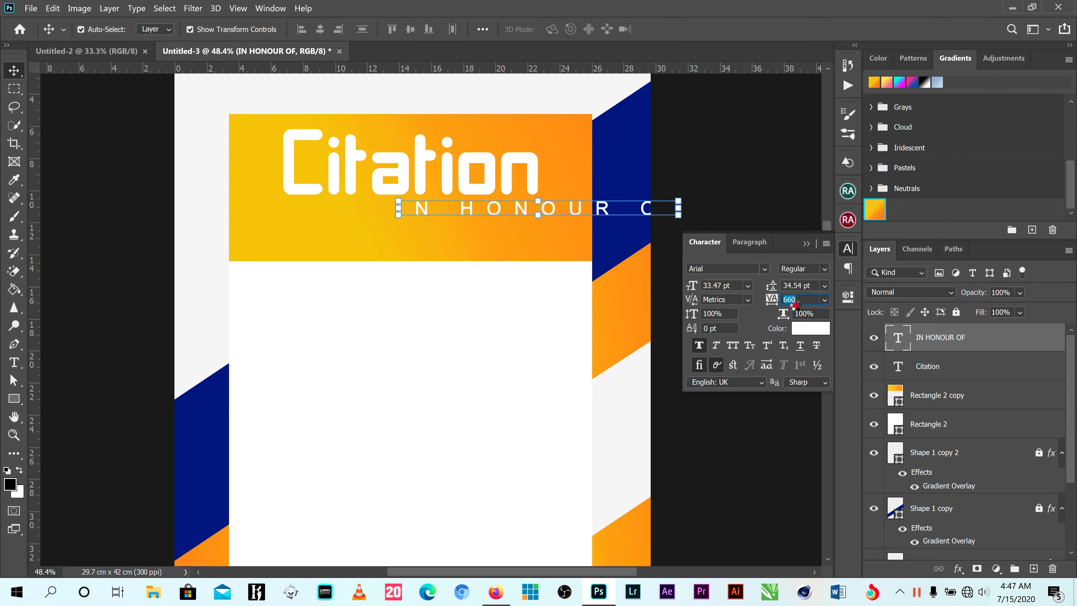
{"action": "left_click_drag", "start_coordinate": [604, 210], "coordinate": [487, 211]}
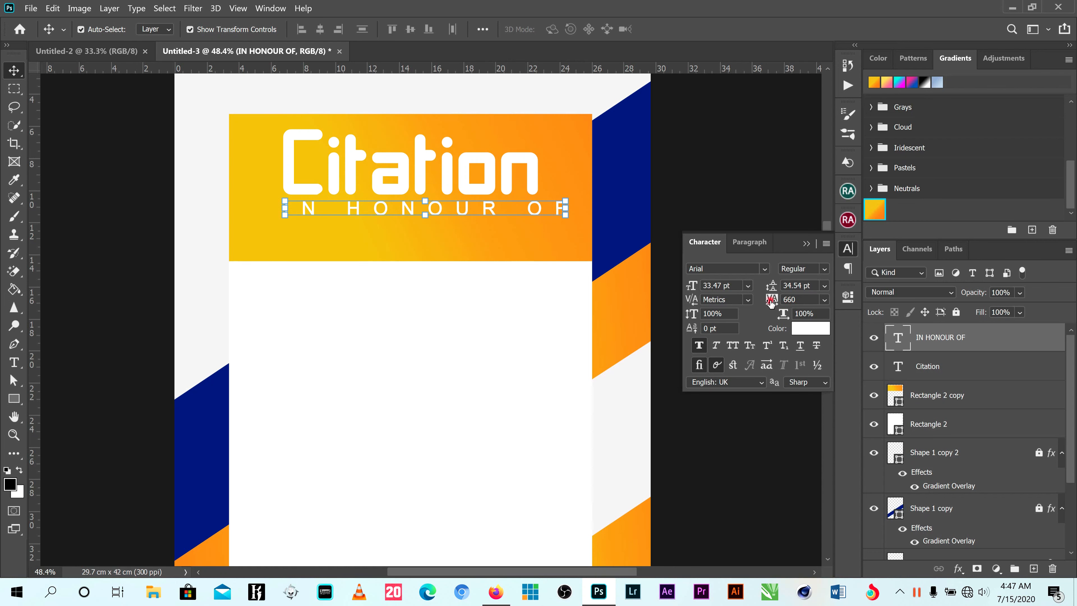
{"action": "left_click_drag", "start_coordinate": [768, 301], "coordinate": [764, 300]}
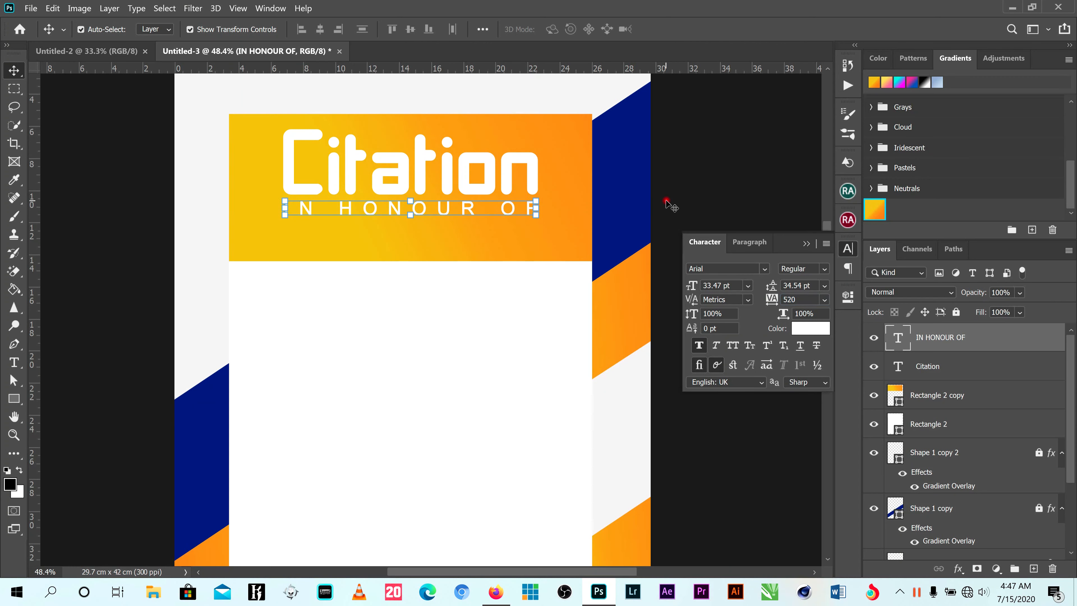
{"action": "left_click", "coordinate": [678, 199]}
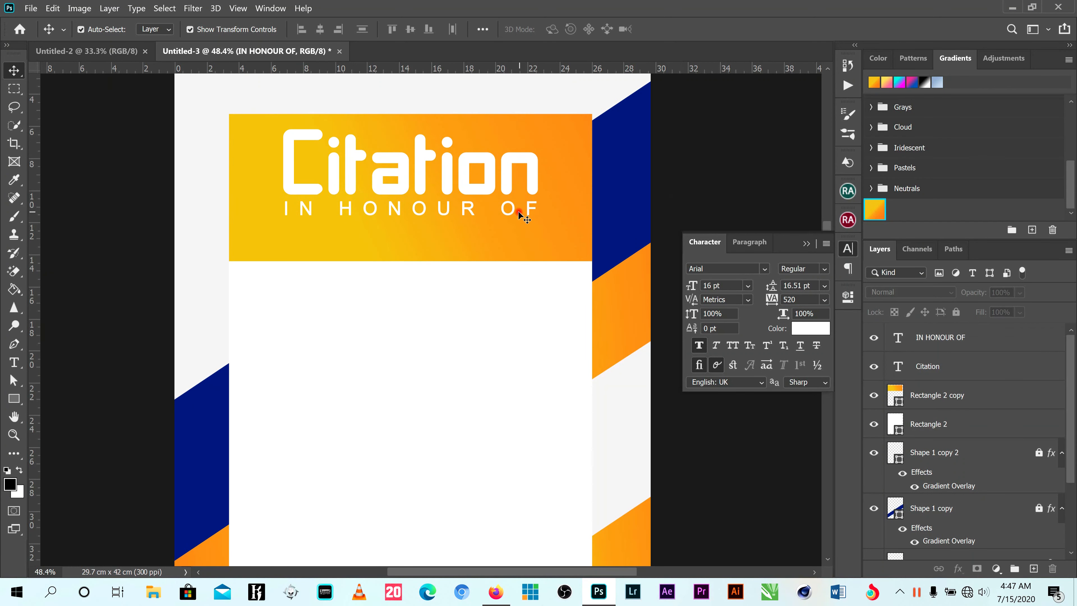
{"action": "scroll", "coordinate": [524, 214], "scroll_direction": "down", "scroll_amount": 3}
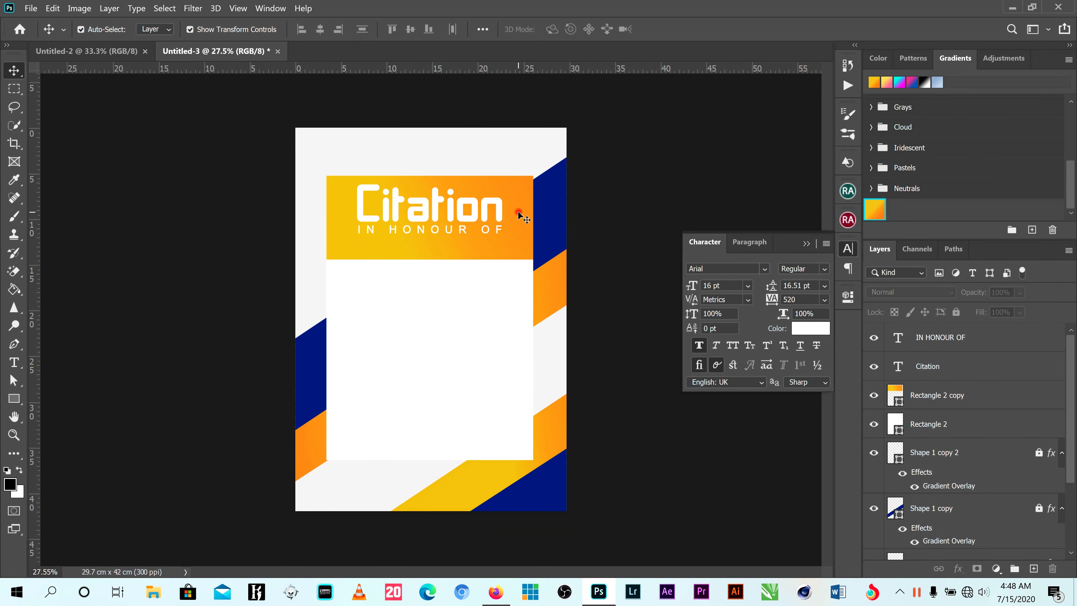
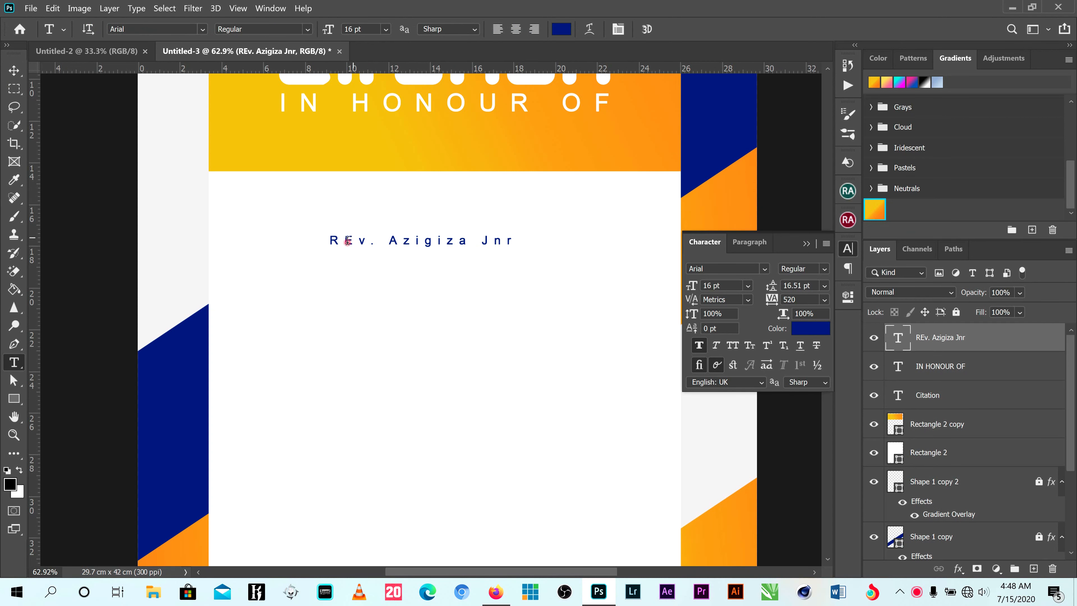
- Correct the second letter of the honouree's name to a lowercase e and set the text's font to ITC Slimbach Std
{"action": "type", "text": "e"}
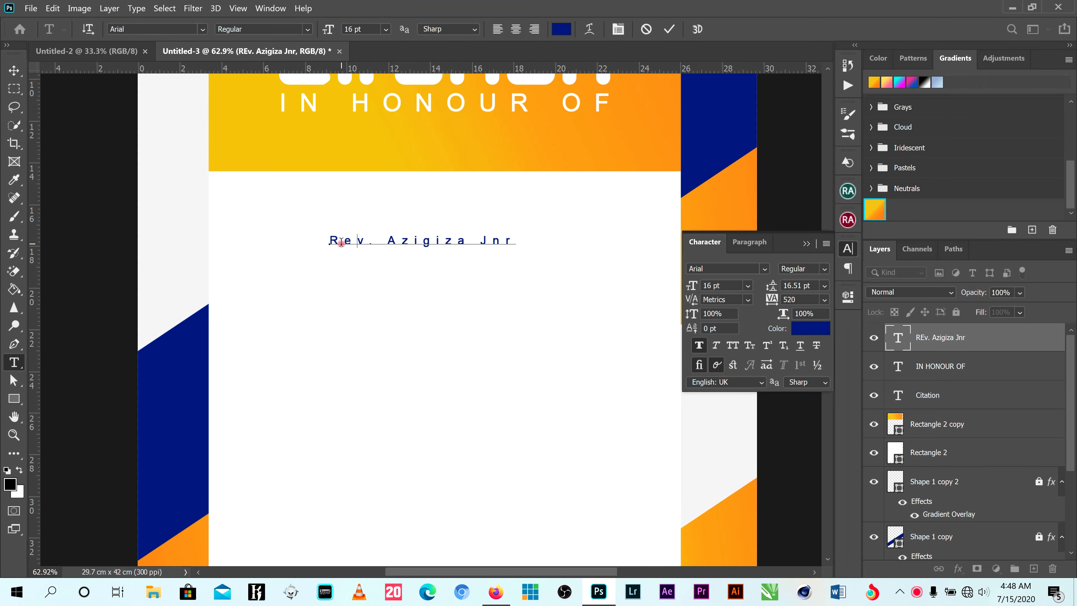
{"action": "left_click", "coordinate": [14, 70]}
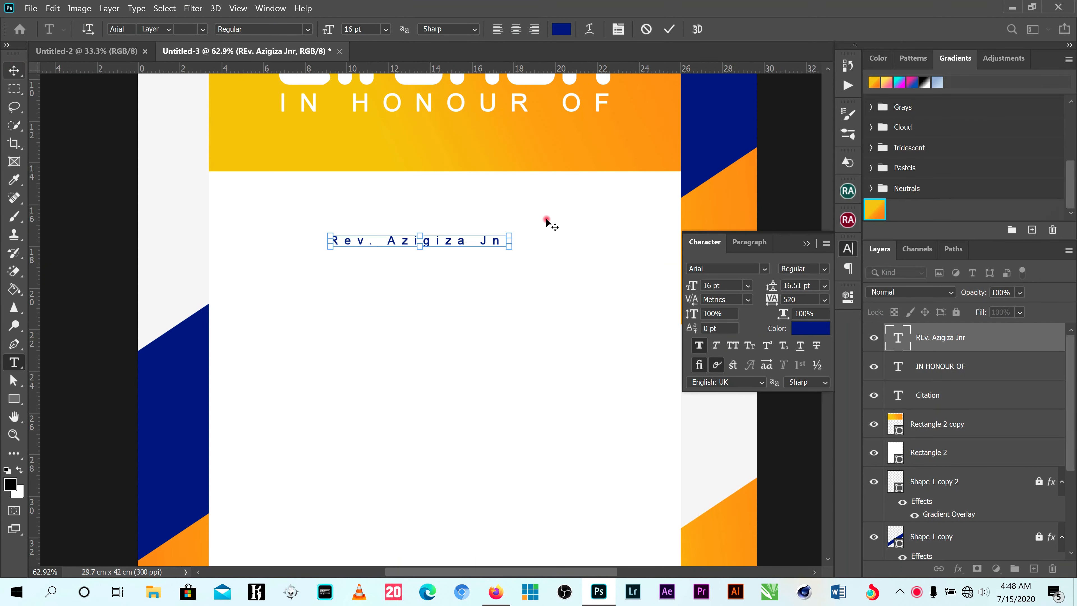
{"action": "left_click", "coordinate": [764, 268]}
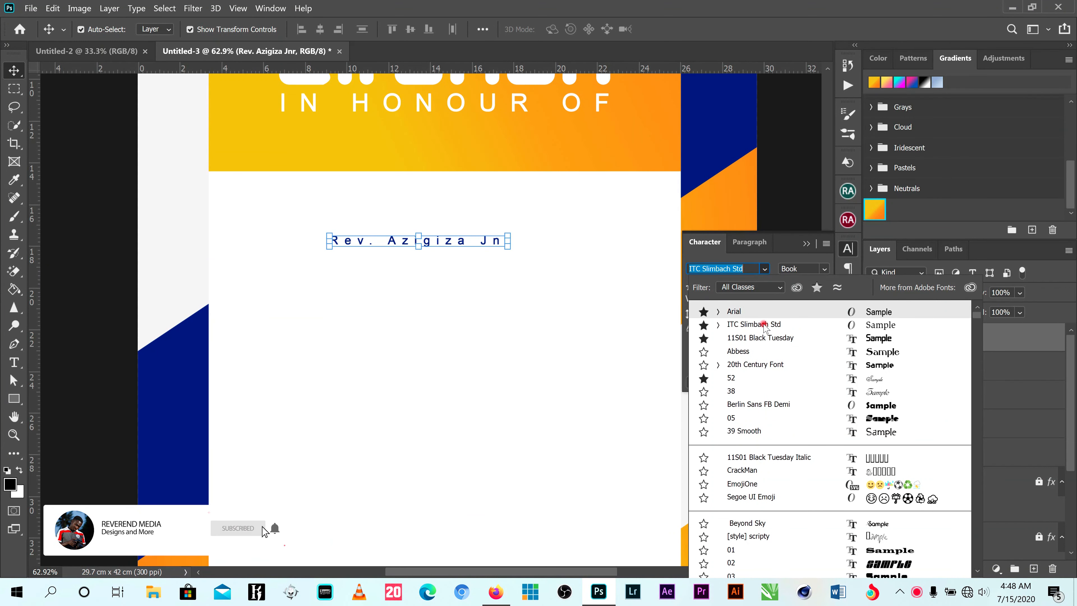
{"action": "left_click", "coordinate": [754, 324]}
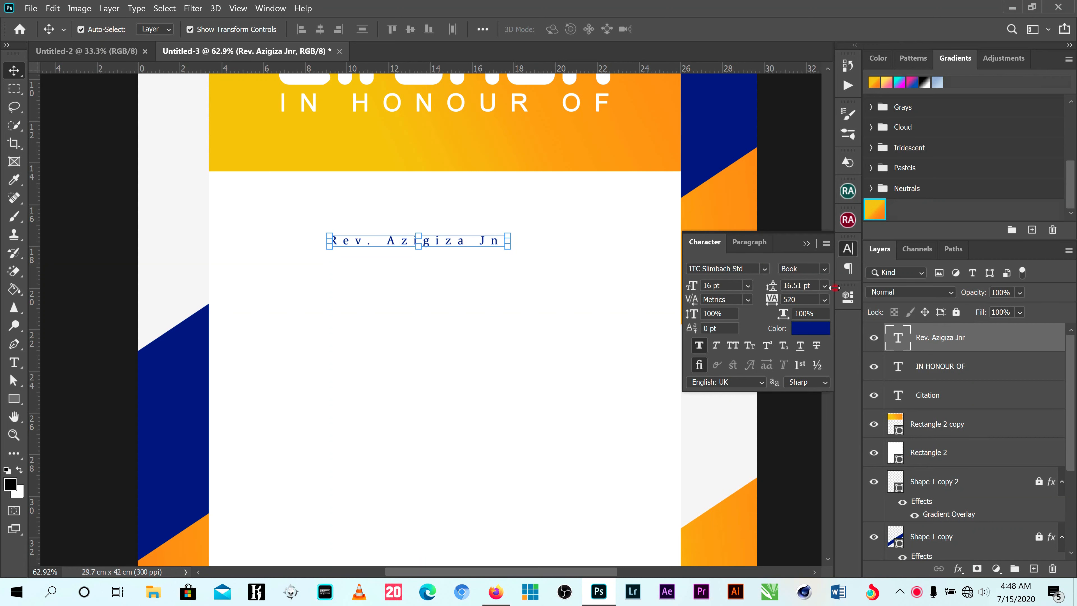
- Set the honouree name's tracking to 0 and scale the text up proportionally to about 246%
{"action": "left_click_drag", "start_coordinate": [773, 302], "coordinate": [766, 300]}
{"action": "left_click", "coordinate": [822, 301]}
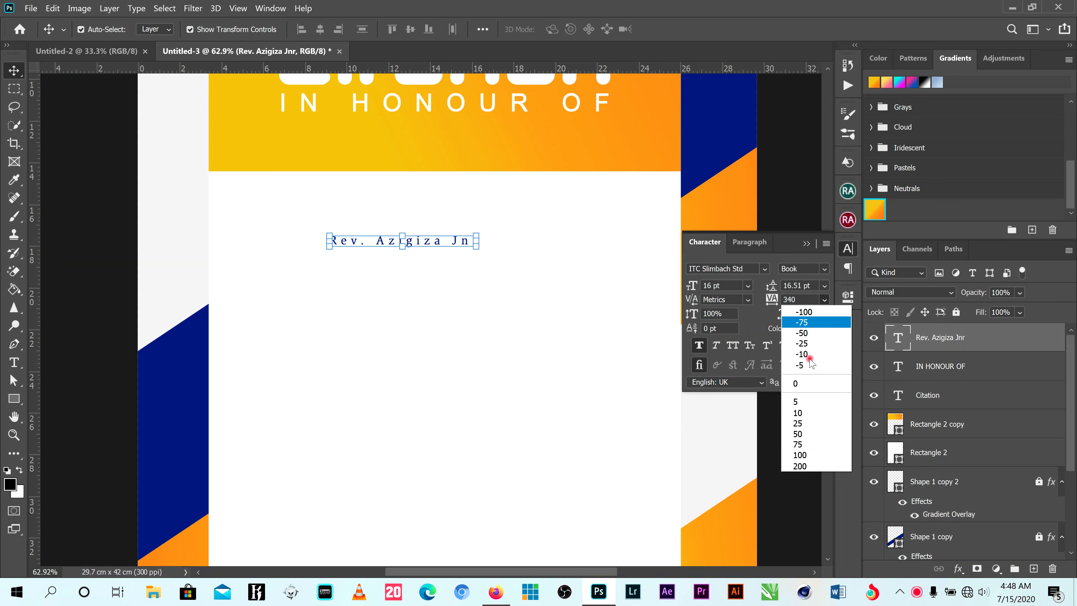
{"action": "left_click", "coordinate": [798, 384]}
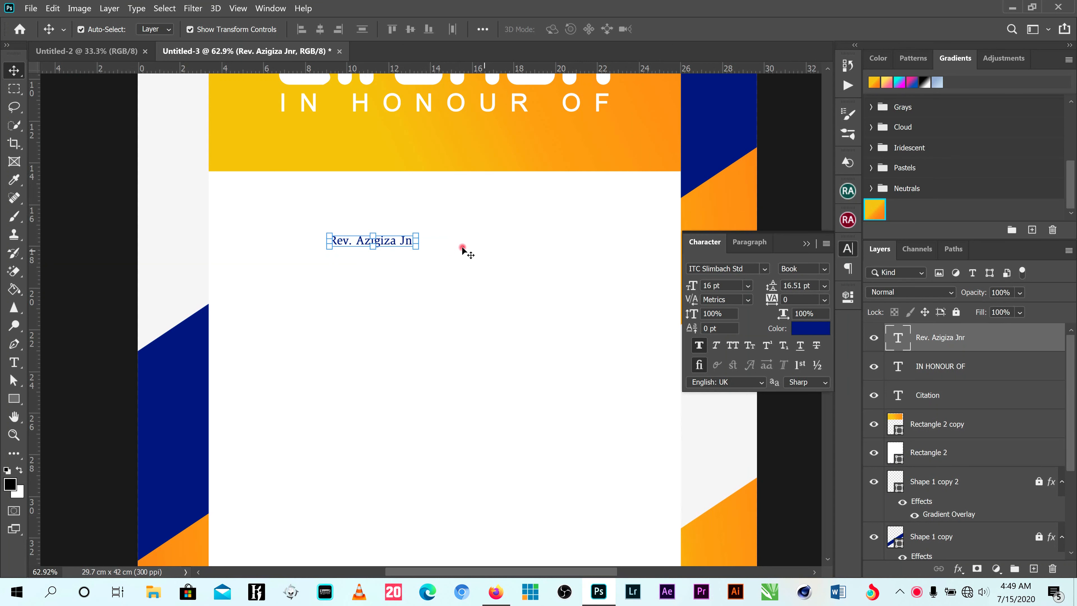
{"action": "left_click_drag", "start_coordinate": [417, 251], "coordinate": [539, 306]}
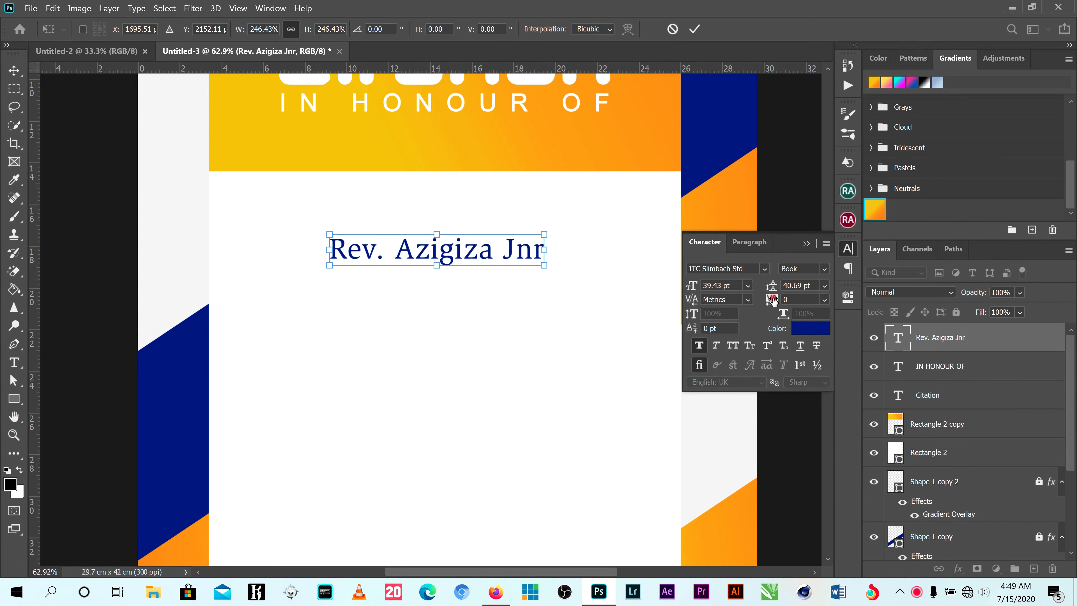
{"action": "left_click", "coordinate": [694, 29]}
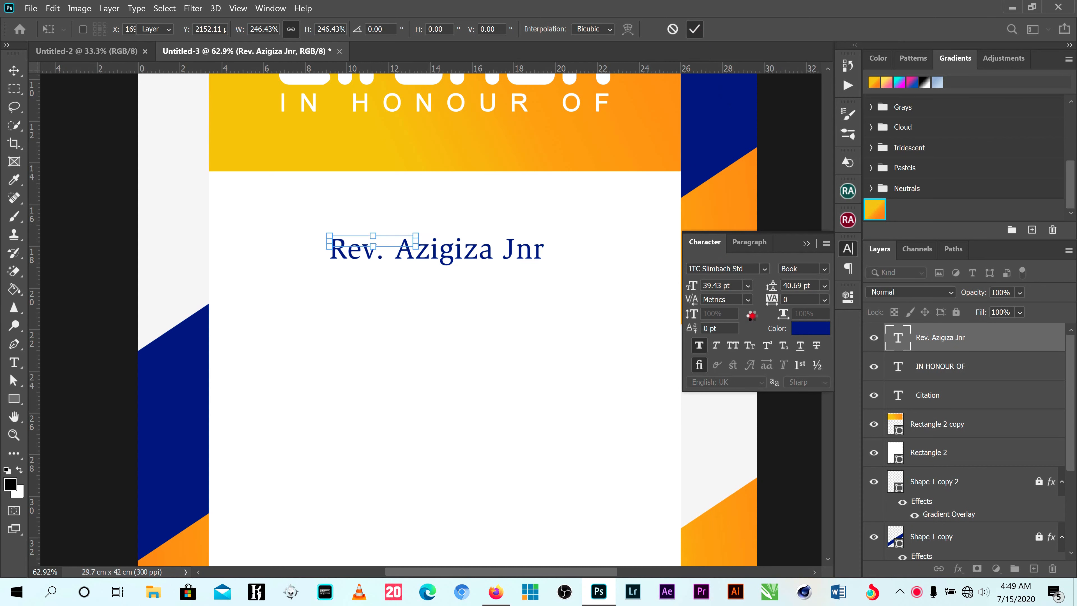
- Set the honouree name's tracking to 10 and move the text up to just below the gradient header
{"action": "left_click_drag", "start_coordinate": [776, 299], "coordinate": [776, 303]}
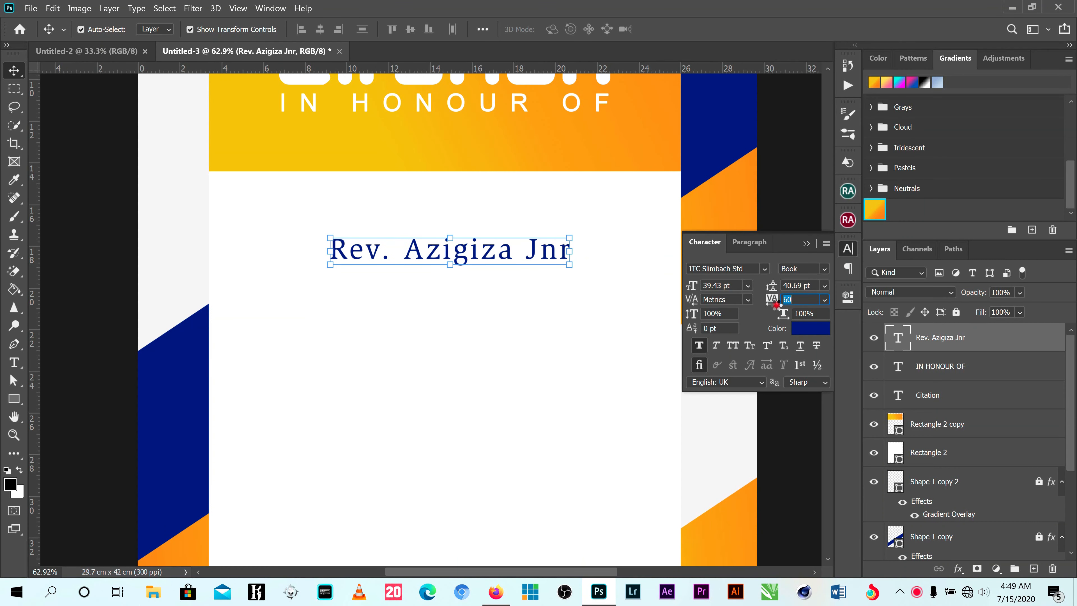
{"action": "left_click", "coordinate": [825, 299]}
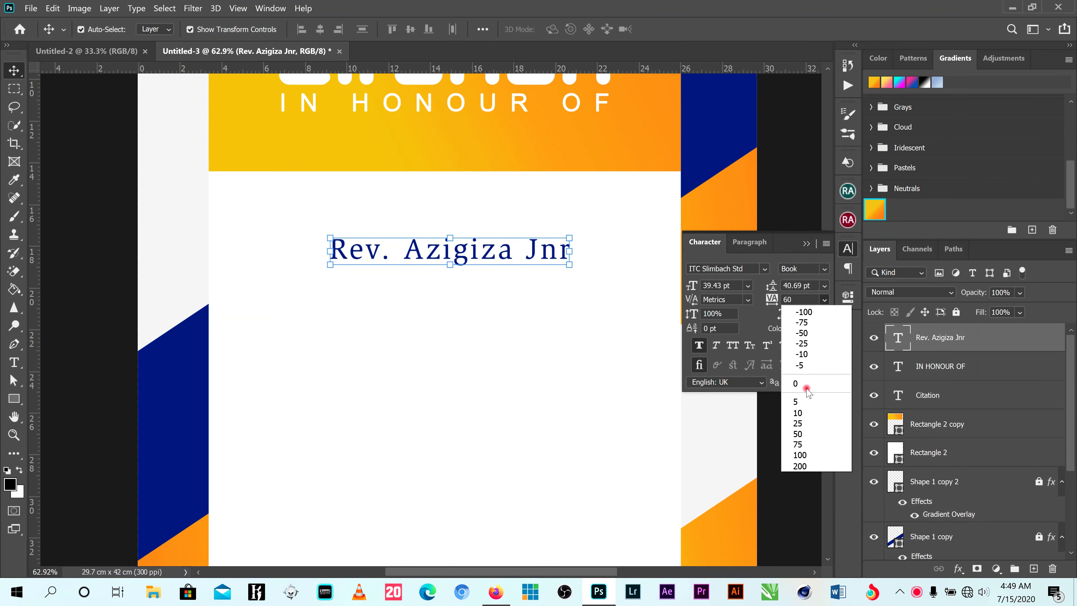
{"action": "left_click", "coordinate": [808, 411]}
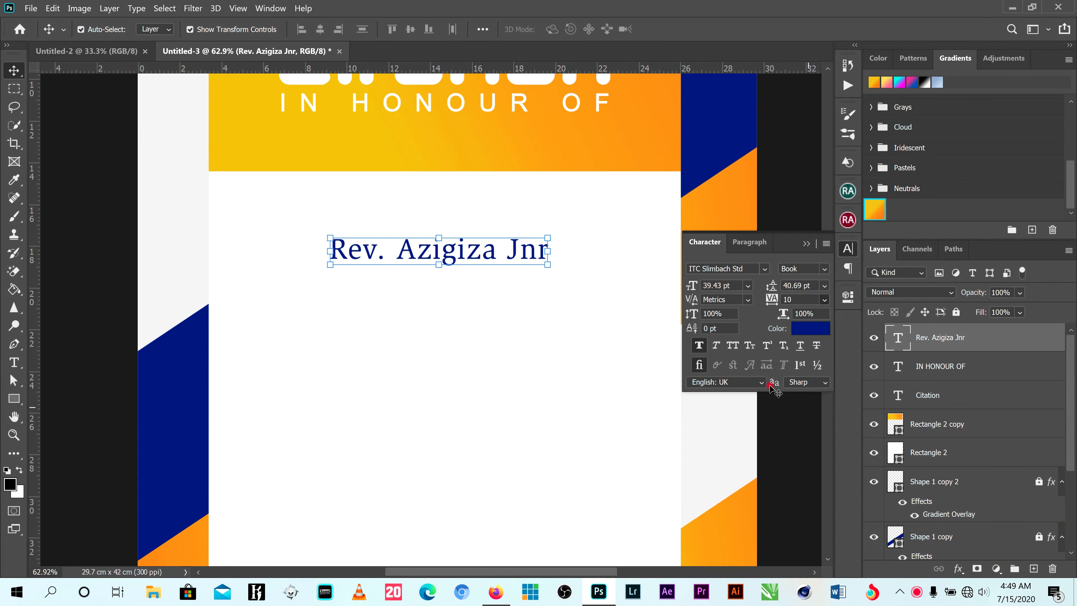
{"action": "key", "text": "ctrl+0"}
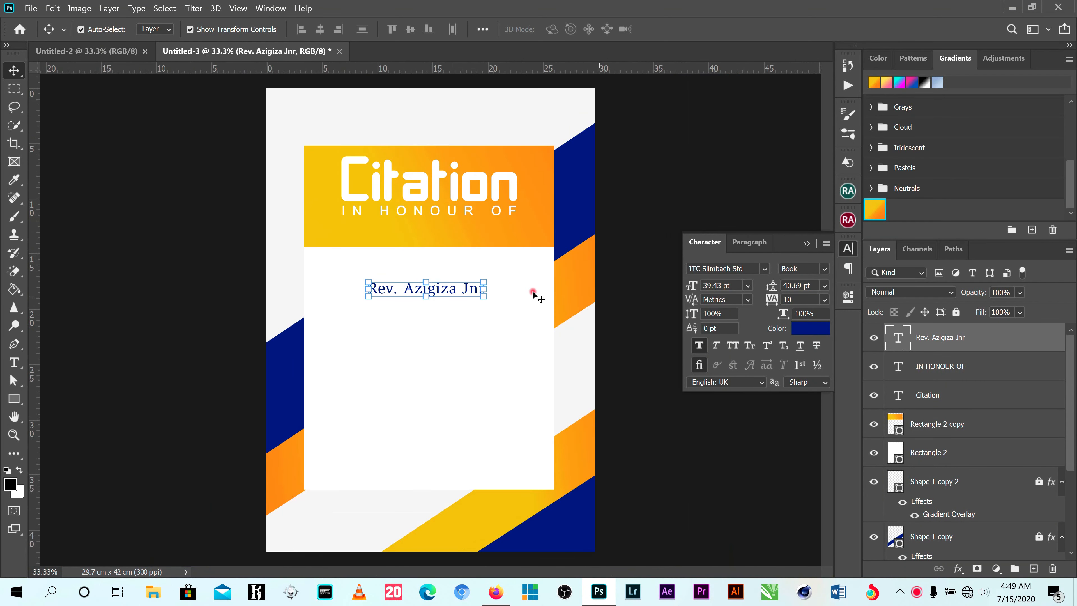
{"action": "left_click_drag", "start_coordinate": [452, 291], "coordinate": [452, 275]}
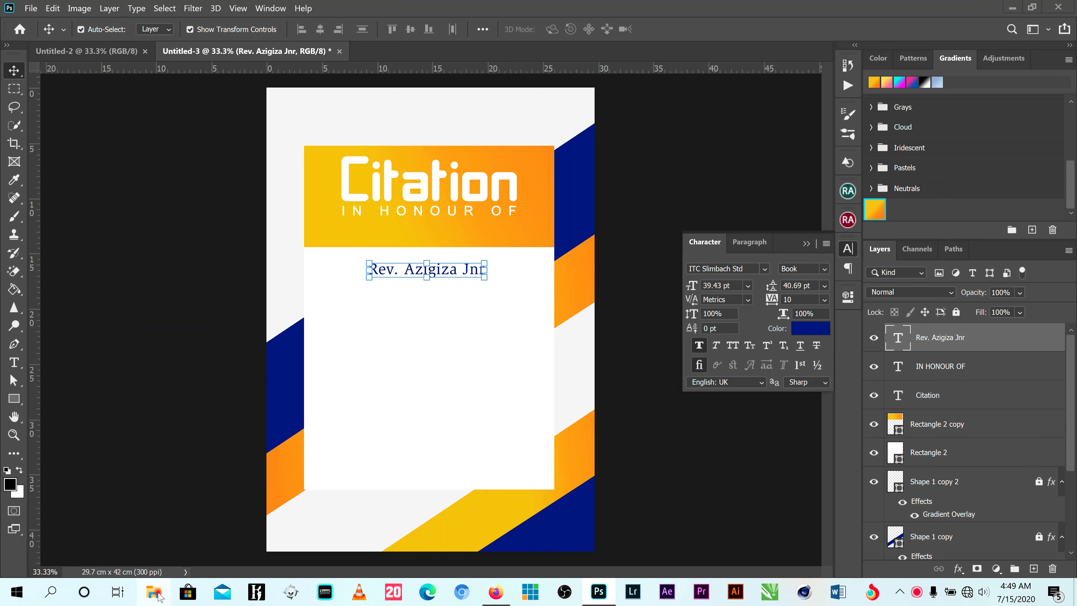
- Place the honouree's cut-out portrait from the desktop's citation folder into the poster
{"action": "left_click", "coordinate": [1012, 7]}
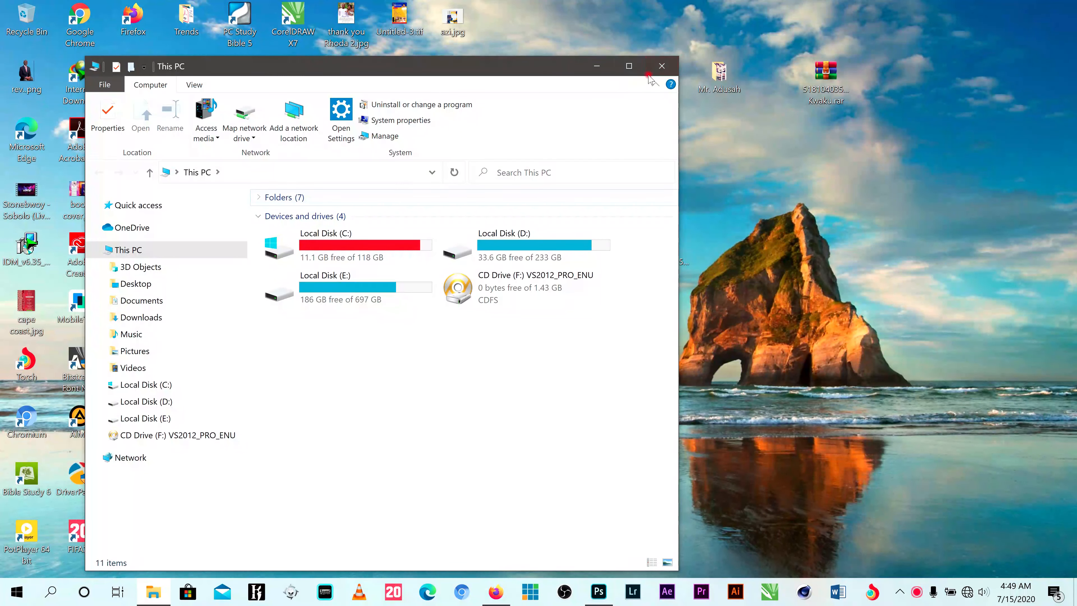
{"action": "left_click", "coordinate": [609, 72]}
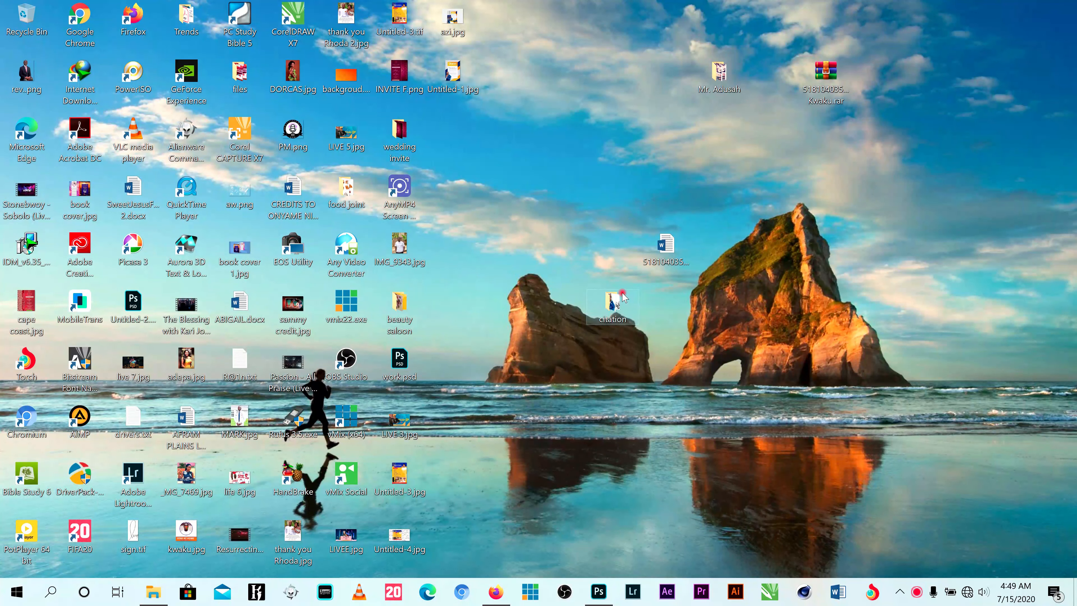
{"action": "double_click", "coordinate": [613, 302]}
{"action": "left_click_drag", "start_coordinate": [310, 175], "coordinate": [620, 339]}
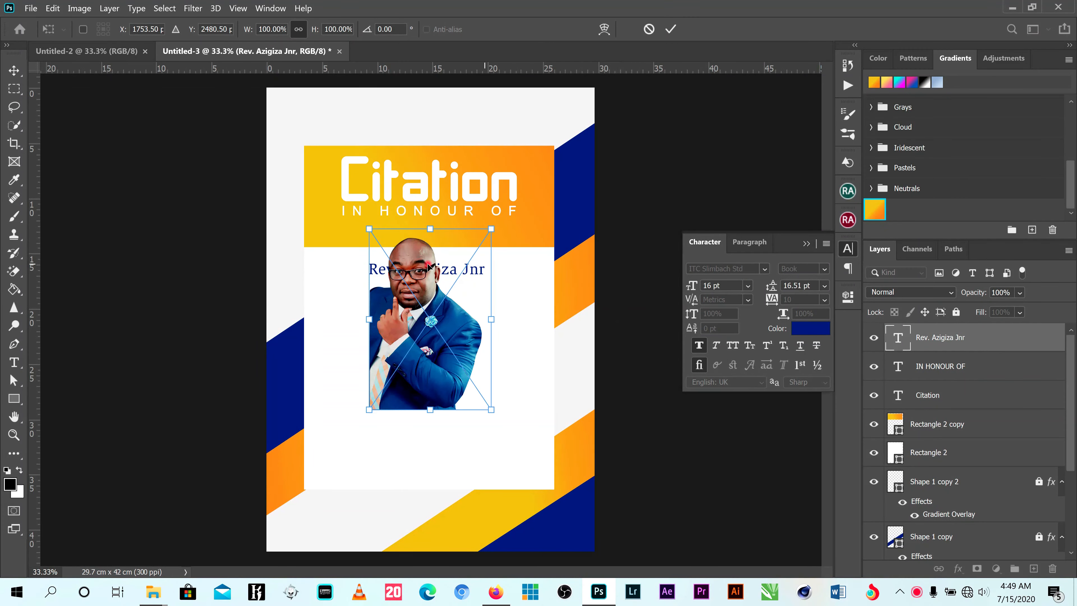
- Move the portrait into the poster's lower-left corner, scale it to about 111.46% and nudge it down flush with the bottom edge
{"action": "left_click_drag", "start_coordinate": [429, 266], "coordinate": [438, 309]}
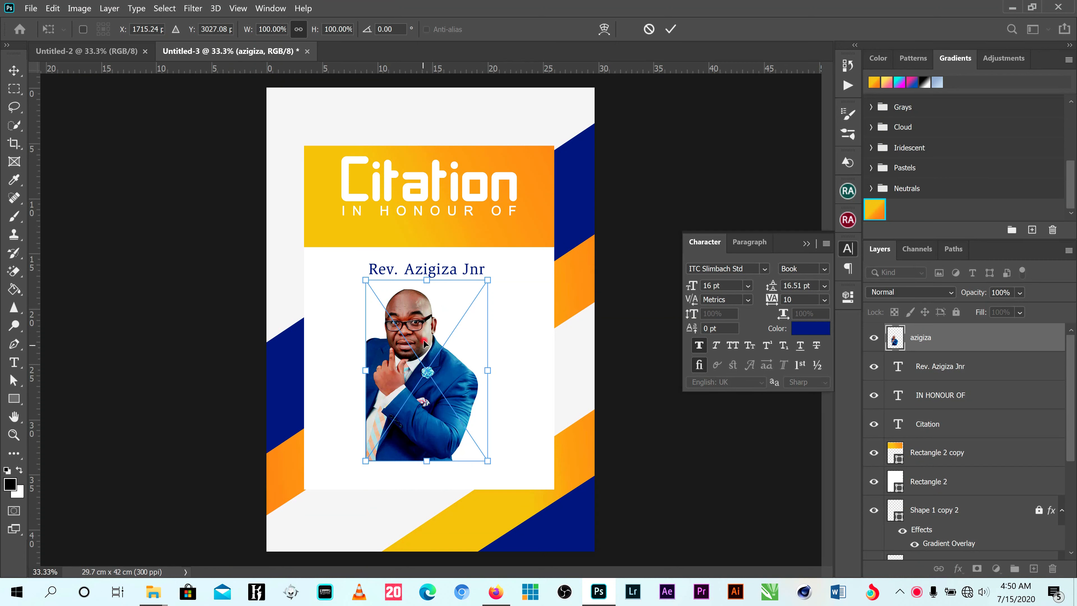
{"action": "left_click_drag", "start_coordinate": [421, 336], "coordinate": [325, 421]}
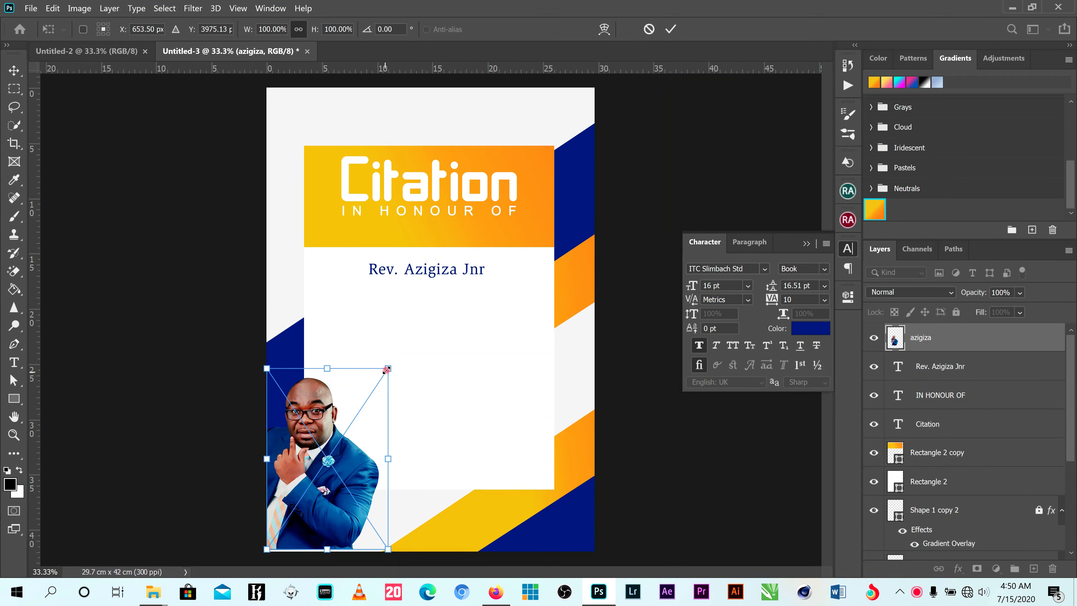
{"action": "left_click_drag", "start_coordinate": [388, 368], "coordinate": [401, 349]}
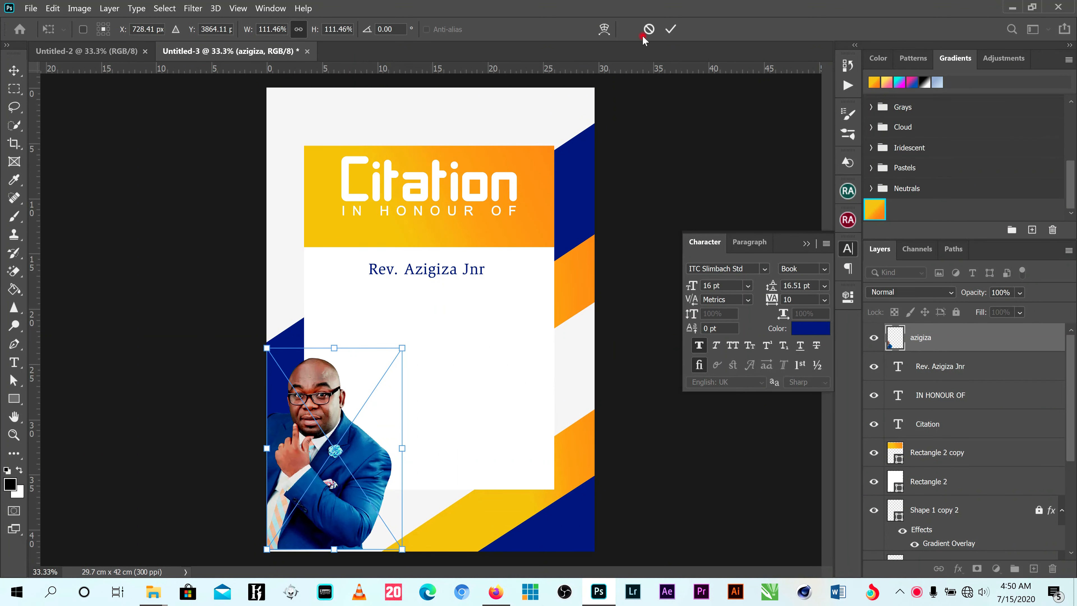
{"action": "left_click", "coordinate": [668, 29]}
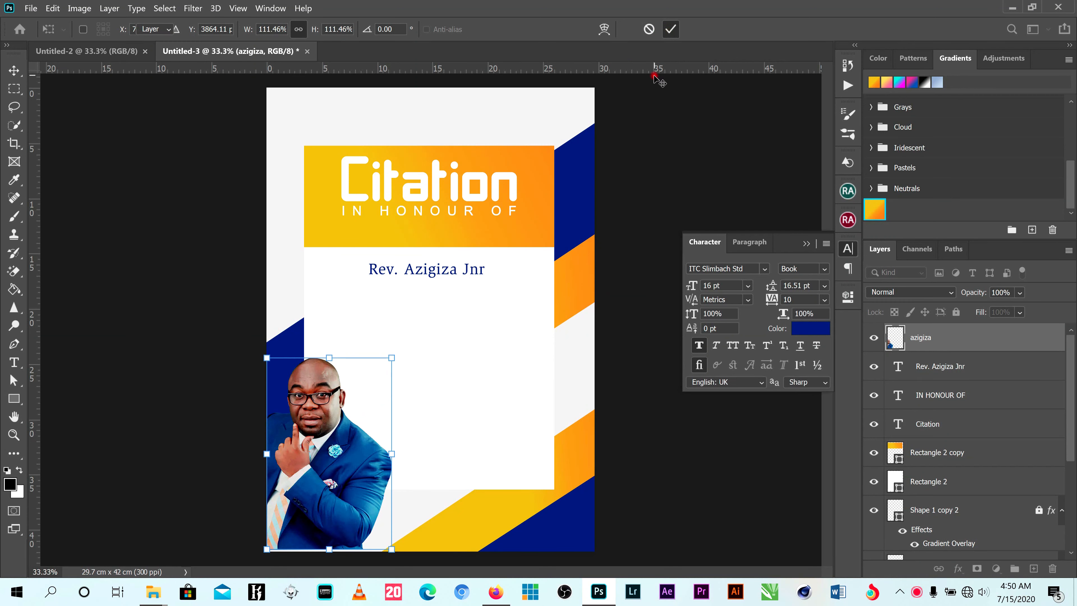
{"action": "key", "text": "Down"}
{"action": "key", "text": "Down"}
{"action": "key", "text": "Down"}
{"action": "key", "text": "Down"}
{"action": "key", "text": "Down"}
{"action": "key", "text": "Down"}
{"action": "key", "text": "Down"}
{"action": "key", "text": "Down"}
{"action": "key", "text": "Down"}
{"action": "key", "text": "Down"}
{"action": "key", "text": "Down"}
{"action": "key", "text": "Down"}
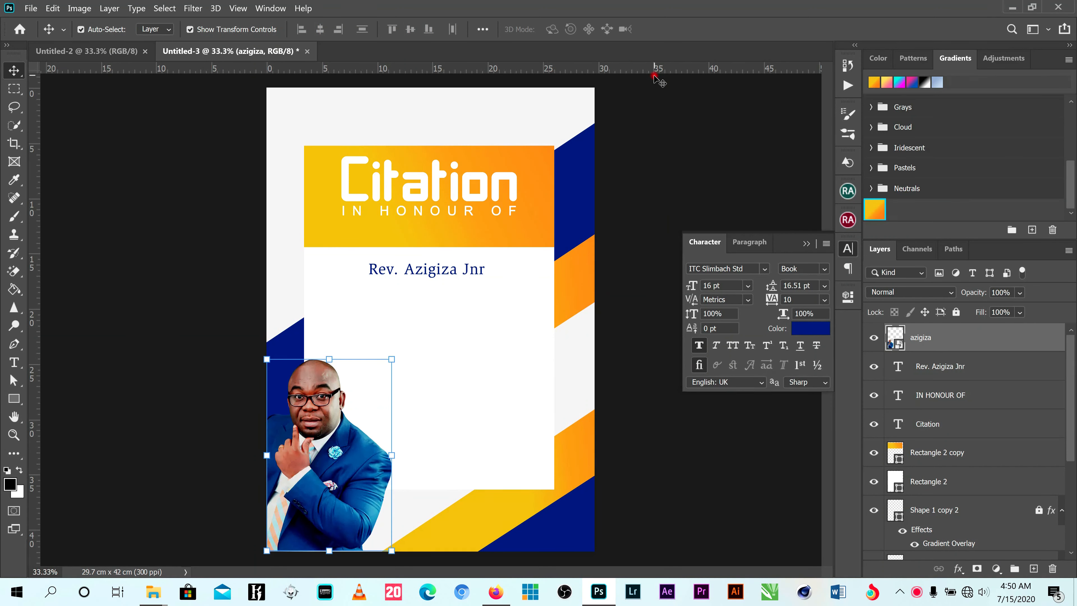
{"action": "left_click", "coordinate": [663, 179]}
{"action": "left_click", "coordinate": [328, 495]}
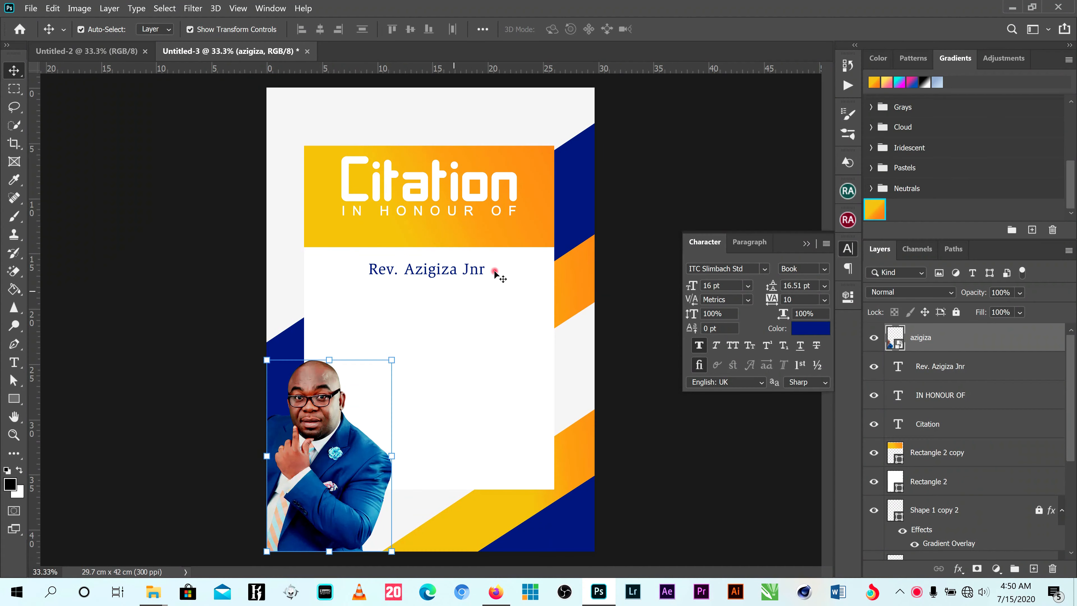
{"action": "left_click", "coordinate": [641, 208]}
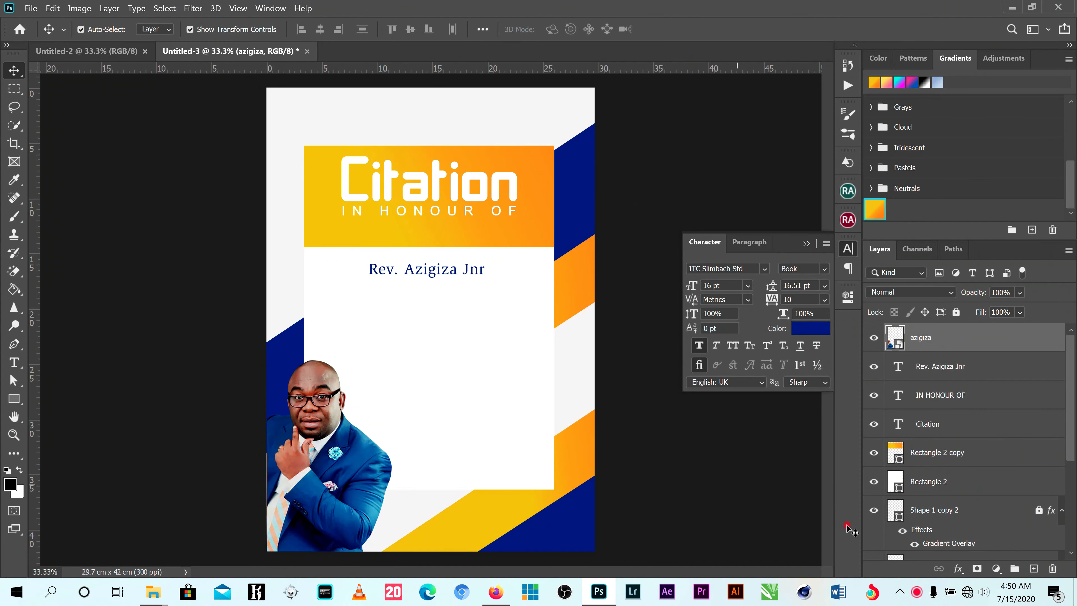
{"action": "left_click", "coordinate": [918, 592]}
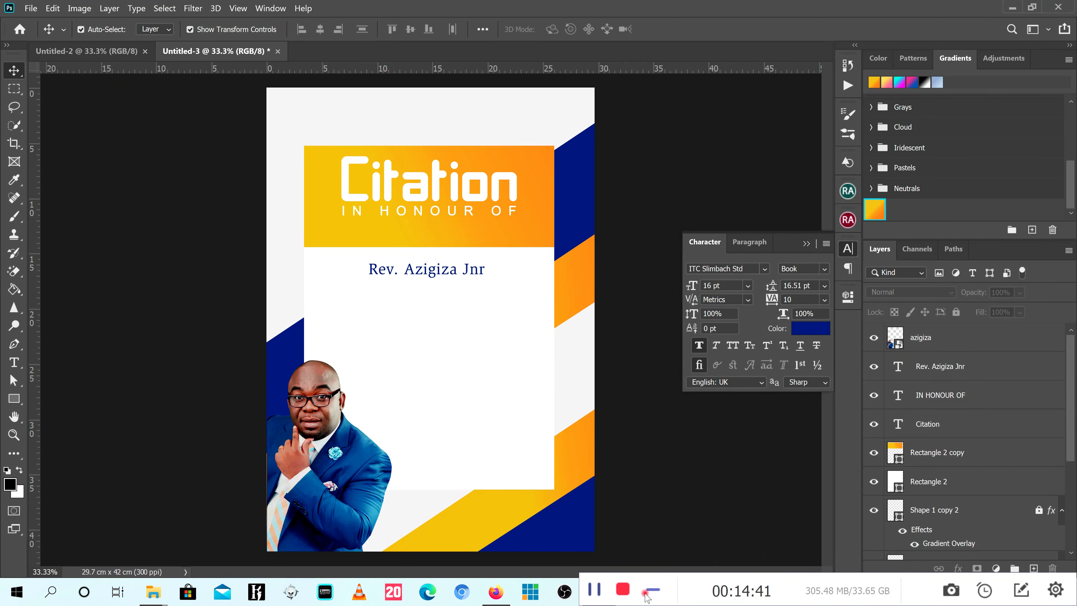
{"action": "left_click", "coordinate": [652, 589]}
- Add a Lorem ipsum paragraph text box across most of the white panel and move it directly beneath the honouree's name
{"action": "left_click", "coordinate": [13, 362]}
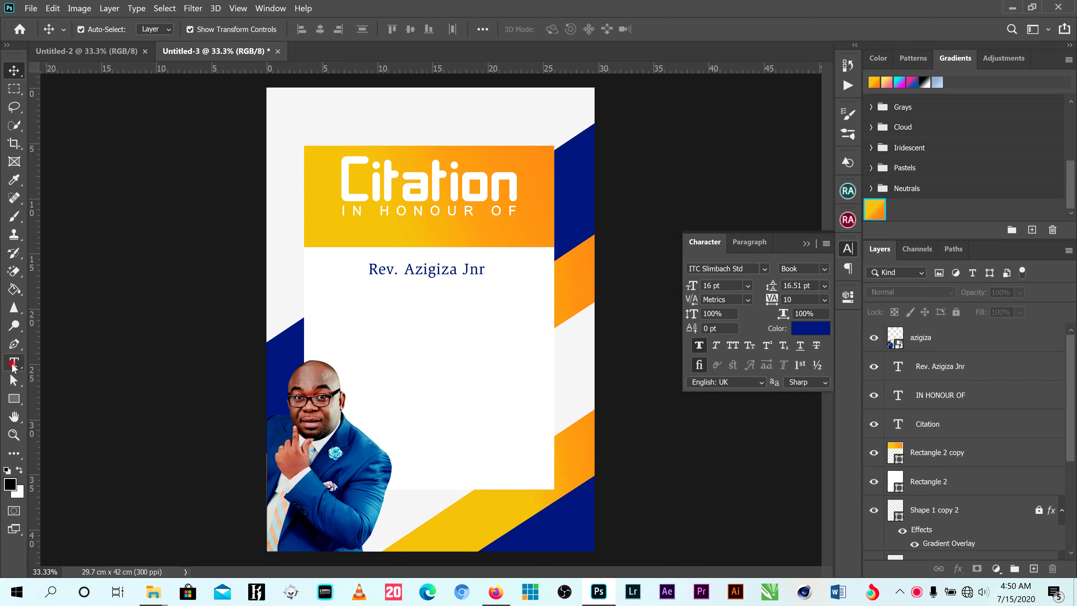
{"action": "left_click_drag", "start_coordinate": [329, 296], "coordinate": [529, 330]}
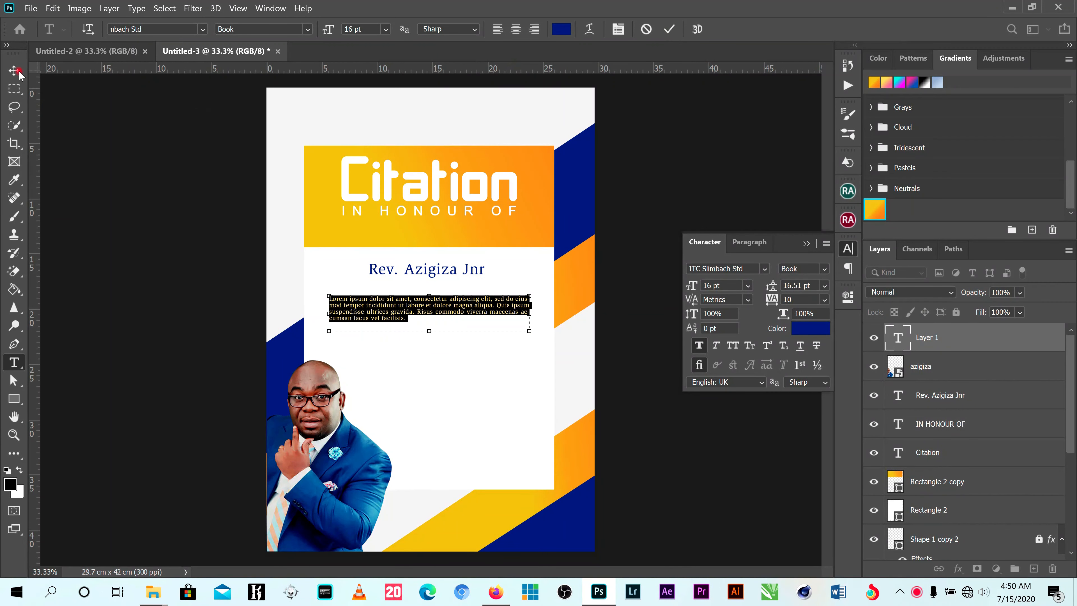
{"action": "left_click", "coordinate": [667, 29]}
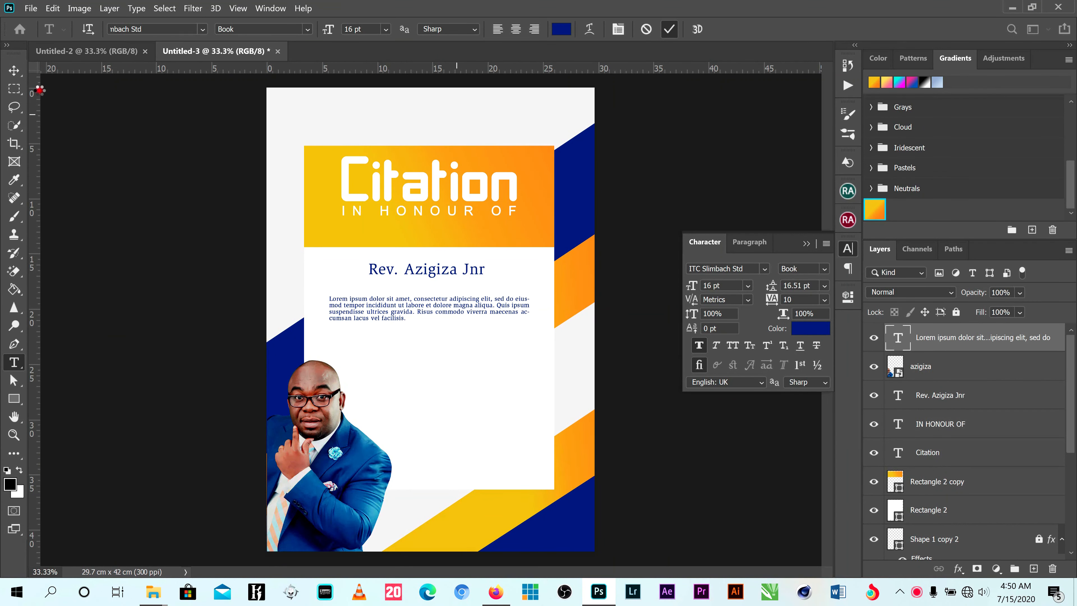
{"action": "key", "text": "v"}
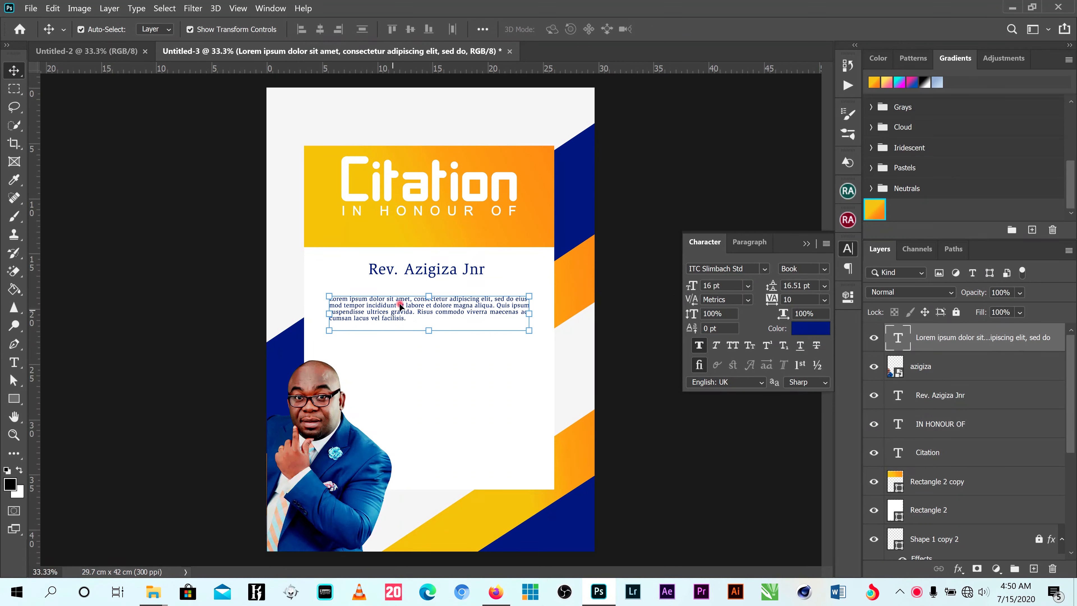
{"action": "left_click_drag", "start_coordinate": [400, 305], "coordinate": [401, 292]}
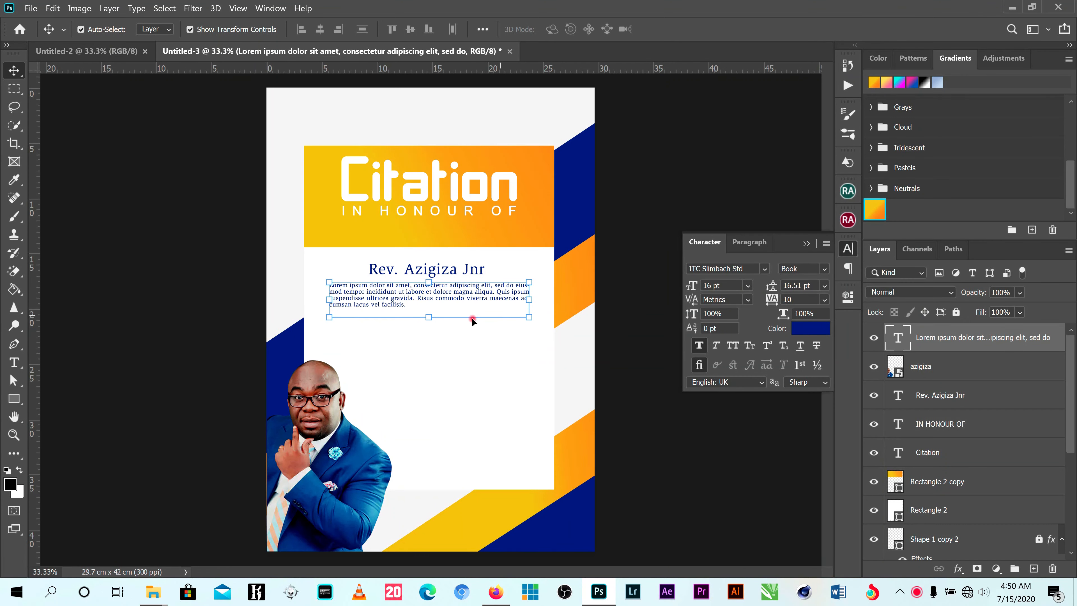
- Widen the Lorem ipsum paragraph's text box slightly on its right side
{"action": "left_click", "coordinate": [14, 362]}
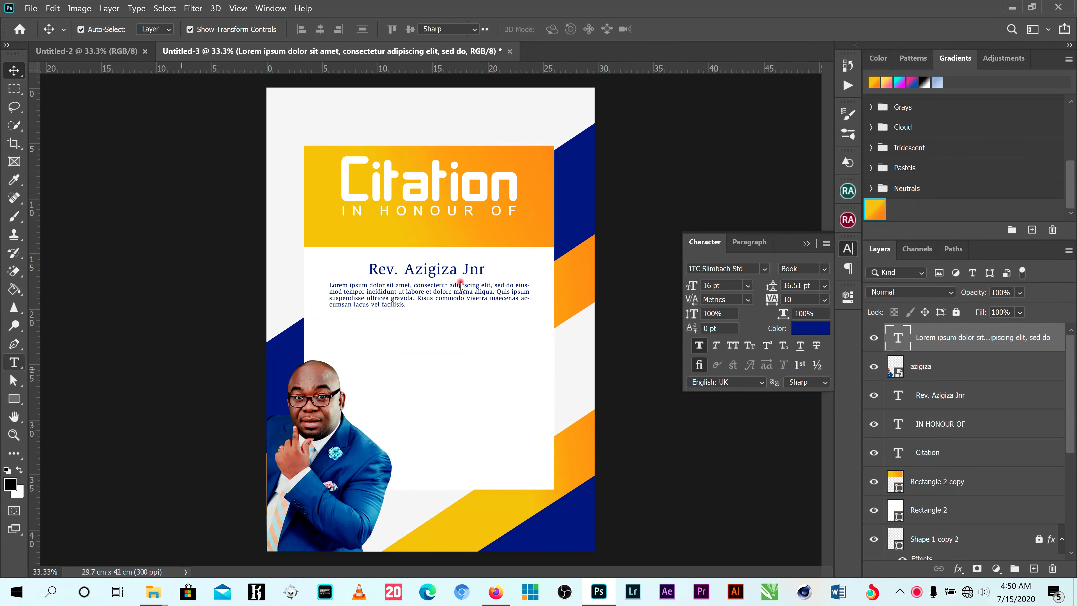
{"action": "scroll", "coordinate": [461, 285], "scroll_direction": "up", "scroll_amount": 3}
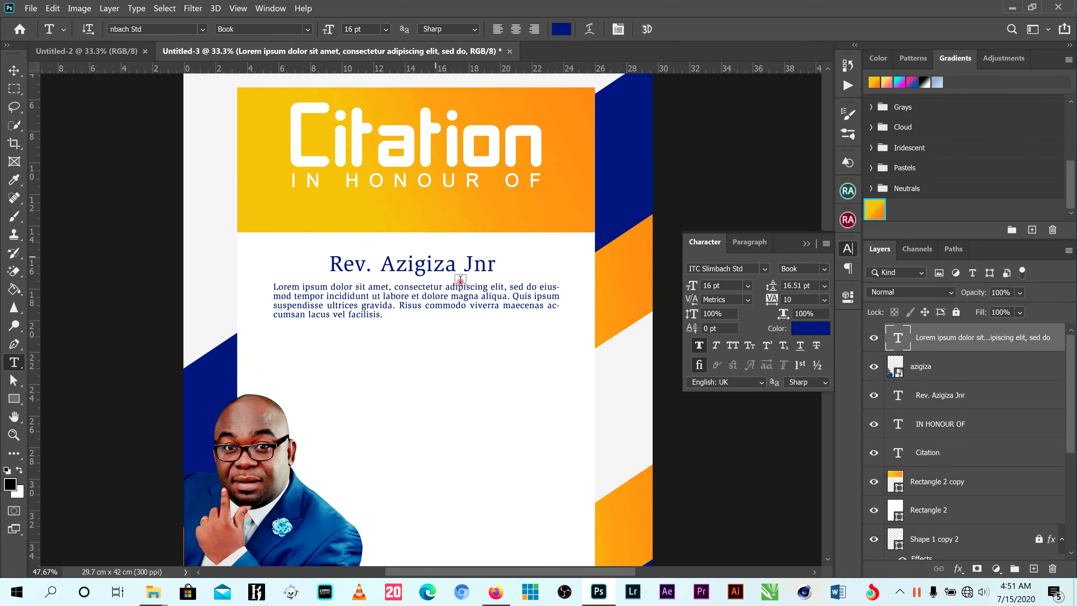
{"action": "left_click", "coordinate": [532, 306]}
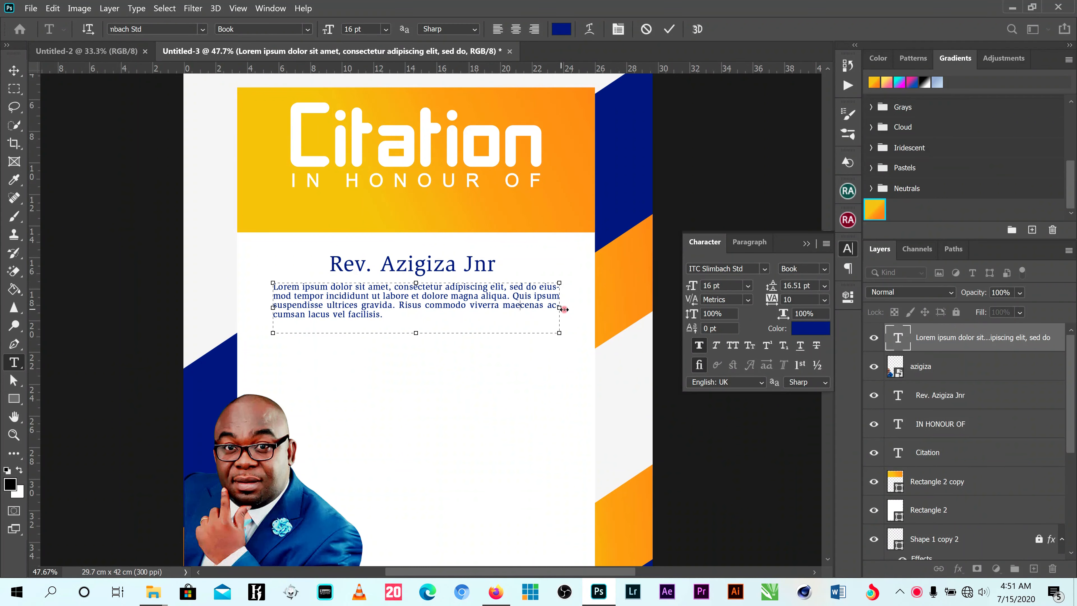
{"action": "left_click_drag", "start_coordinate": [564, 309], "coordinate": [565, 309]}
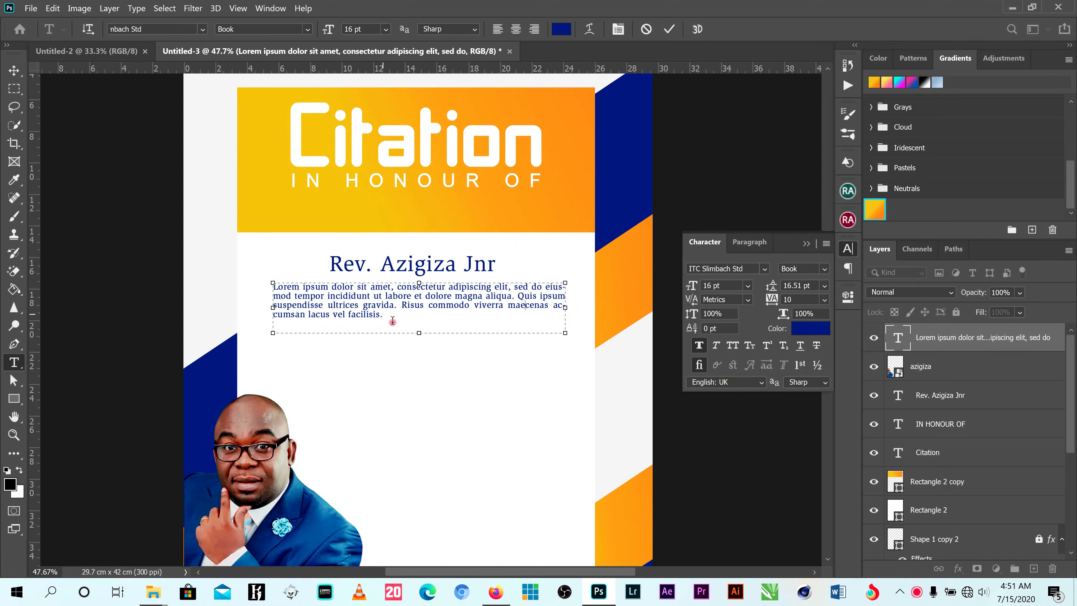
{"action": "key", "text": "ctrl+a"}
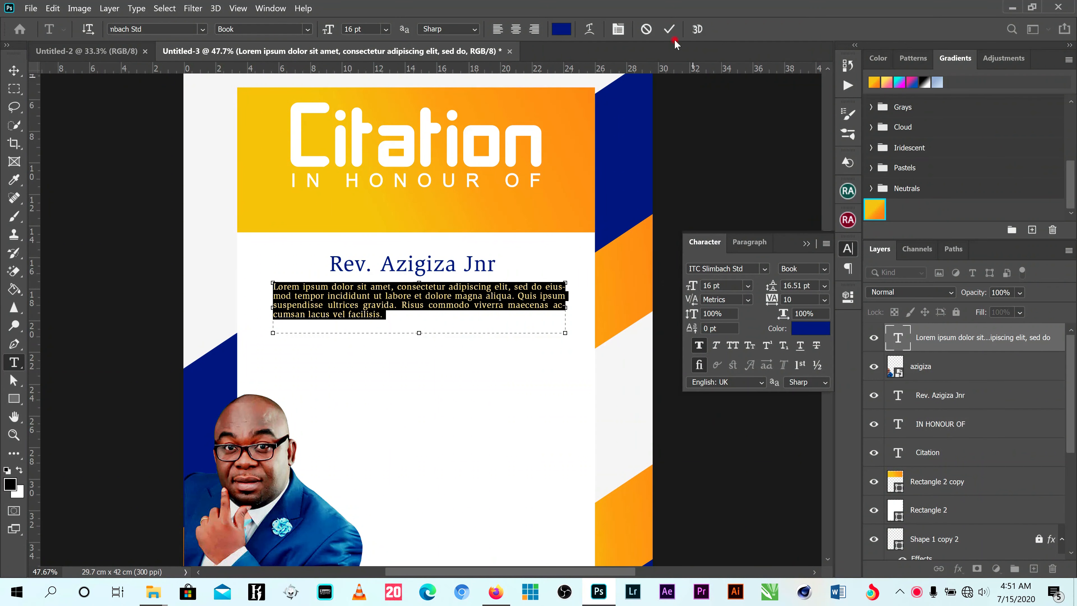
{"action": "left_click", "coordinate": [669, 29]}
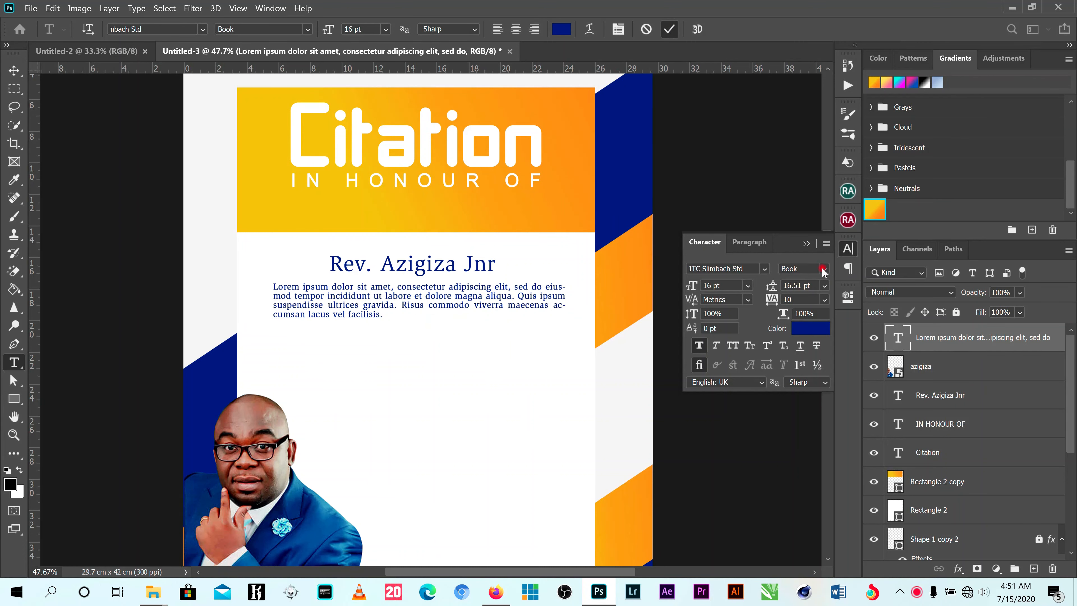
- Set the Lorem ipsum paragraph beneath the honouree's name to the Bold font style
{"action": "left_click", "coordinate": [14, 70]}
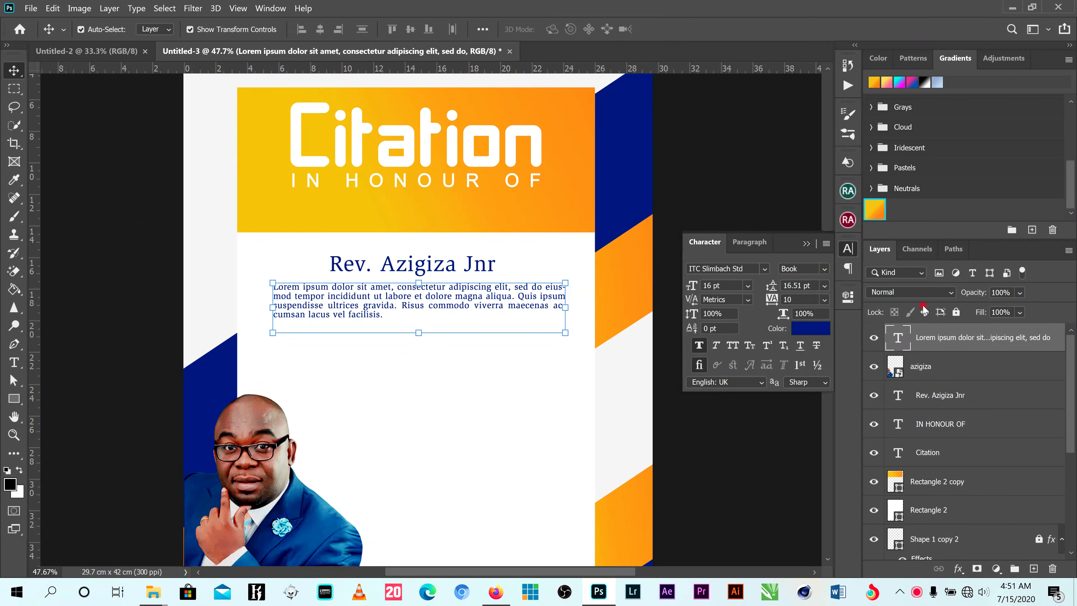
{"action": "left_click", "coordinate": [825, 269]}
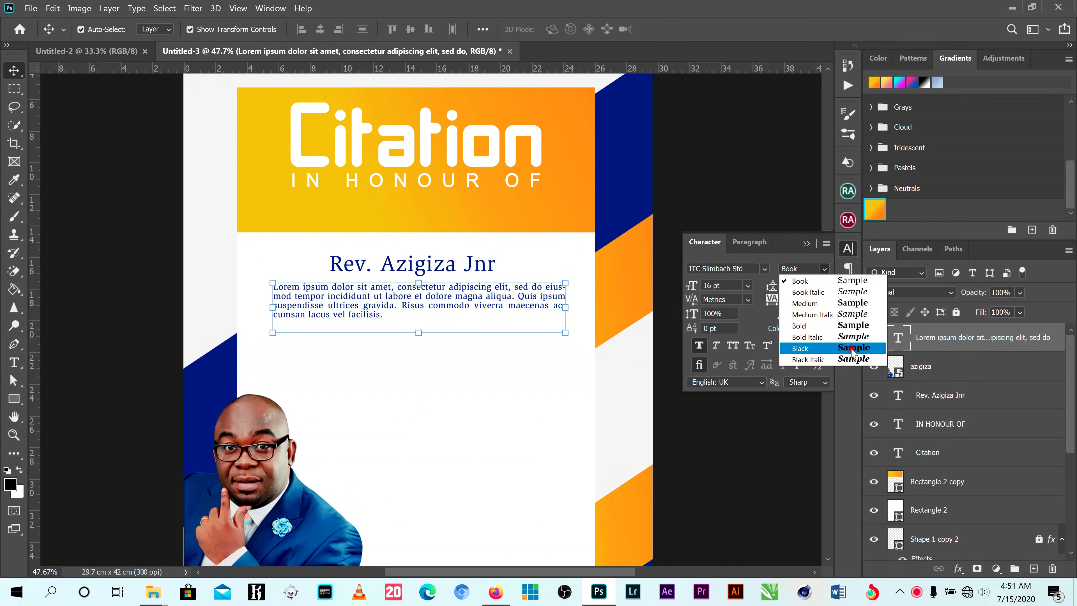
{"action": "left_click", "coordinate": [854, 326]}
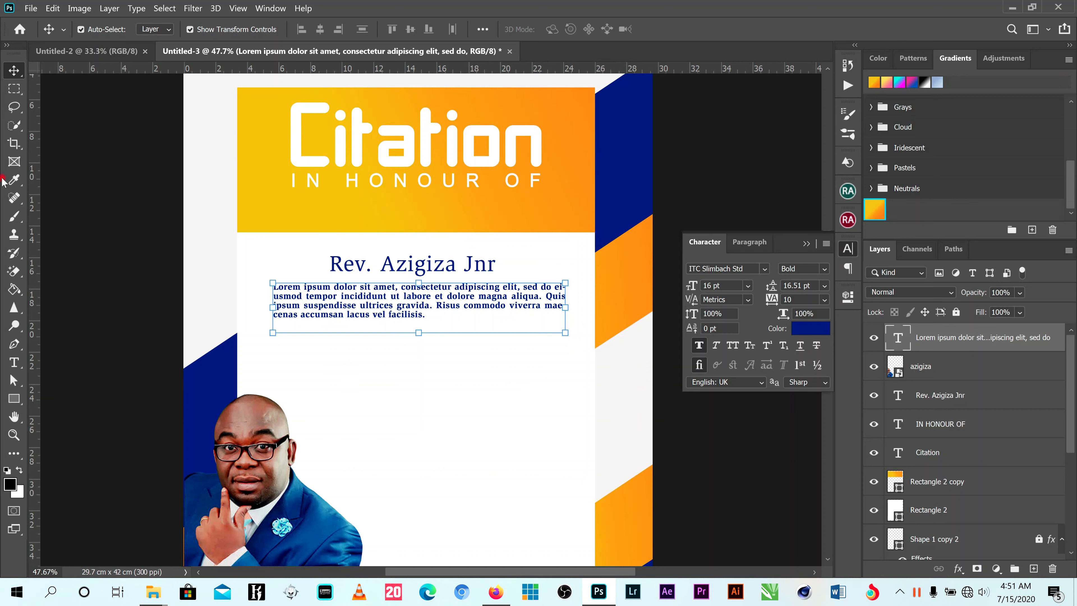
- Add a second Lorem ipsum text box of similar width beneath the bold paragraph and nudge it up slightly
{"action": "left_click", "coordinate": [14, 362]}
{"action": "left_click_drag", "start_coordinate": [273, 336], "coordinate": [564, 399]}
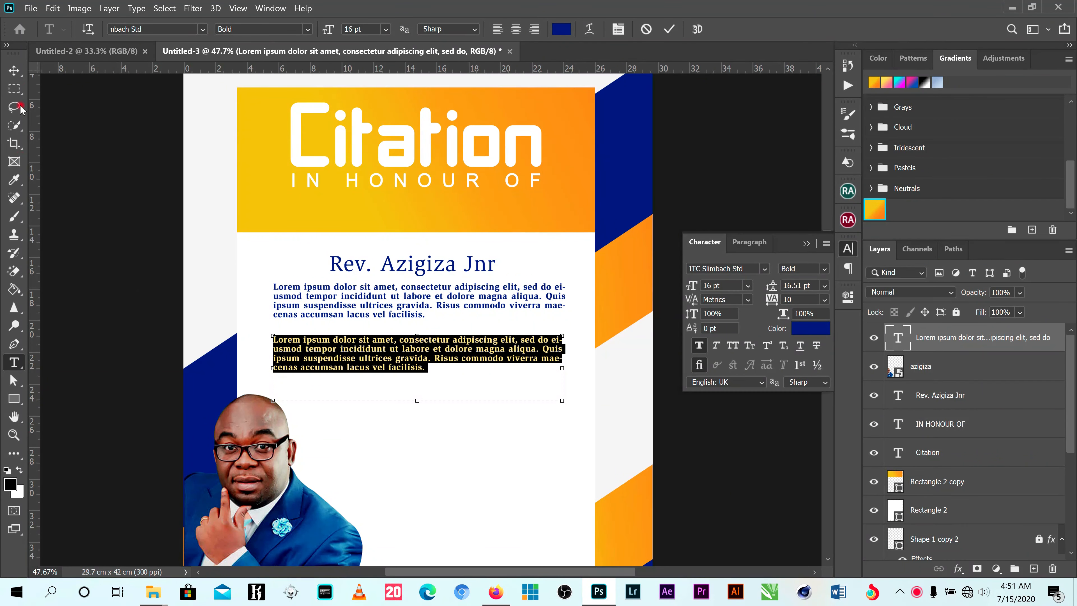
{"action": "left_click", "coordinate": [14, 71]}
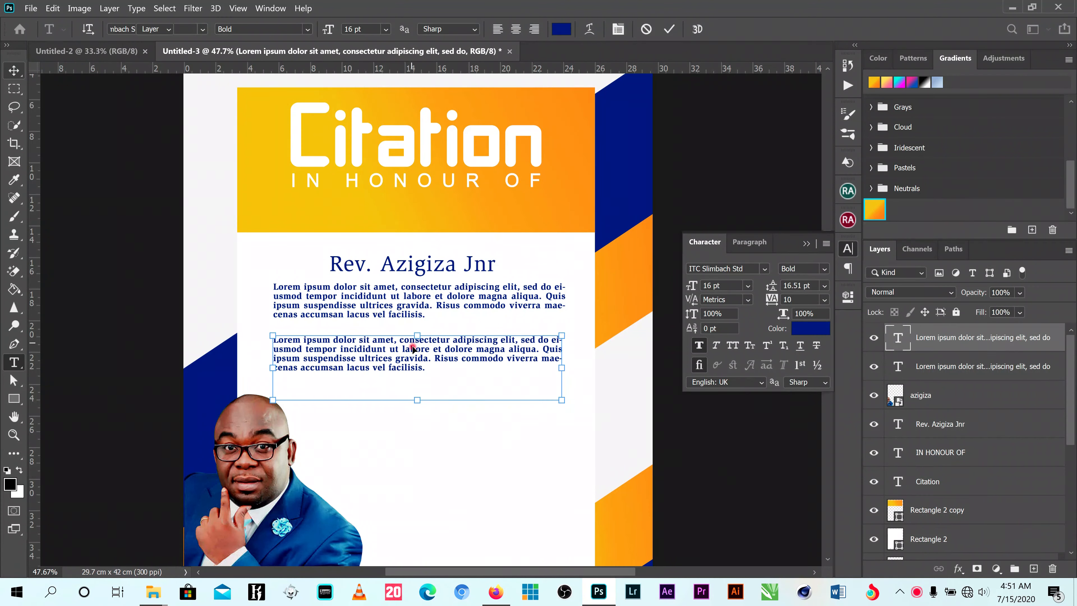
{"action": "mouse_move", "coordinate": [416, 348]}
{"action": "left_mouse_down"}
{"action": "mouse_move", "coordinate": [418, 318]}
{"action": "mouse_move", "coordinate": [417, 346]}
{"action": "left_mouse_up"}
- Set the second Lorem ipsum paragraph to the Book font style
{"action": "left_click", "coordinate": [821, 270]}
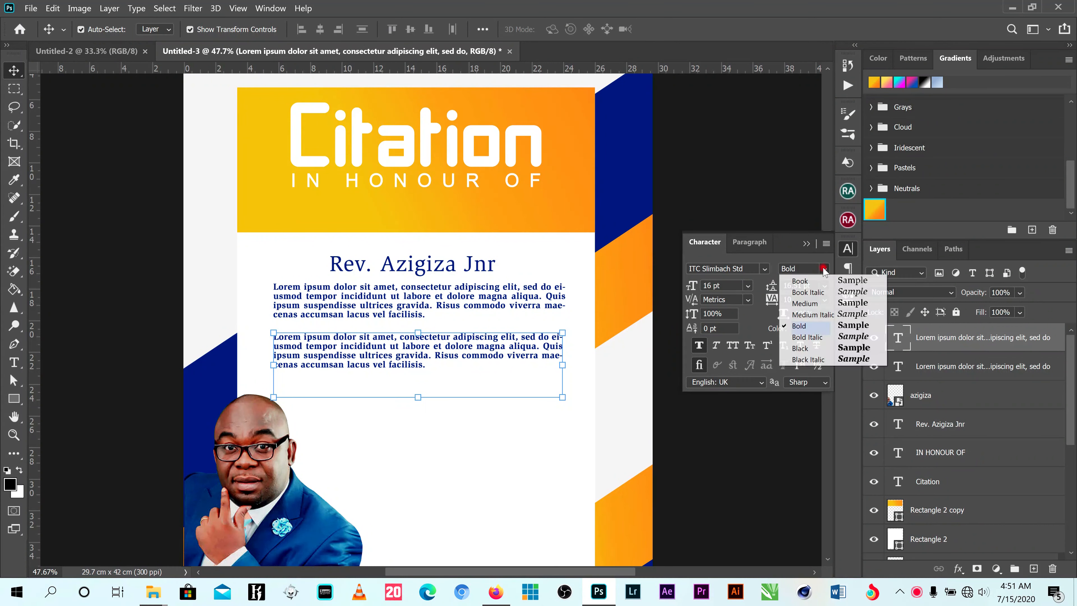
{"action": "left_click", "coordinate": [841, 282]}
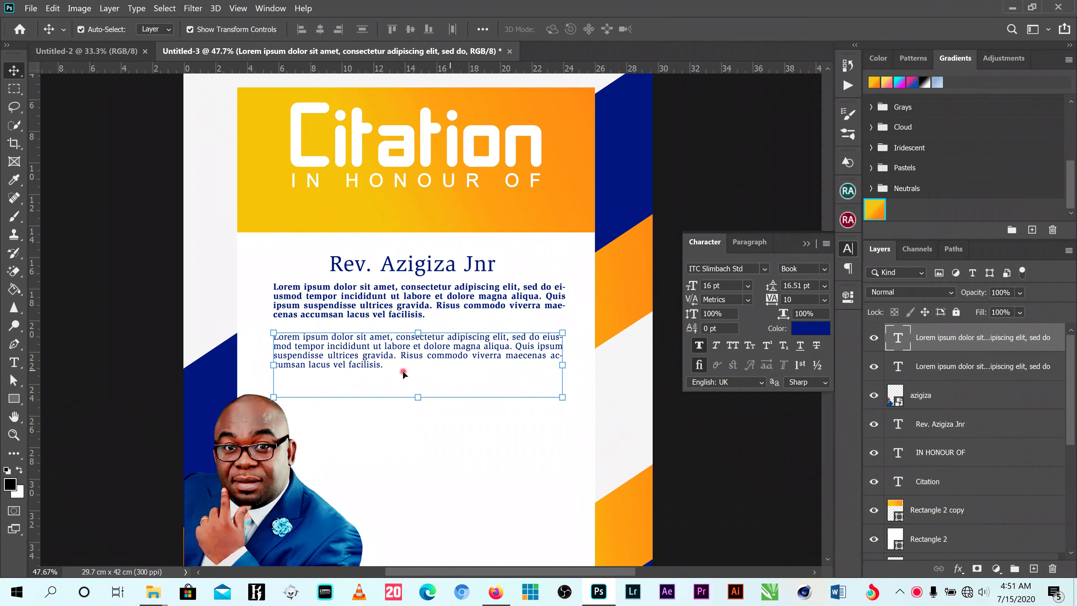
{"action": "left_click", "coordinate": [420, 400]}
- Extend the second text box down to about 6.98 cm high and paste a copy of its paragraph below the original
{"action": "left_click", "coordinate": [15, 365]}
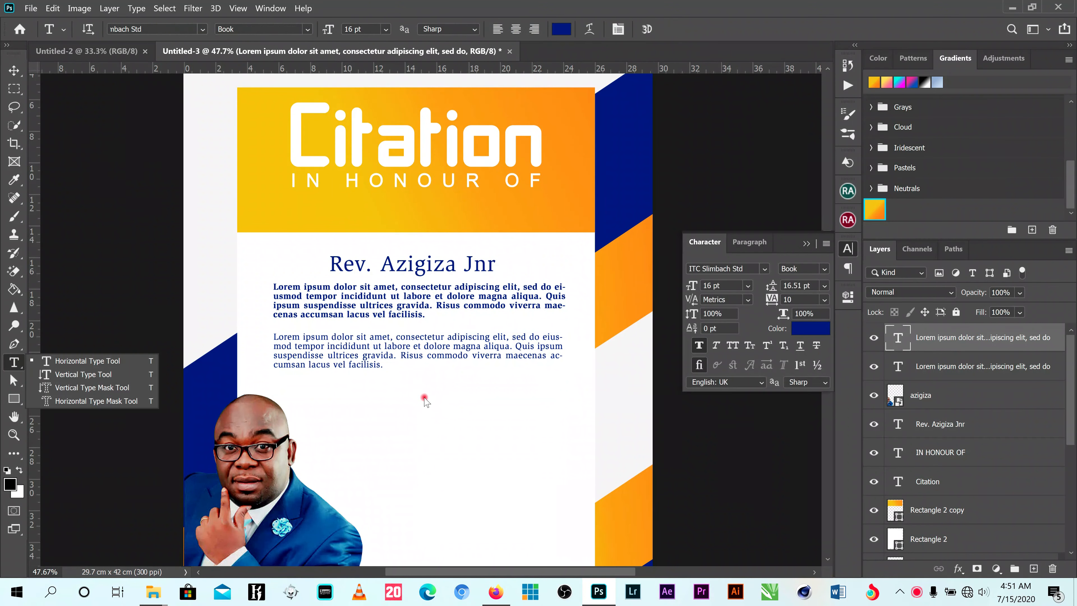
{"action": "left_click", "coordinate": [390, 347]}
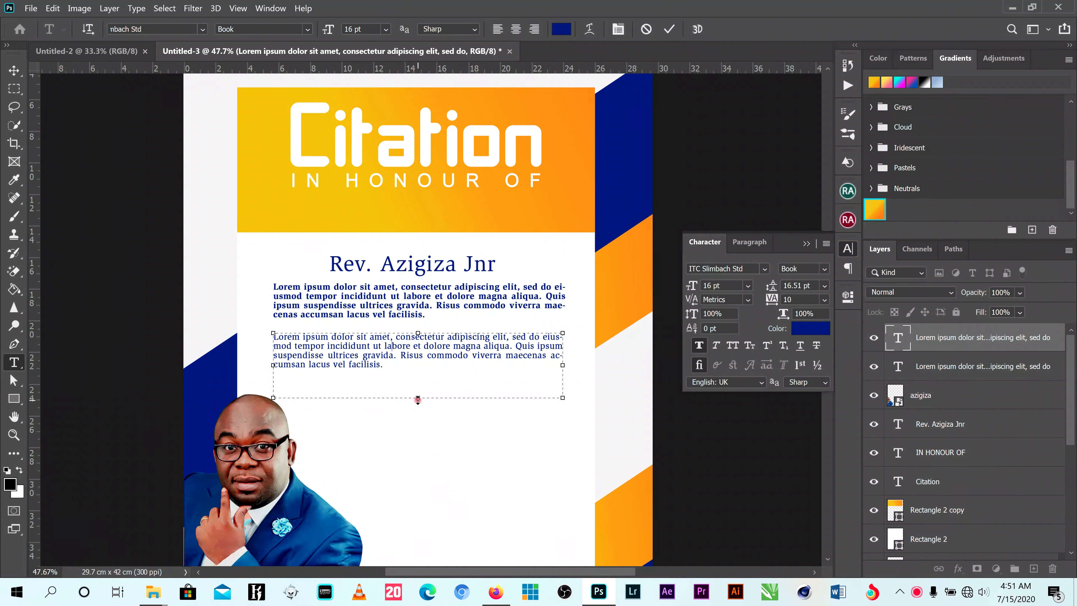
{"action": "left_click_drag", "start_coordinate": [416, 398], "coordinate": [418, 447]}
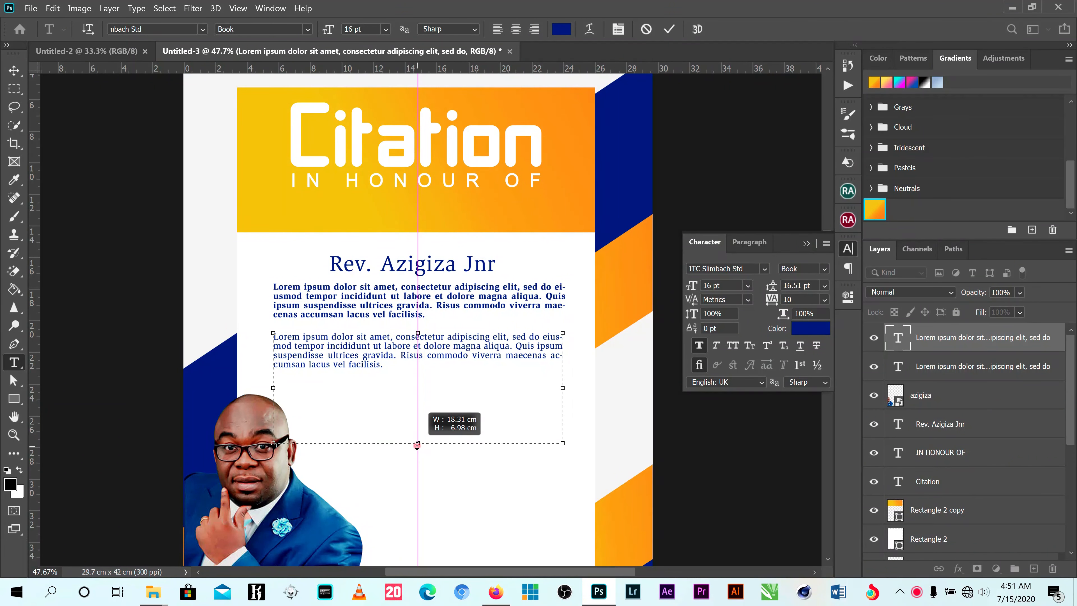
{"action": "left_click_drag", "start_coordinate": [382, 365], "coordinate": [251, 328]}
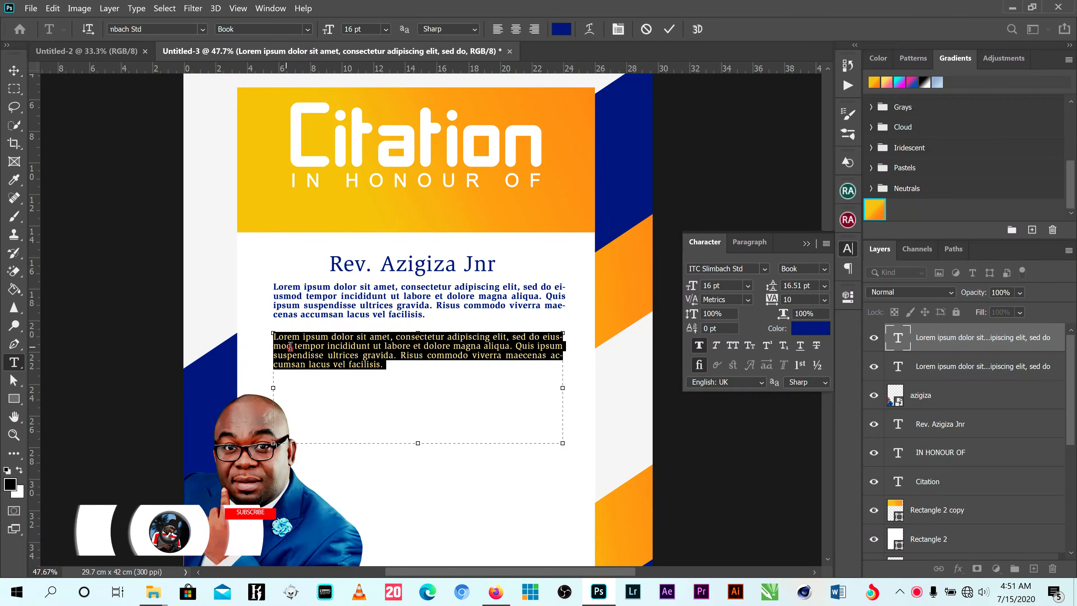
{"action": "left_click", "coordinate": [394, 369]}
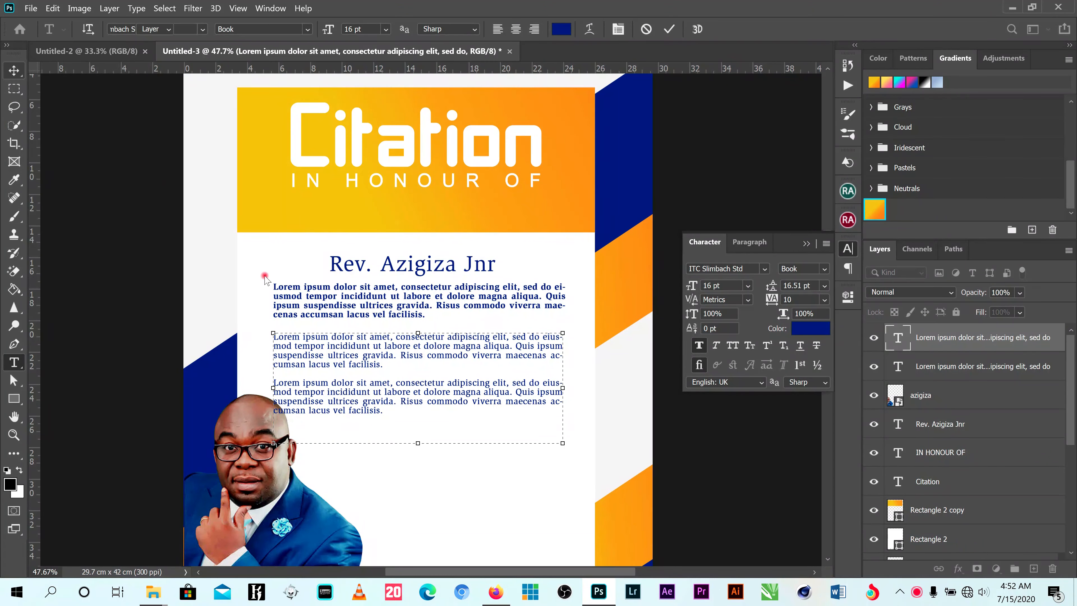
- Move the two-paragraph text box slightly up and right beneath the bold paragraph, and shorten its empty lower part
{"action": "left_click_drag", "start_coordinate": [309, 339], "coordinate": [320, 344]}
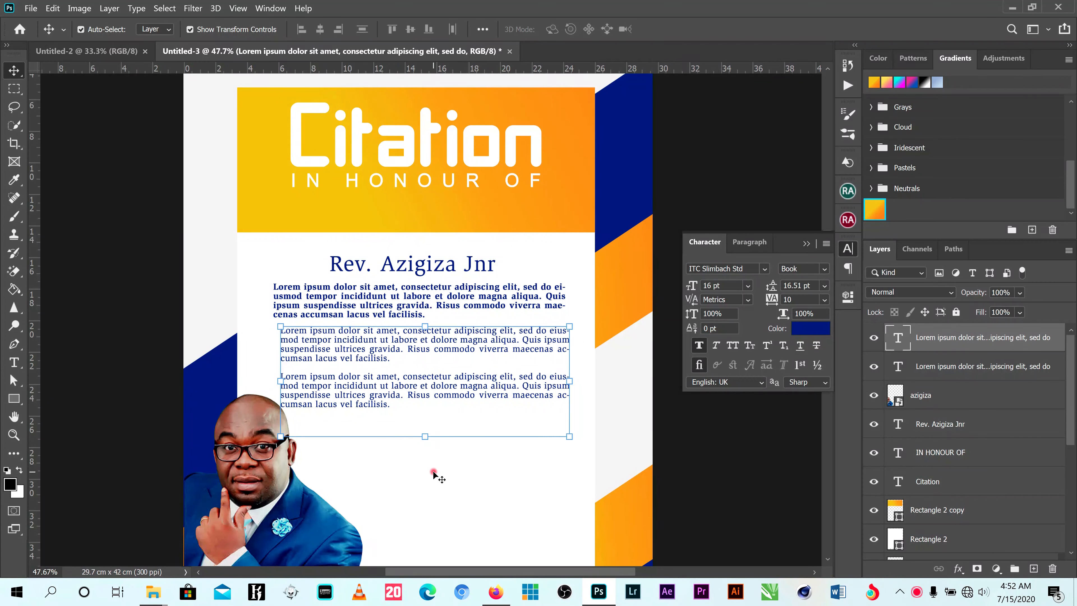
{"action": "left_click", "coordinate": [14, 363]}
{"action": "left_click", "coordinate": [412, 395]}
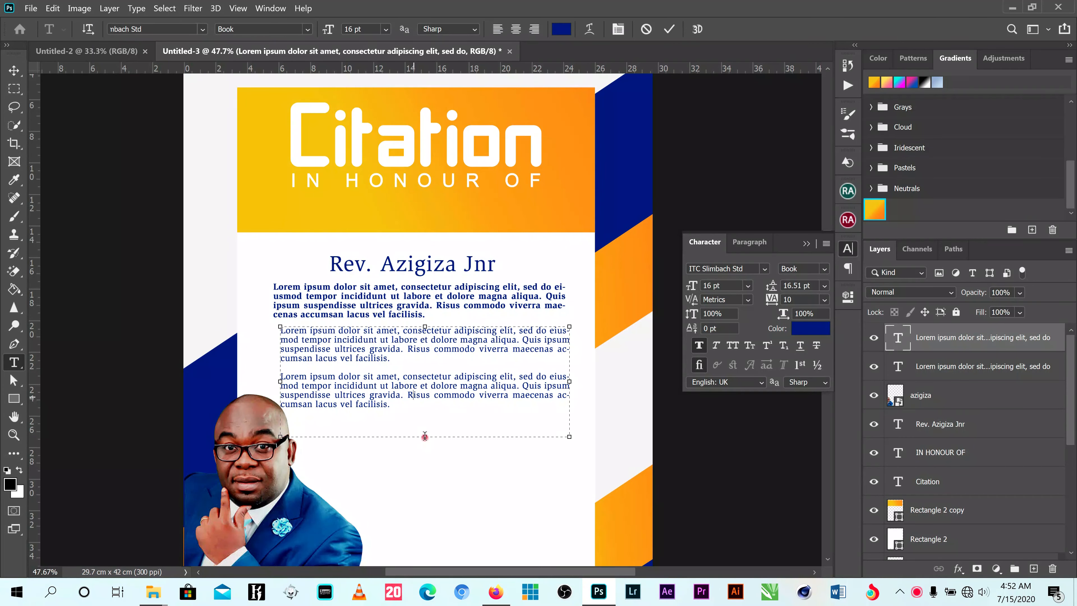
{"action": "left_click_drag", "start_coordinate": [424, 436], "coordinate": [425, 416]}
{"action": "left_click", "coordinate": [669, 29]}
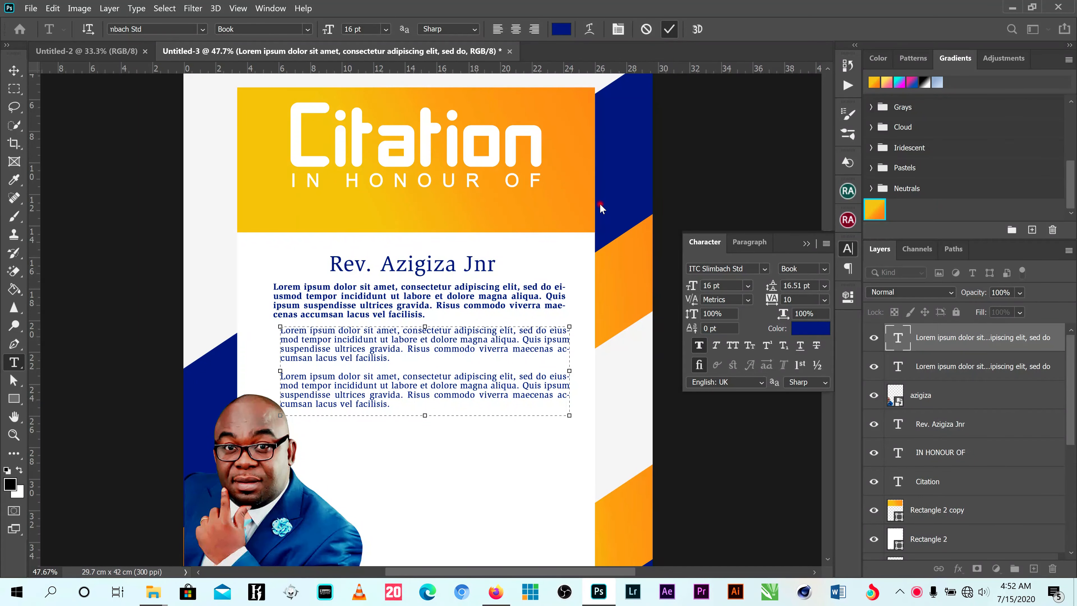
- Duplicate the two-paragraph text box and place the copy directly below it, beside the portrait
{"action": "key", "text": "v"}
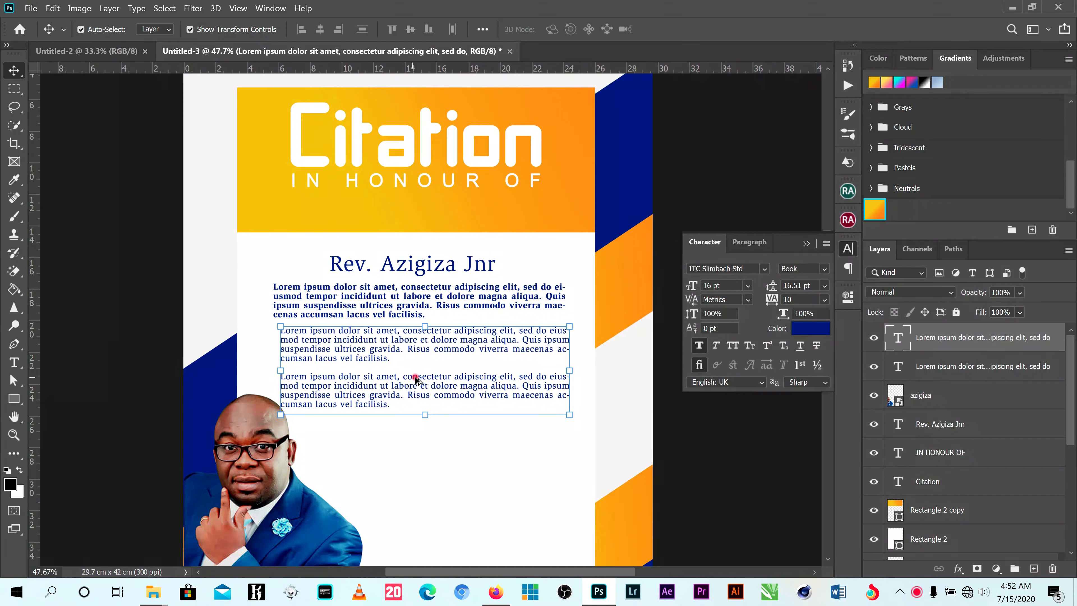
{"action": "left_click_drag", "start_coordinate": [417, 380], "coordinate": [440, 464]}
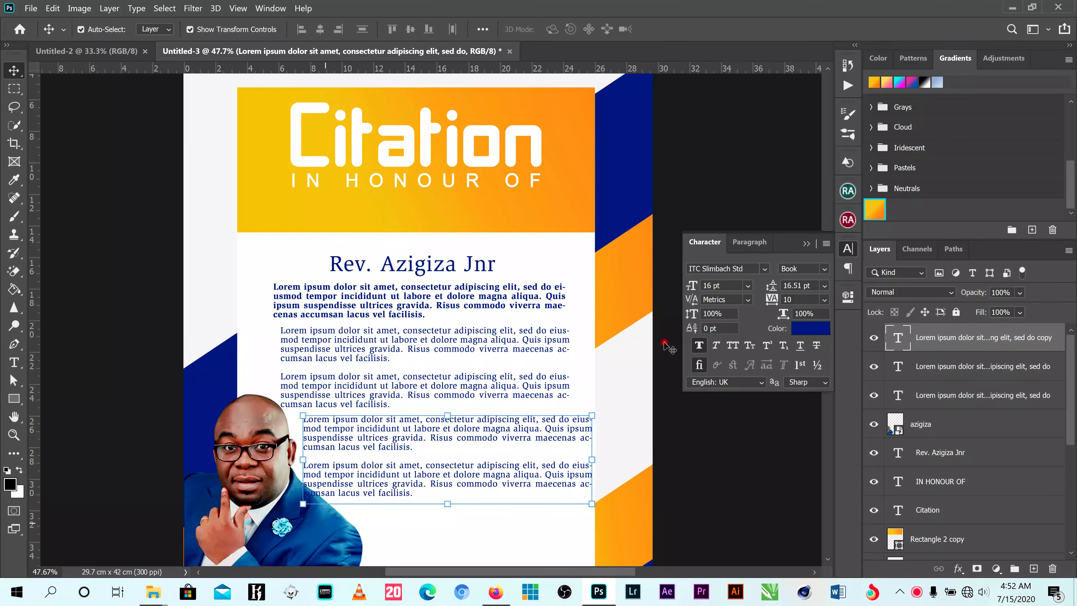
{"action": "left_click", "coordinate": [807, 244]}
- Narrow the duplicated text box so its right edge lines up with the paragraphs above
{"action": "scroll", "coordinate": [825, 322], "scroll_direction": "down", "scroll_amount": 5}
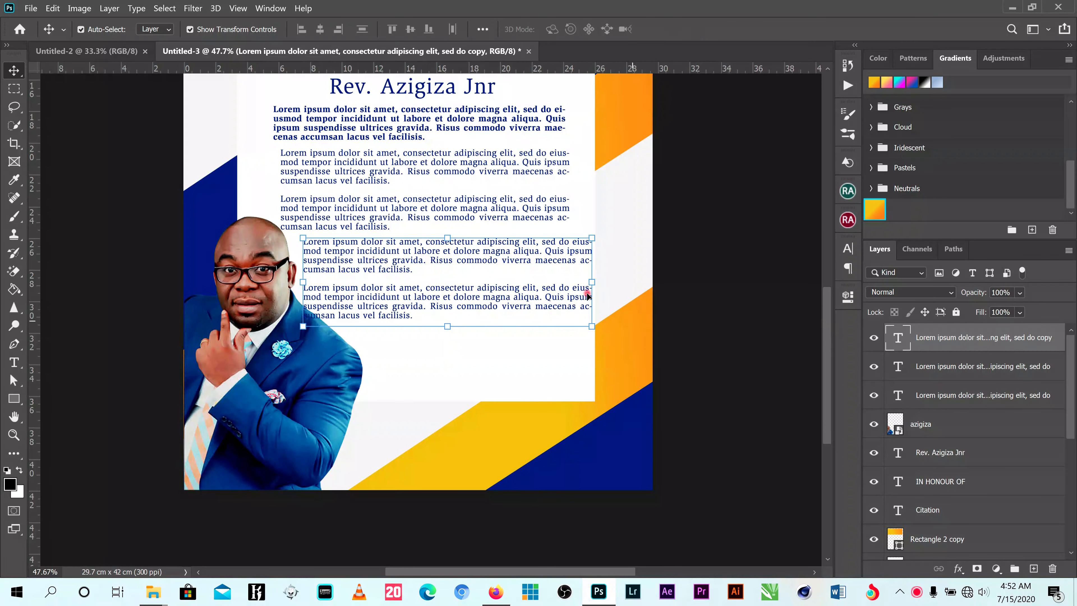
{"action": "left_click", "coordinate": [14, 362]}
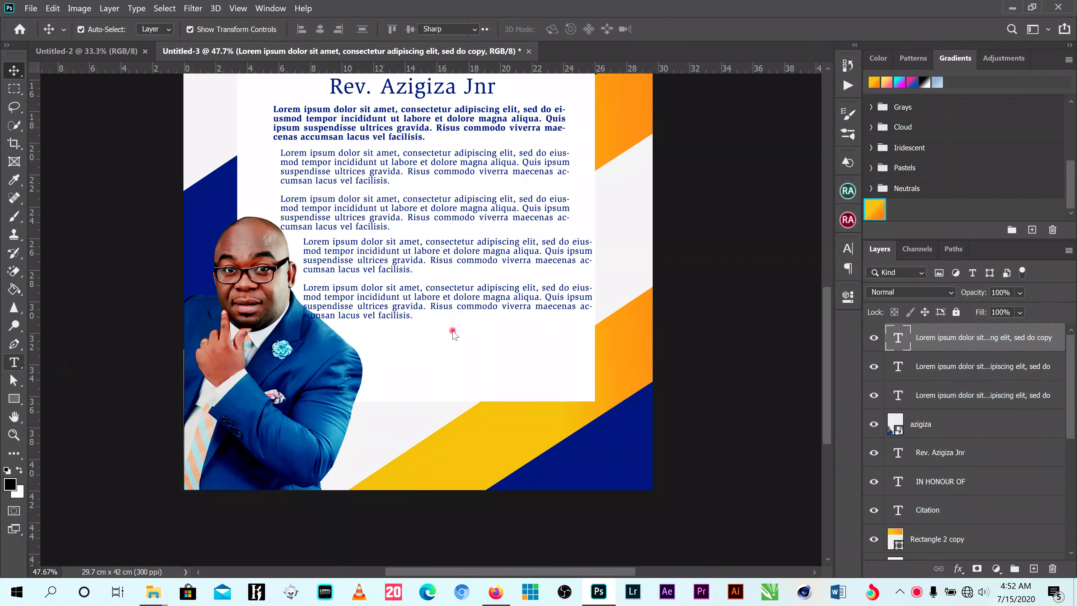
{"action": "left_click", "coordinate": [466, 297]}
{"action": "left_click_drag", "start_coordinate": [592, 281], "coordinate": [572, 283]}
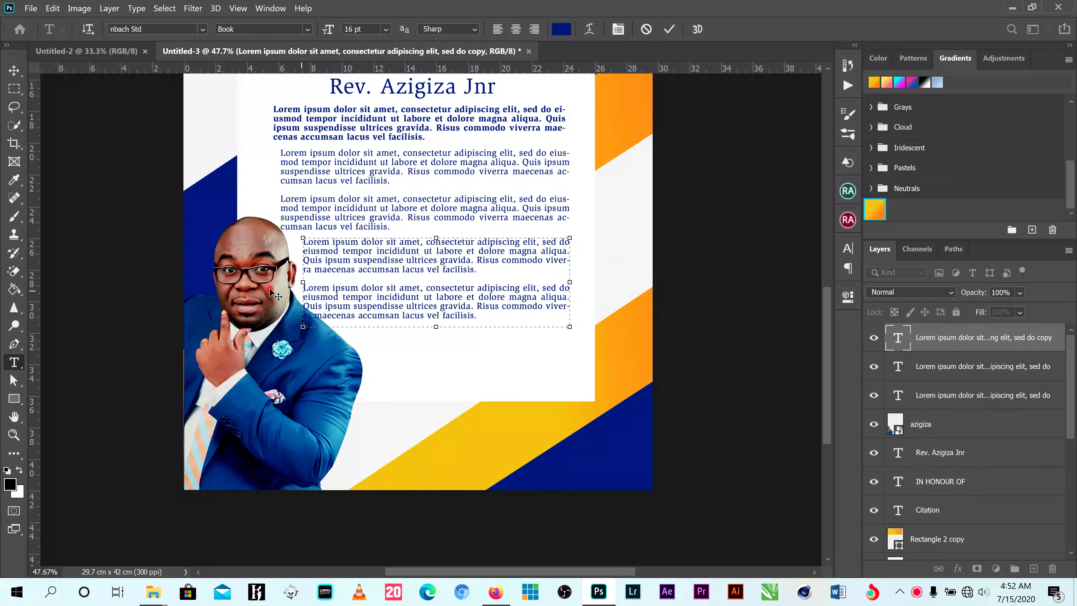
{"action": "left_click", "coordinate": [14, 71]}
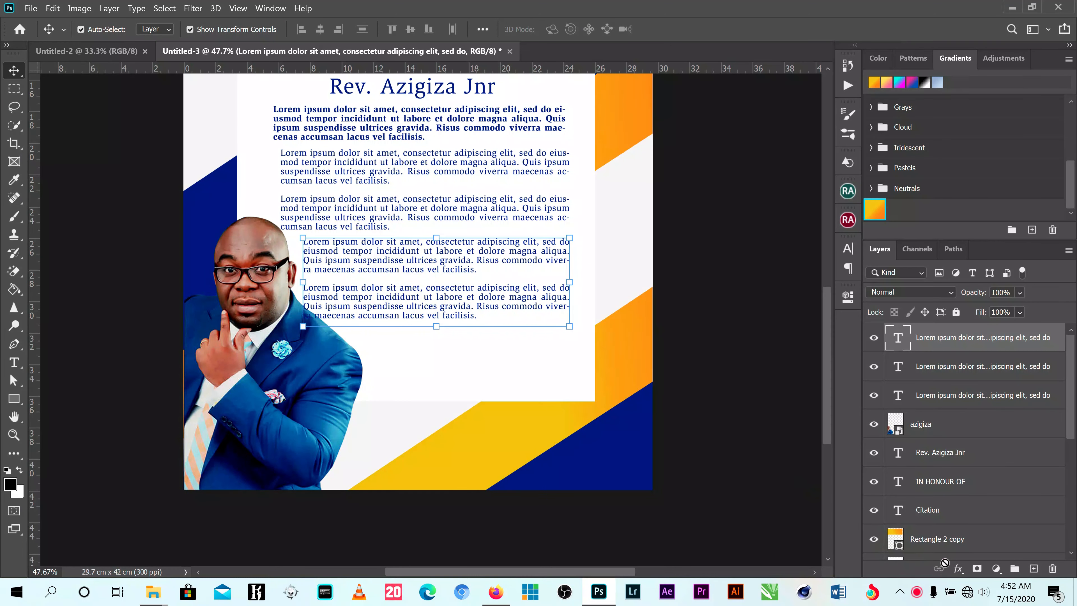
- Give the duplicated text block a white outside stroke of 8 px
{"action": "left_click", "coordinate": [959, 569]}
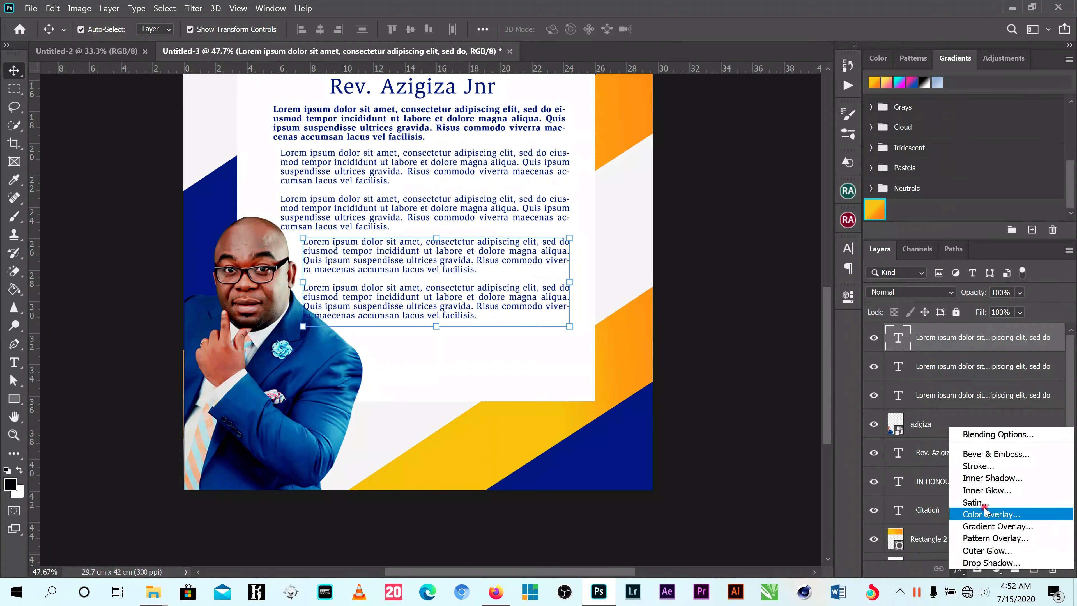
{"action": "left_click", "coordinate": [987, 467]}
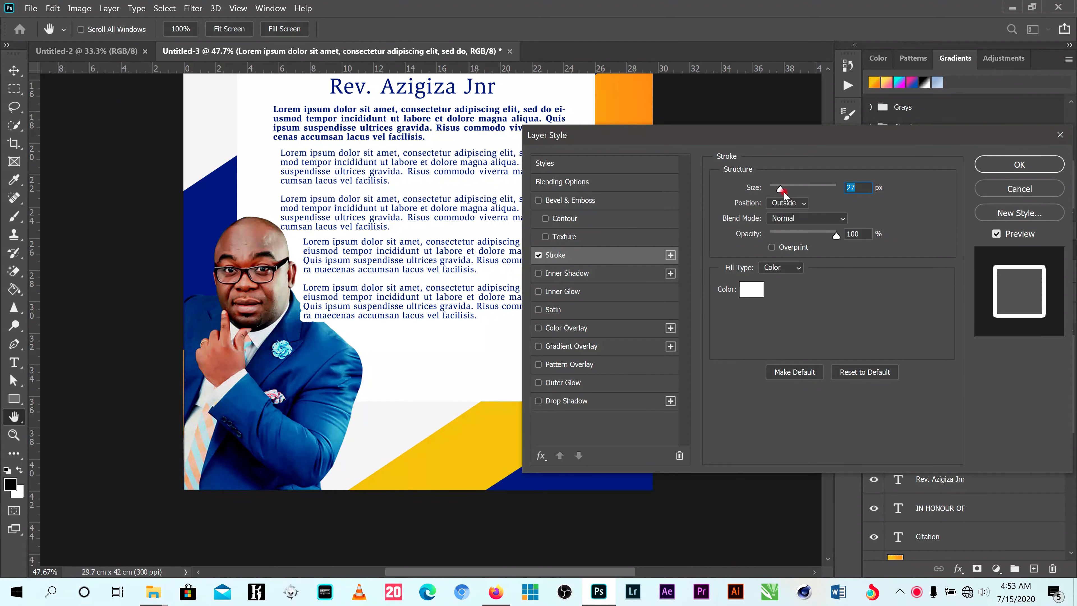
{"action": "left_click_drag", "start_coordinate": [784, 194], "coordinate": [775, 193]}
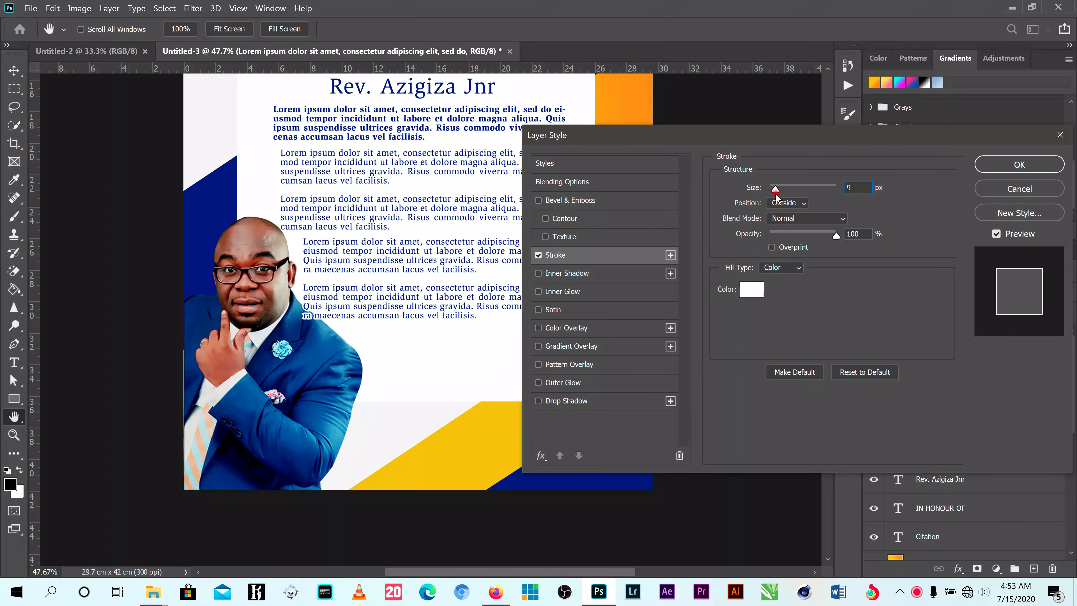
{"action": "left_click", "coordinate": [1019, 164]}
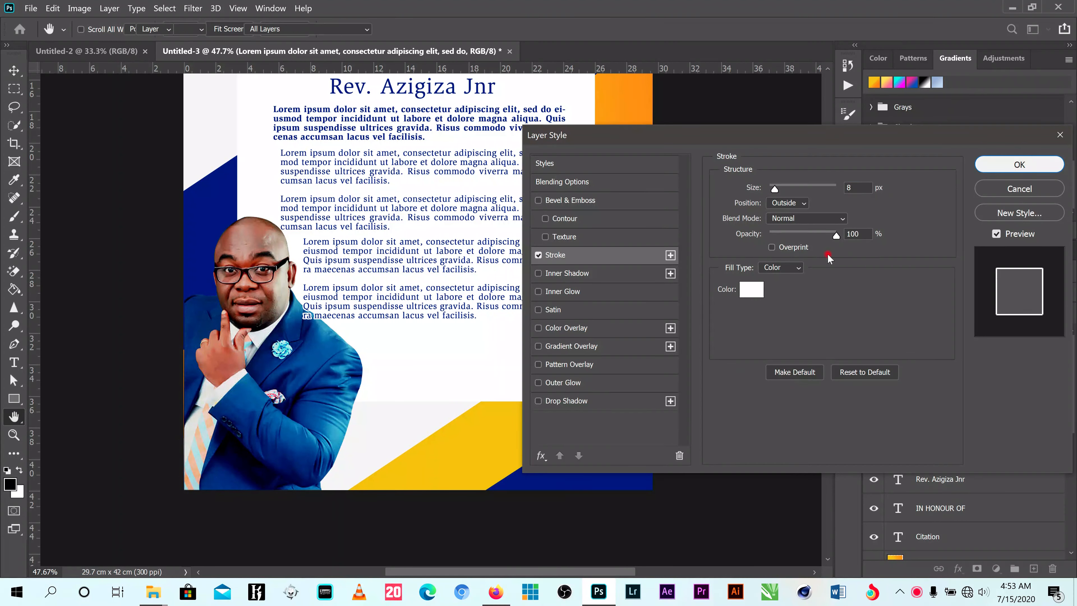
- Add the closing line "God bless you richly" near the bottom of the white panel
{"action": "scroll", "coordinate": [355, 327], "scroll_direction": "down", "scroll_amount": 1}
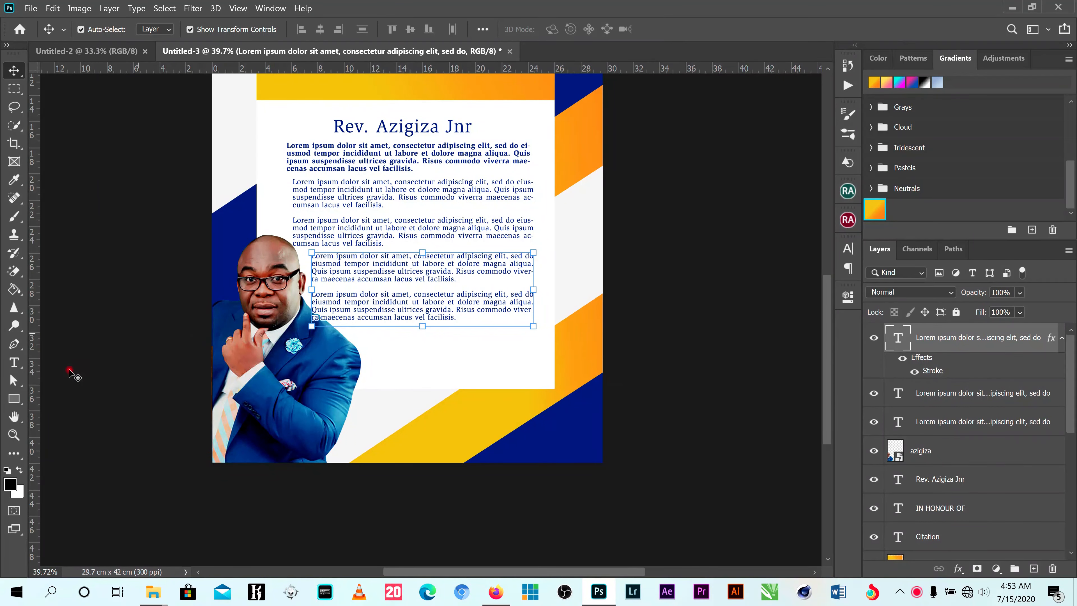
{"action": "left_click", "coordinate": [14, 361]}
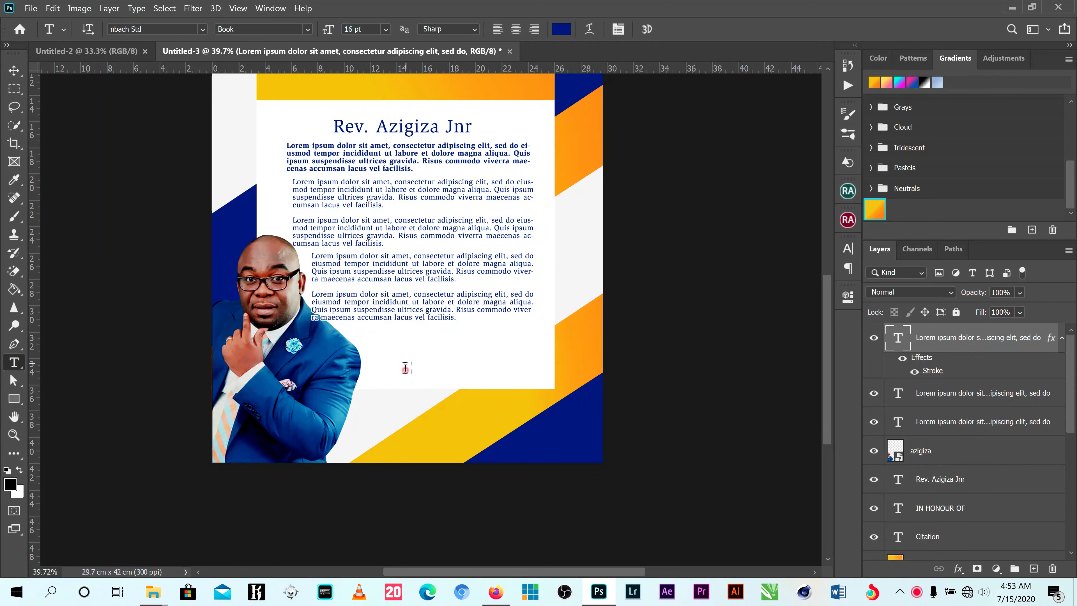
{"action": "left_click", "coordinate": [460, 378]}
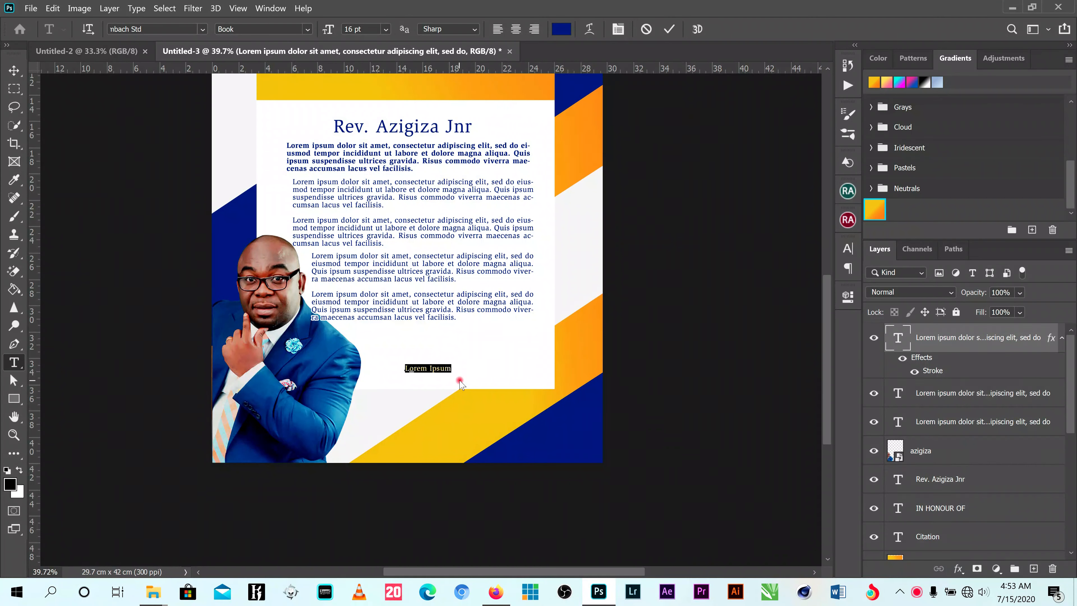
{"action": "type", "text": "Co"}
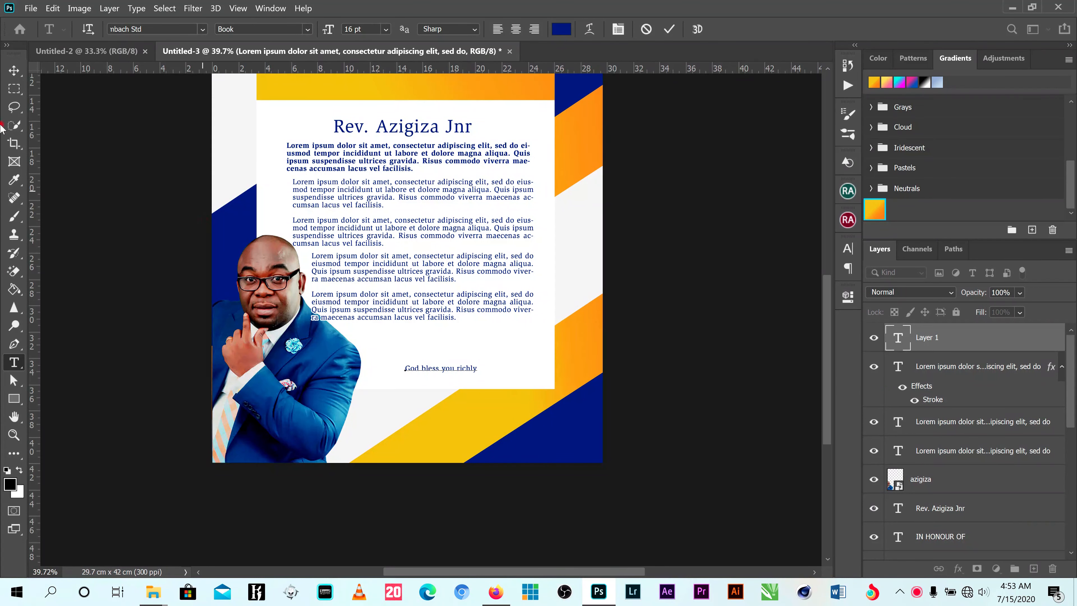
- Move the closing line up beneath the last paragraph's right side and scale it to 120.42%
{"action": "left_click", "coordinate": [14, 71]}
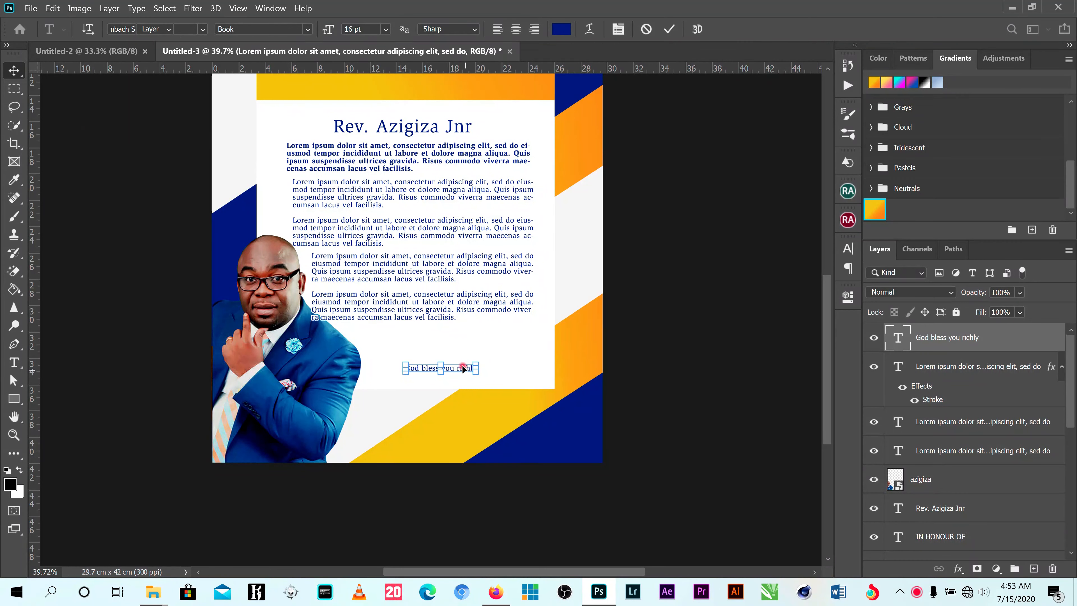
{"action": "left_click_drag", "start_coordinate": [463, 368], "coordinate": [525, 347]}
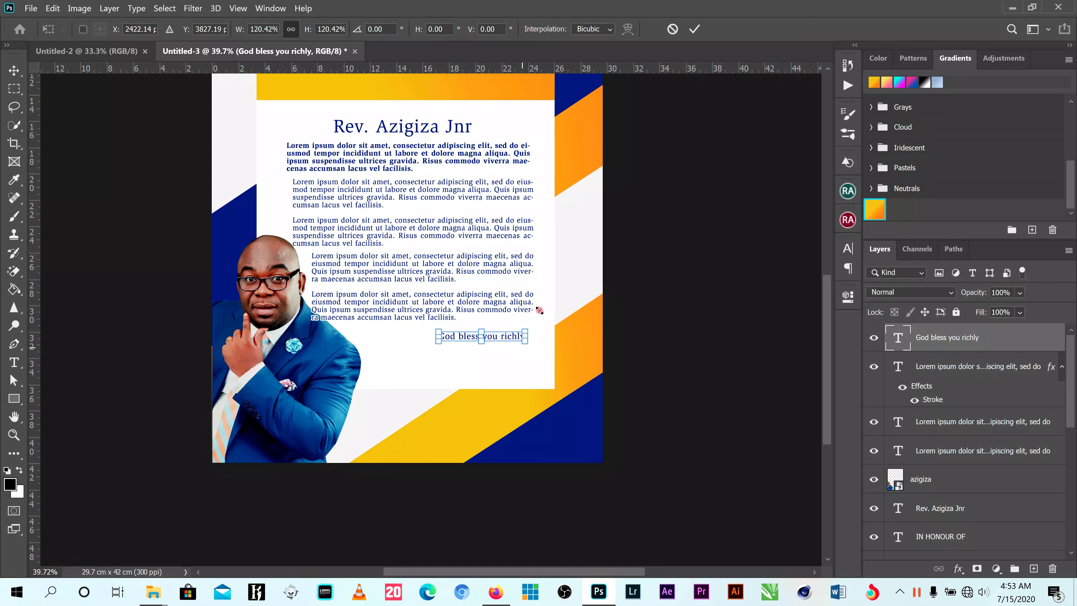
{"action": "left_click", "coordinate": [694, 30]}
- Set the "God bless you richly" line to the Bold font style and deselect it
{"action": "left_click", "coordinate": [848, 250]}
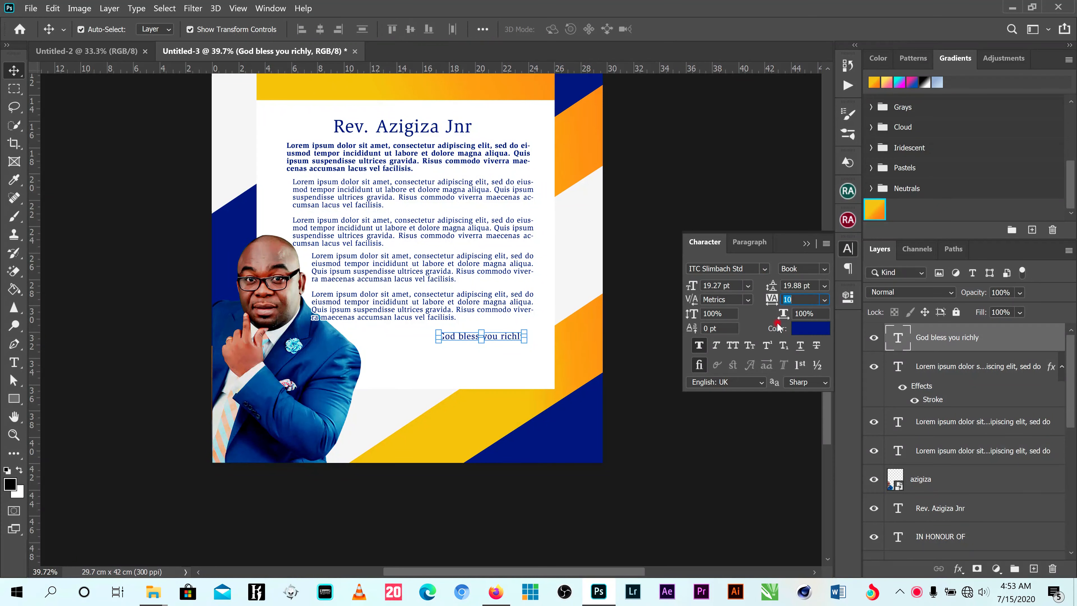
{"action": "left_click", "coordinate": [734, 346]}
{"action": "left_click", "coordinate": [714, 350]}
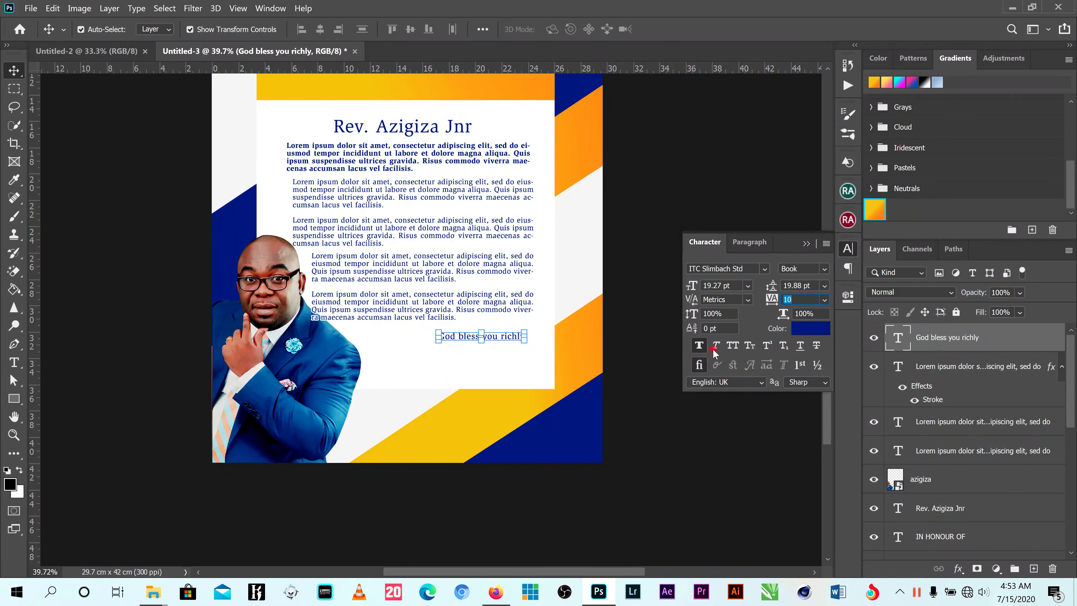
{"action": "left_click", "coordinate": [823, 270]}
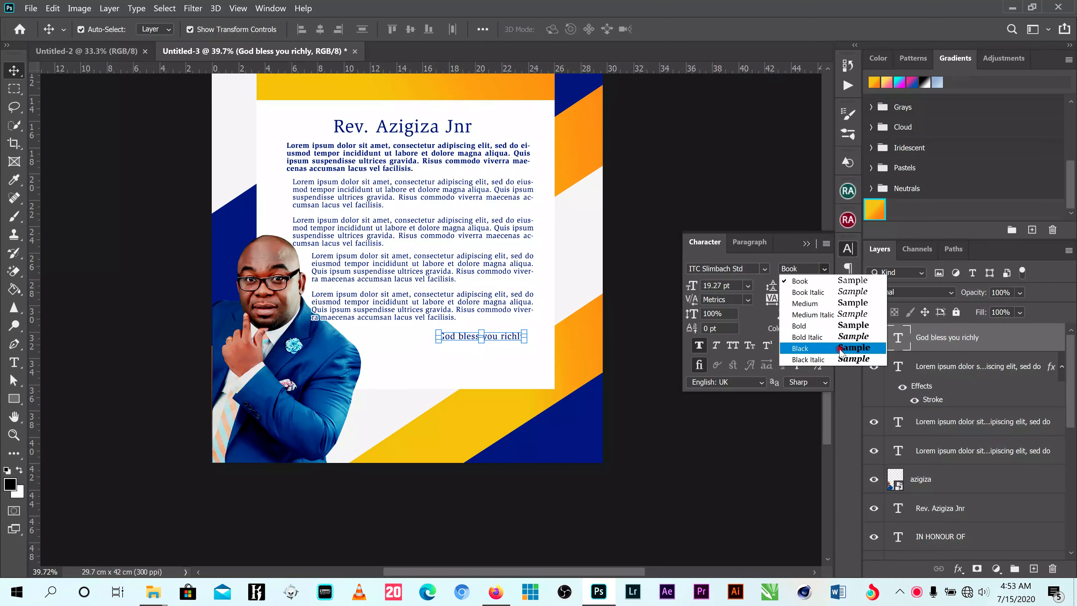
{"action": "left_click", "coordinate": [842, 326]}
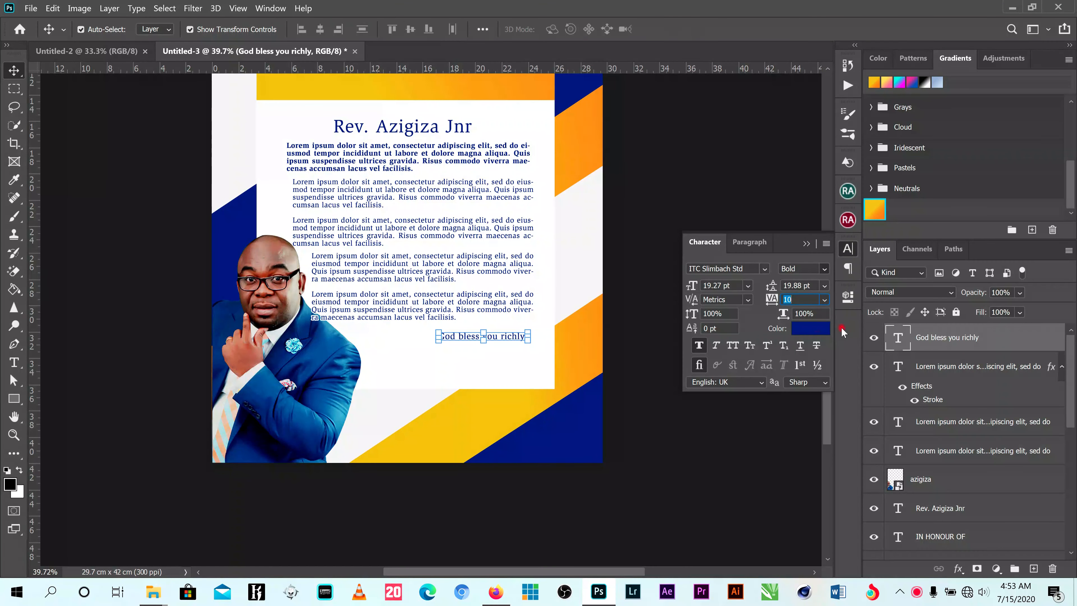
{"action": "left_click", "coordinate": [625, 323]}
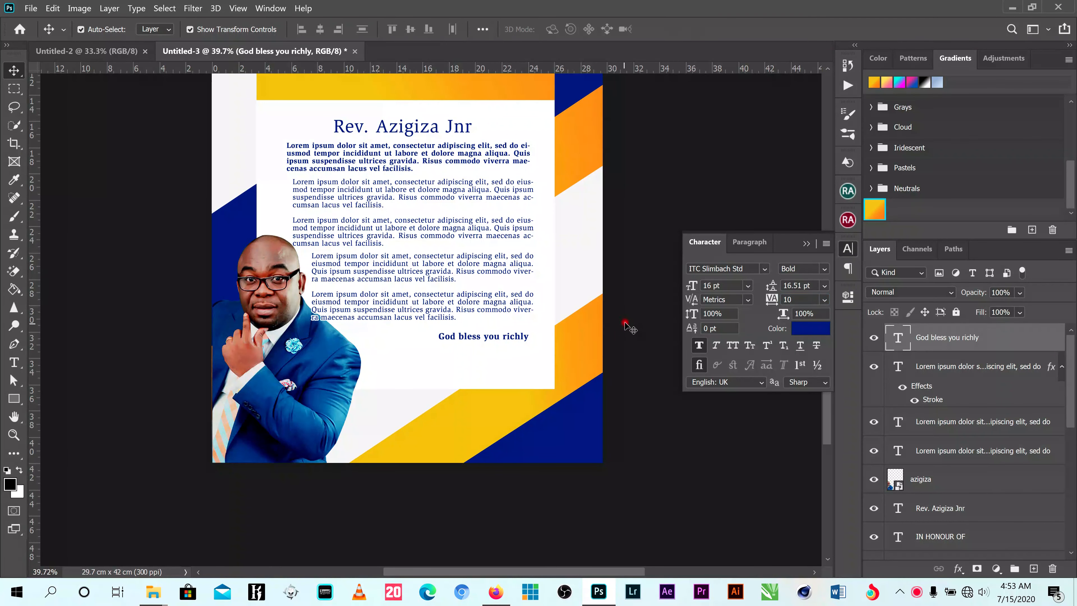
- Lower the opacity of the bold first paragraph to 88% and deselect it
{"action": "left_click", "coordinate": [626, 323]}
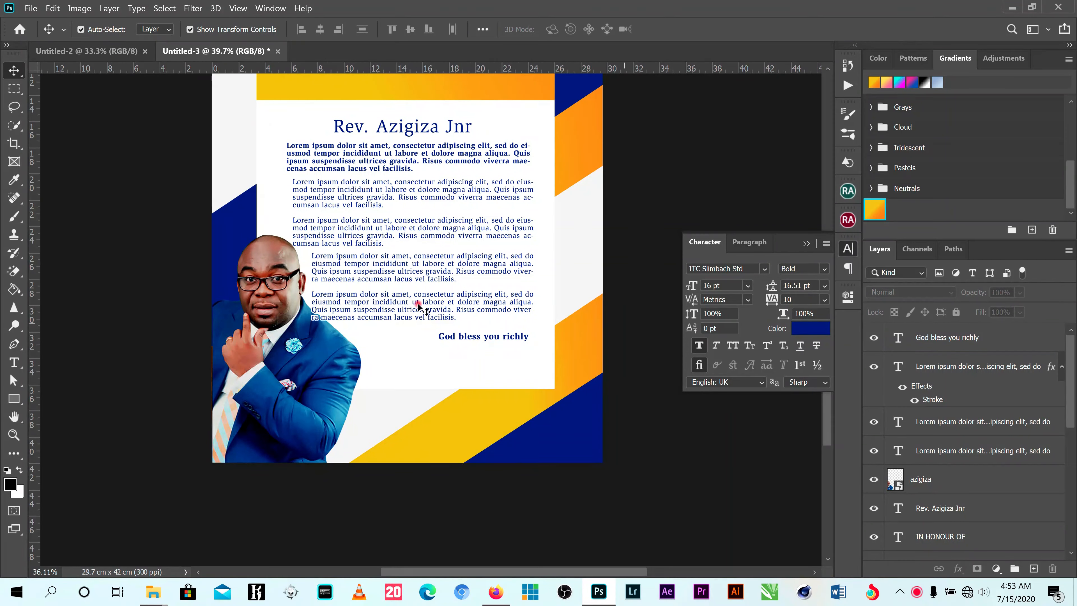
{"action": "scroll", "coordinate": [418, 307], "scroll_direction": "down", "scroll_amount": 3}
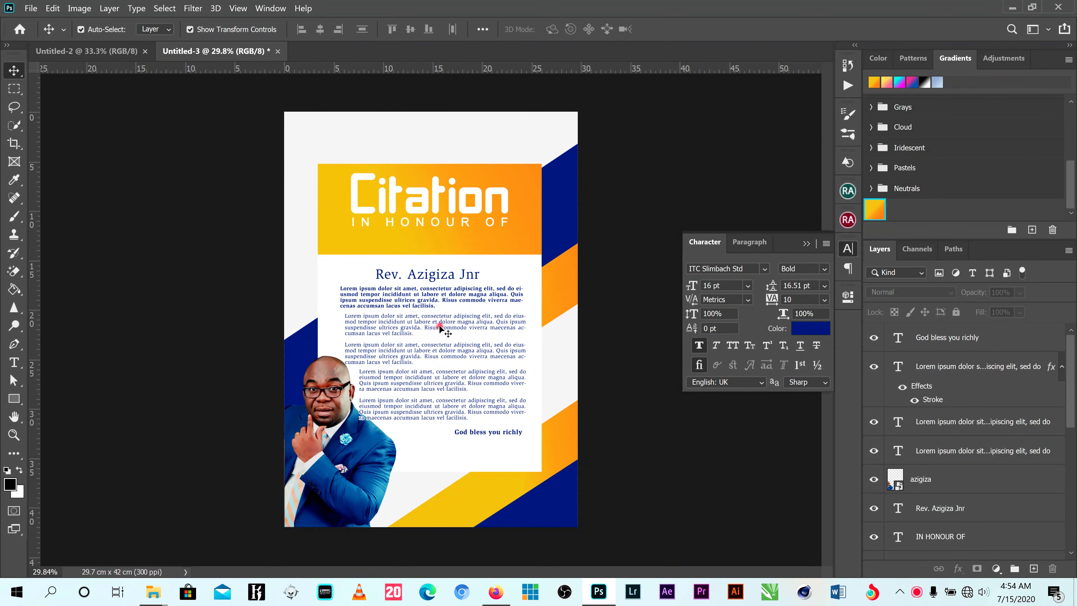
{"action": "scroll", "coordinate": [458, 294], "scroll_direction": "up", "scroll_amount": 3}
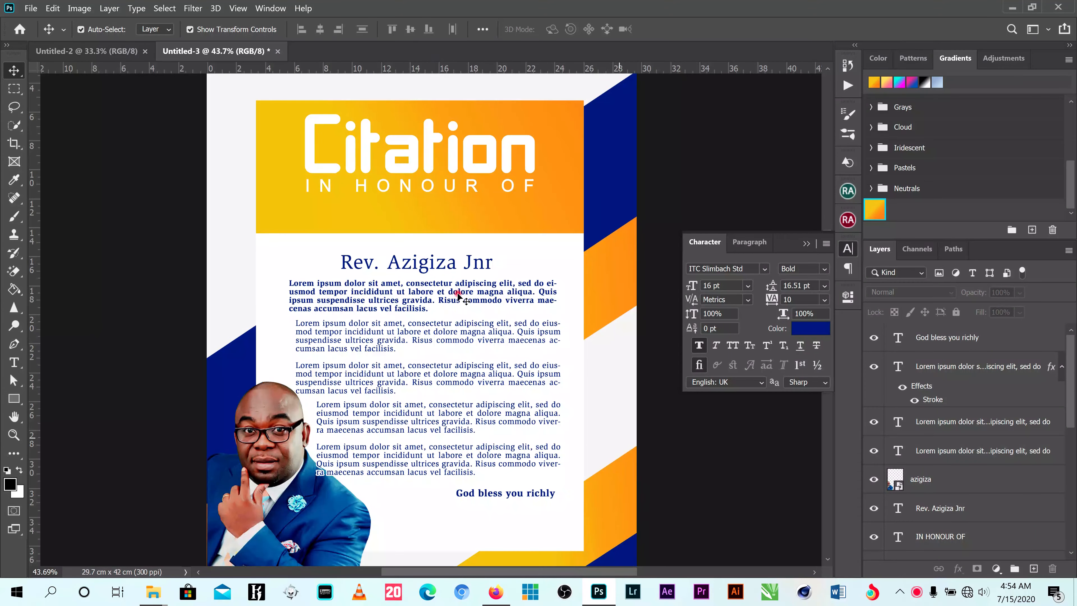
{"action": "left_click", "coordinate": [458, 293]}
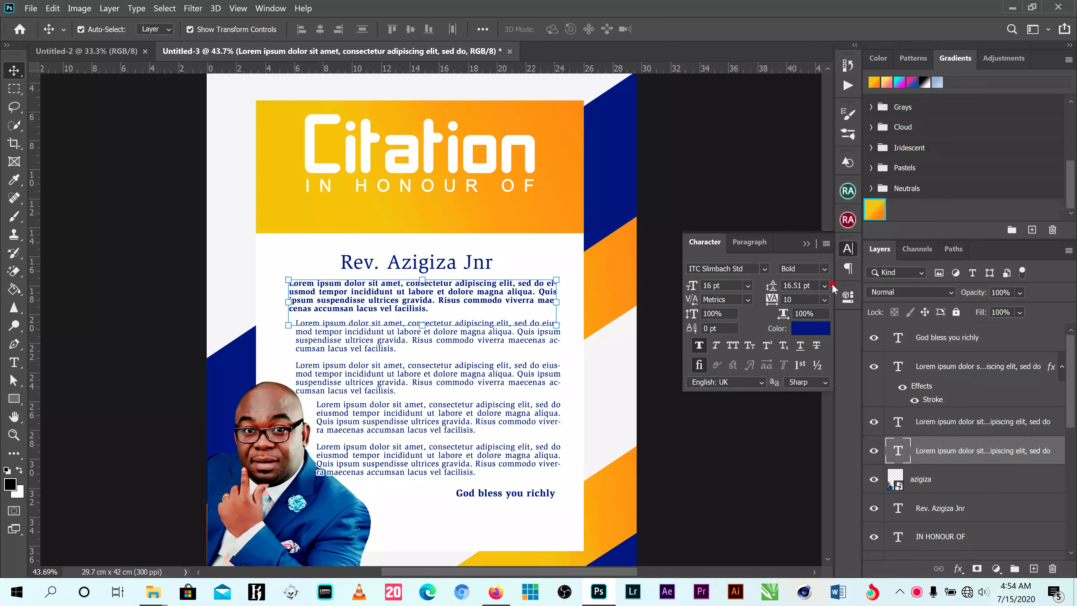
{"action": "left_click", "coordinate": [1020, 294]}
{"action": "left_click_drag", "start_coordinate": [1066, 313], "coordinate": [1056, 314]}
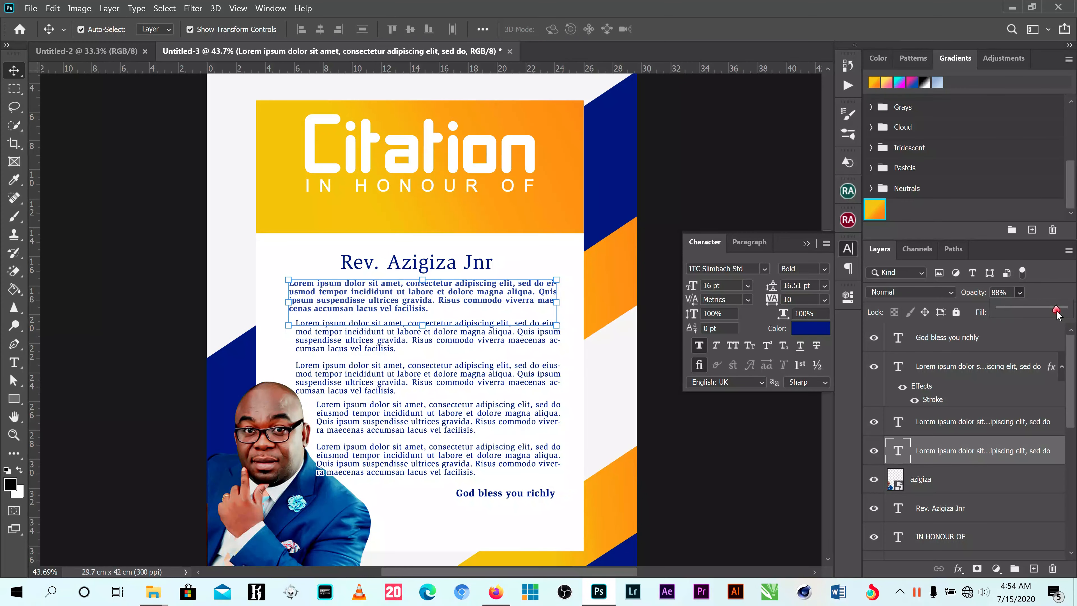
{"action": "left_click", "coordinate": [666, 216]}
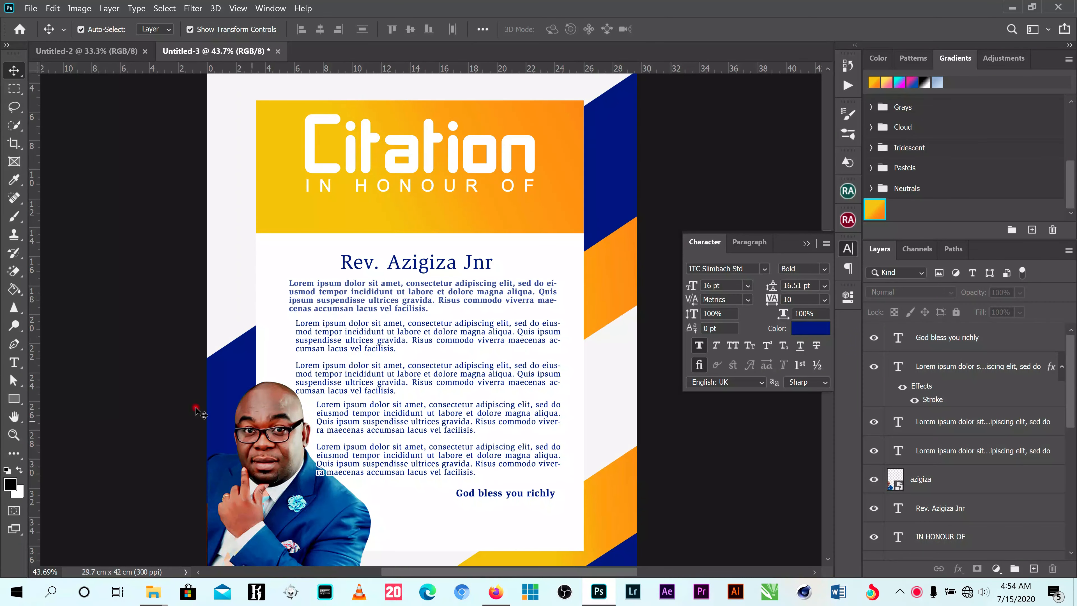
- Place flower-corner-vector-2-3.png from the citation folder, scaled to 3.04%, just beneath the end of the closing line
{"action": "left_click", "coordinate": [1012, 6]}
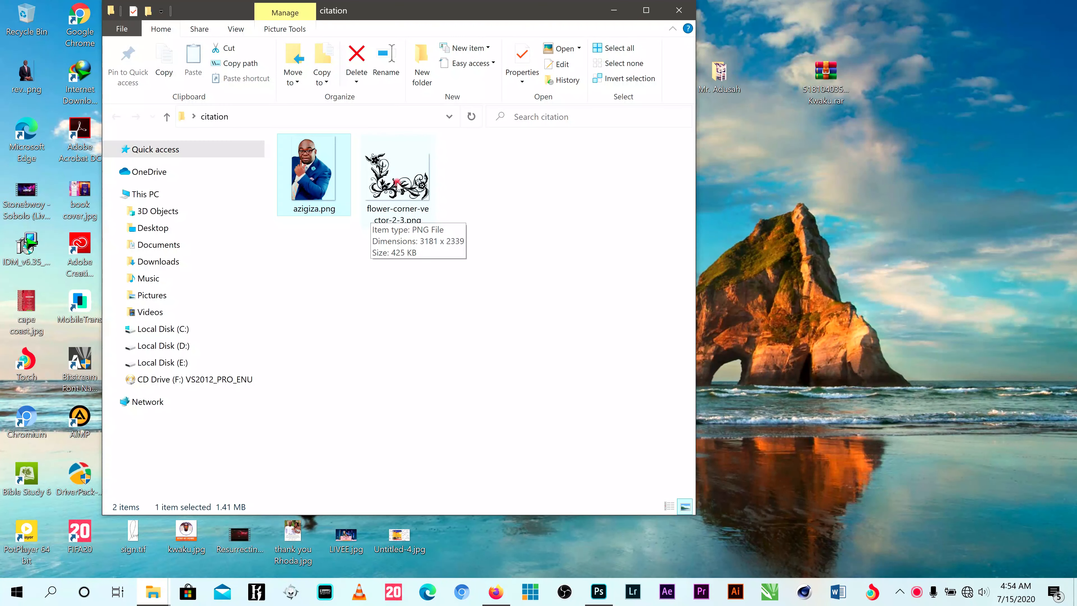
{"action": "left_click_drag", "start_coordinate": [396, 182], "coordinate": [538, 381]}
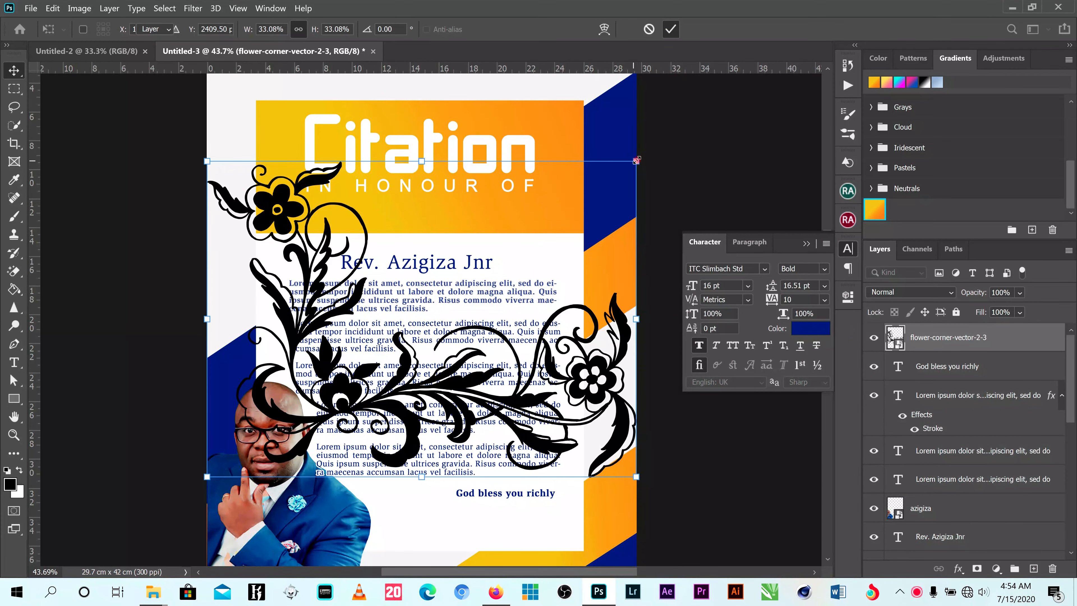
{"action": "left_click_drag", "start_coordinate": [636, 162], "coordinate": [508, 520]}
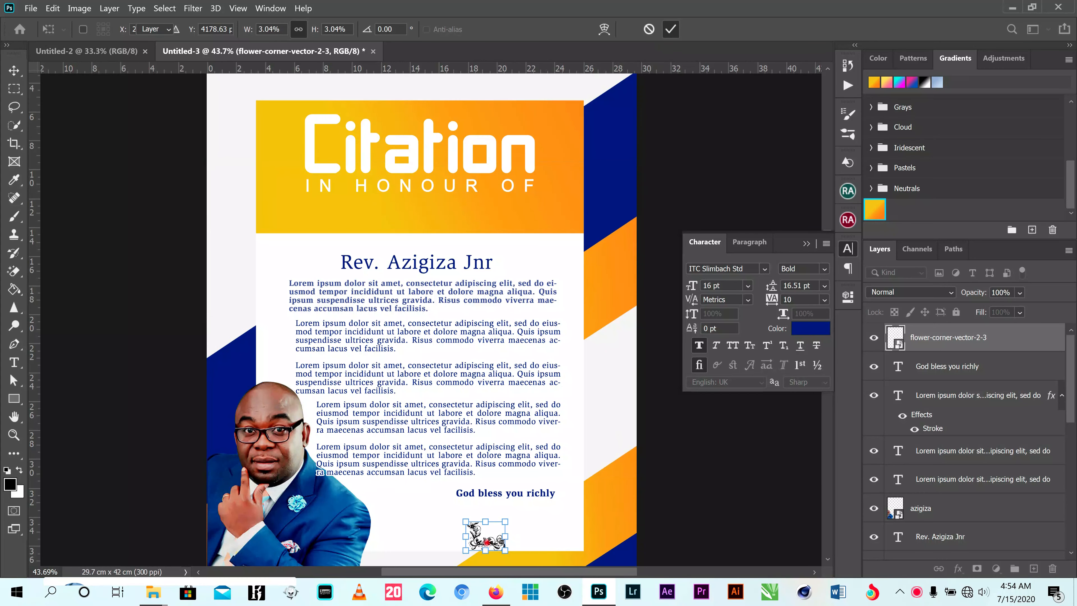
{"action": "key", "text": "Return"}
{"action": "left_click_drag", "start_coordinate": [500, 535], "coordinate": [538, 519]}
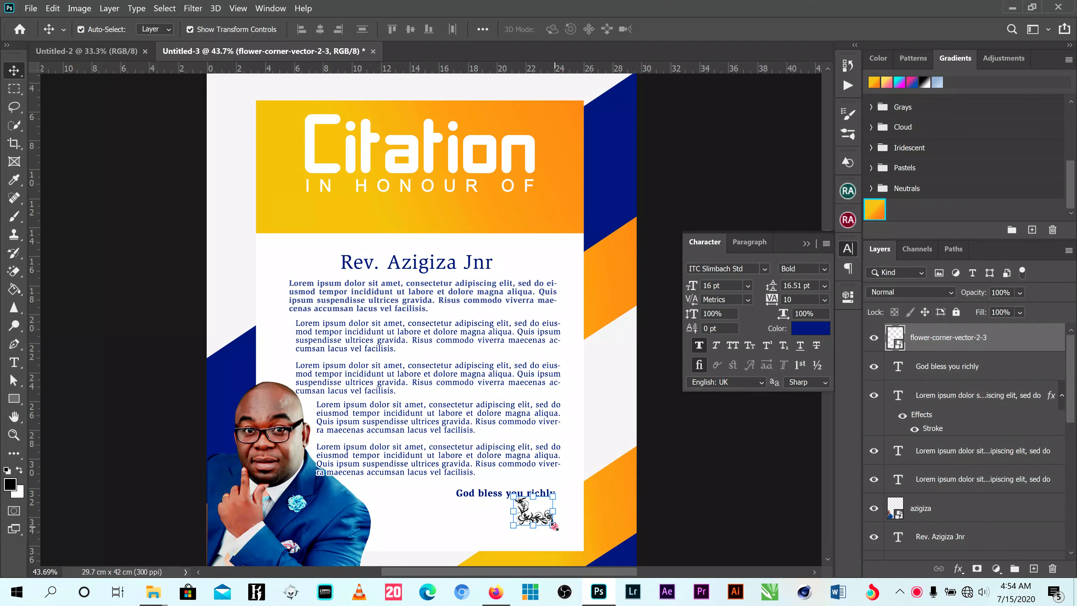
- Flip the flower ornament horizontally and shift it toward the white panel's lower-right corner
{"action": "key", "text": "ctrl+t"}
{"action": "right_click", "coordinate": [543, 513]}
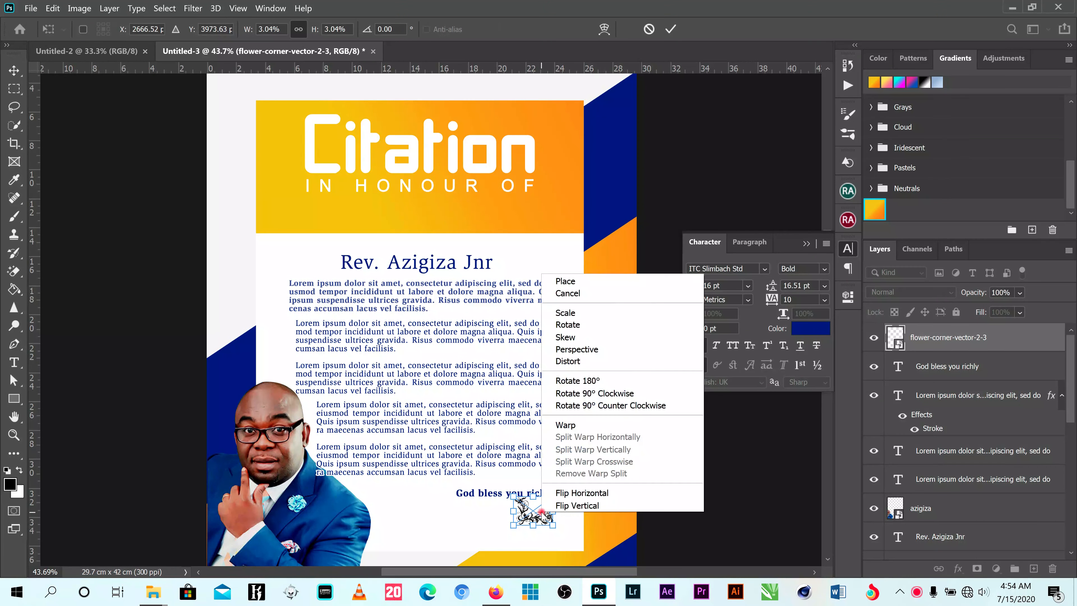
{"action": "left_click", "coordinate": [589, 496]}
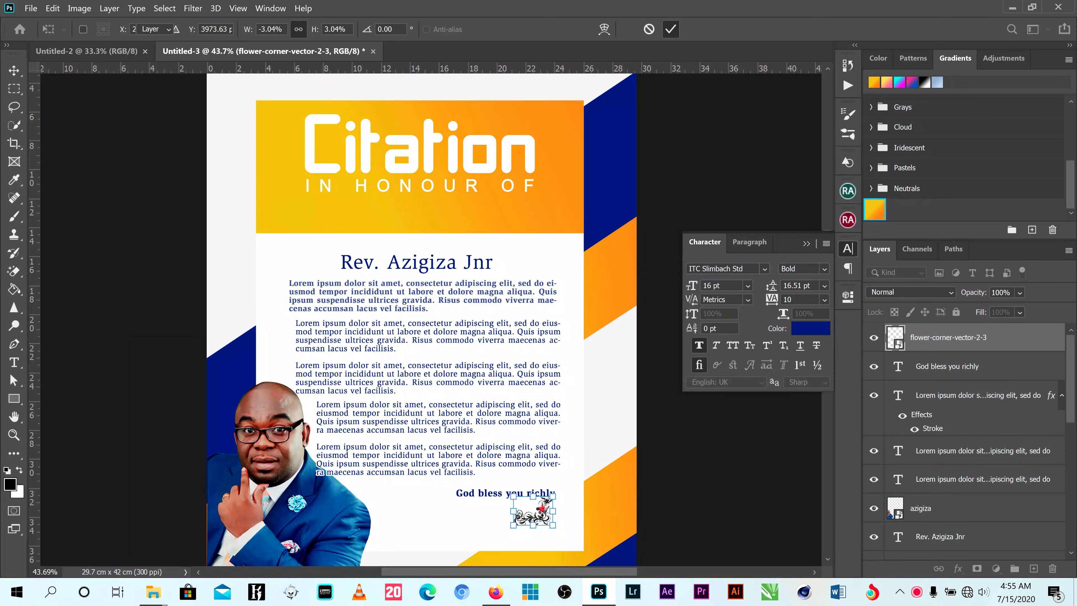
{"action": "key", "text": "Return"}
{"action": "left_click_drag", "start_coordinate": [548, 509], "coordinate": [561, 503]}
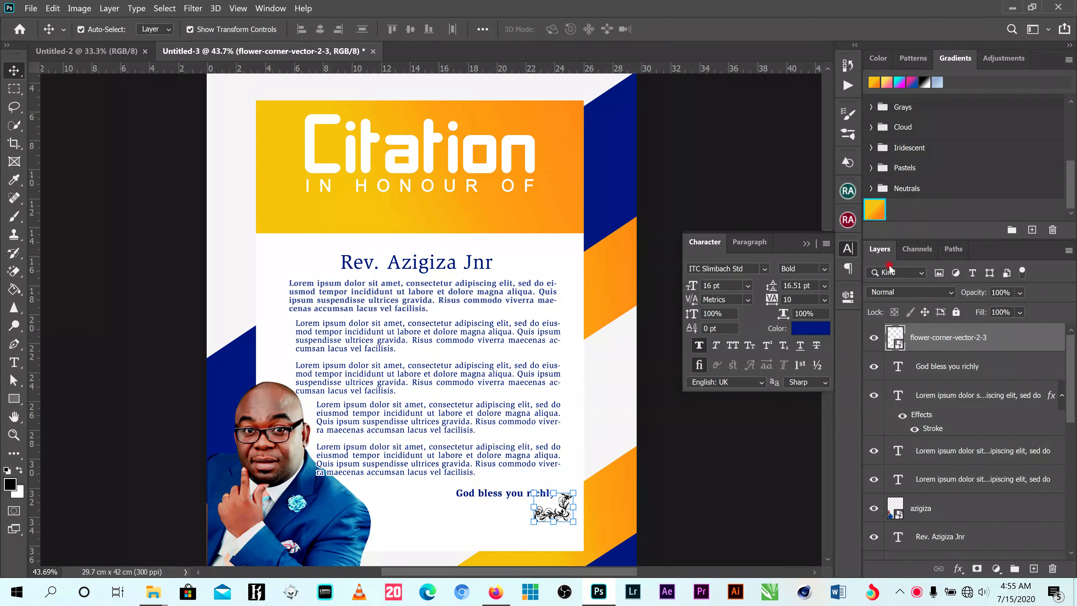
- Give the flower ornament a yellow-to-orange Gradient Overlay in Reflected style and deselect it
{"action": "left_click", "coordinate": [875, 210]}
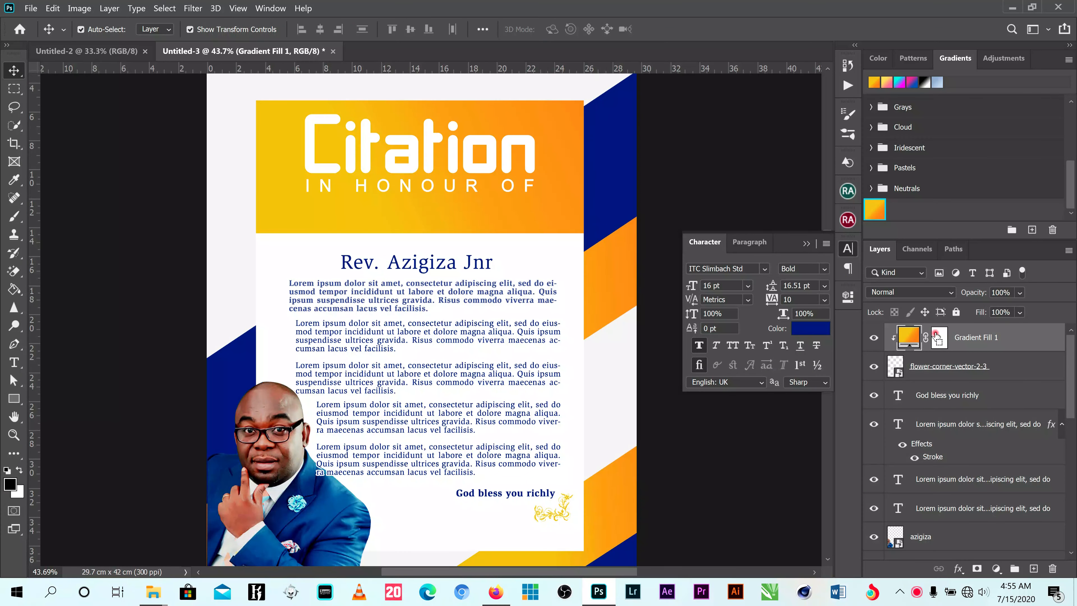
{"action": "key", "text": "ctrl+z"}
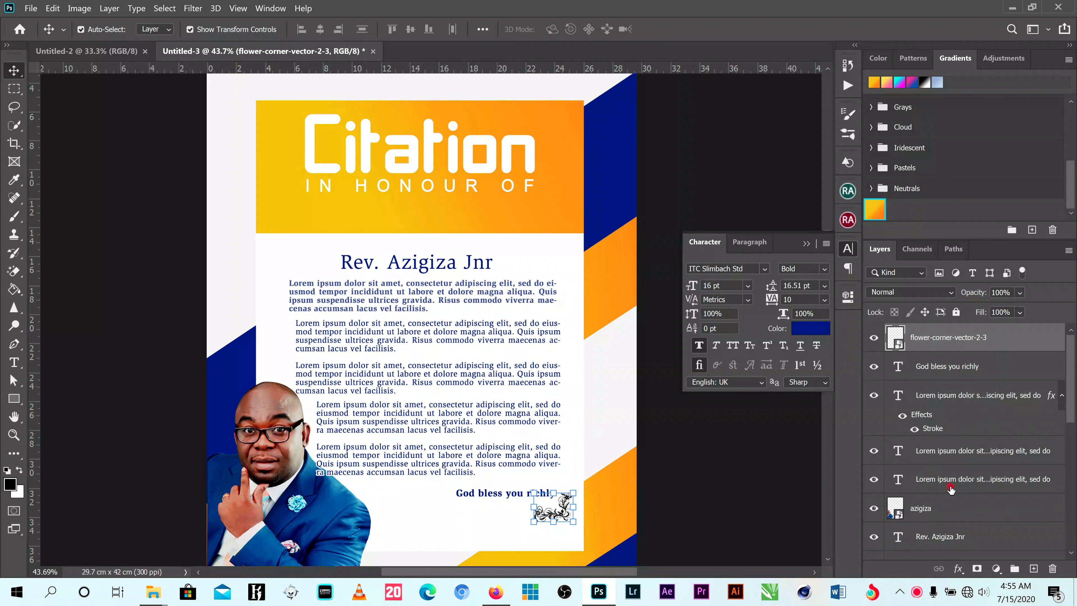
{"action": "left_click", "coordinate": [958, 568]}
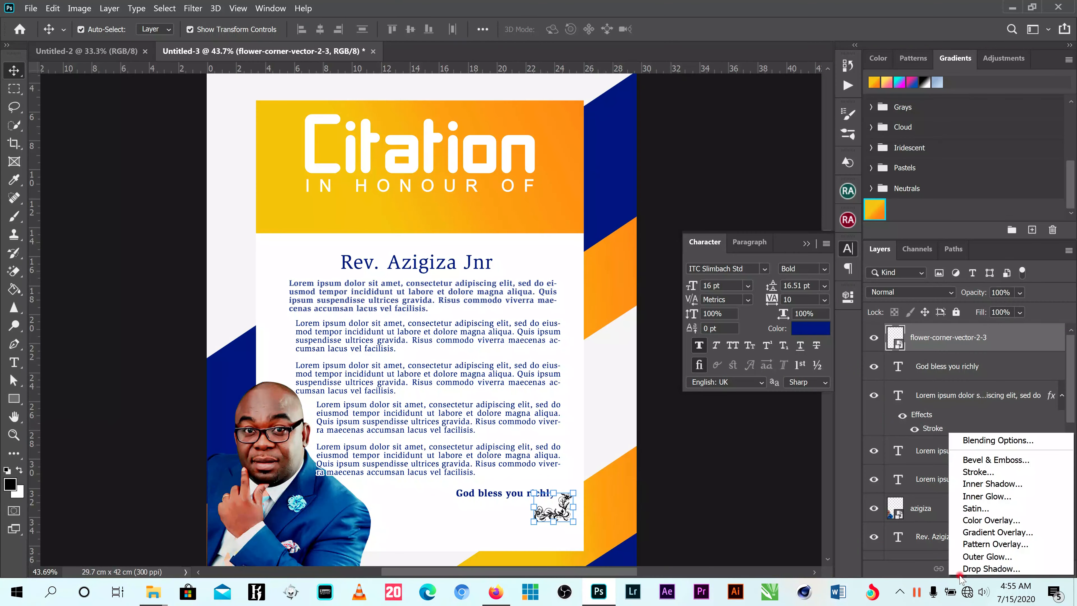
{"action": "left_click", "coordinate": [1006, 543]}
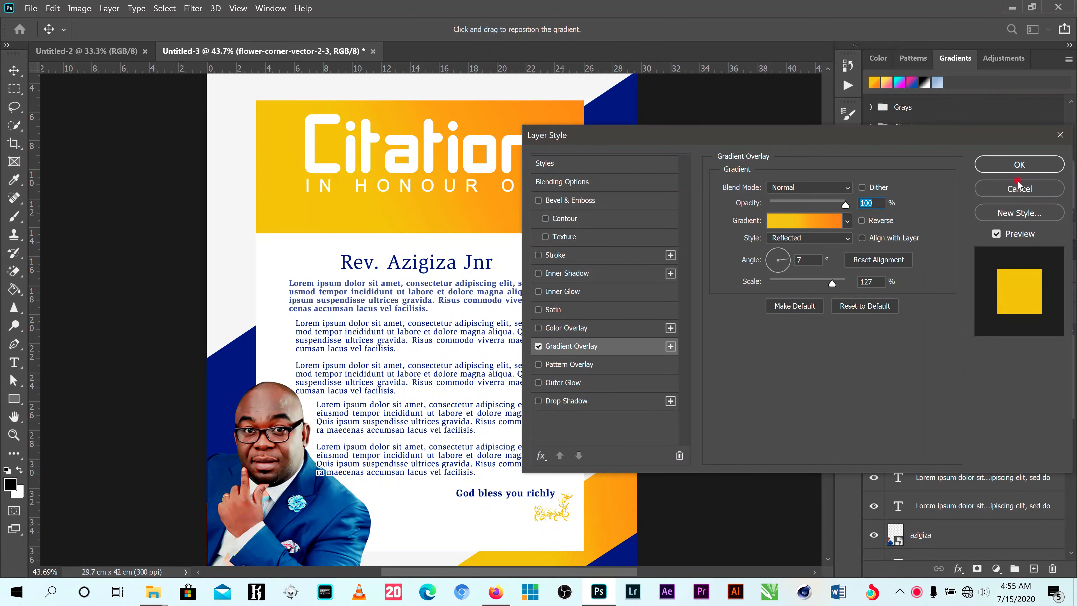
{"action": "left_click", "coordinate": [1018, 166]}
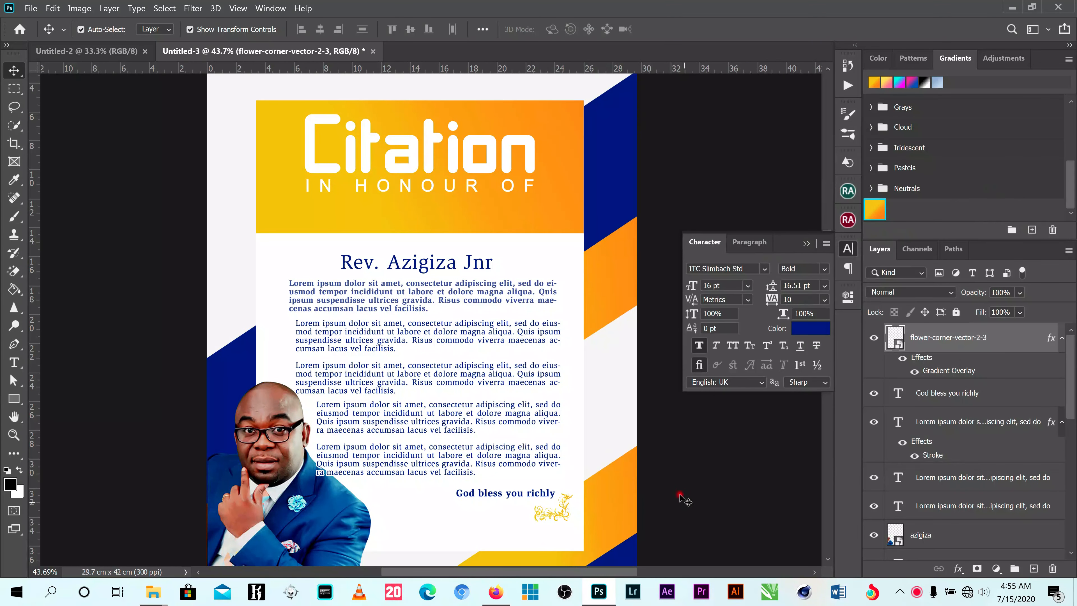
{"action": "left_click", "coordinate": [321, 278]}
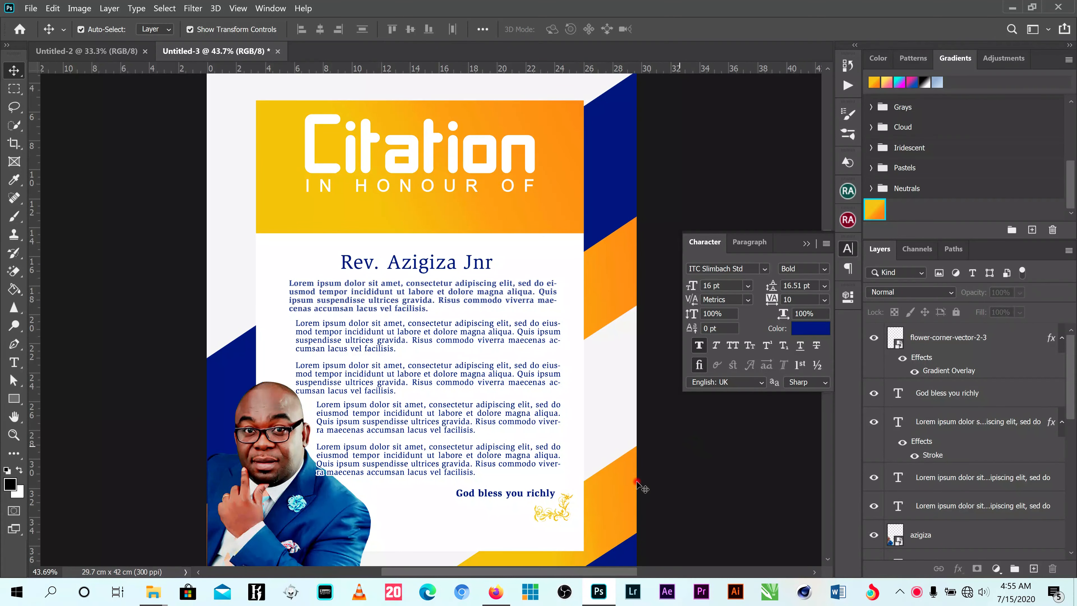
{"action": "scroll", "coordinate": [568, 515], "scroll_direction": "up", "scroll_amount": 3}
{"action": "left_click", "coordinate": [565, 502]}
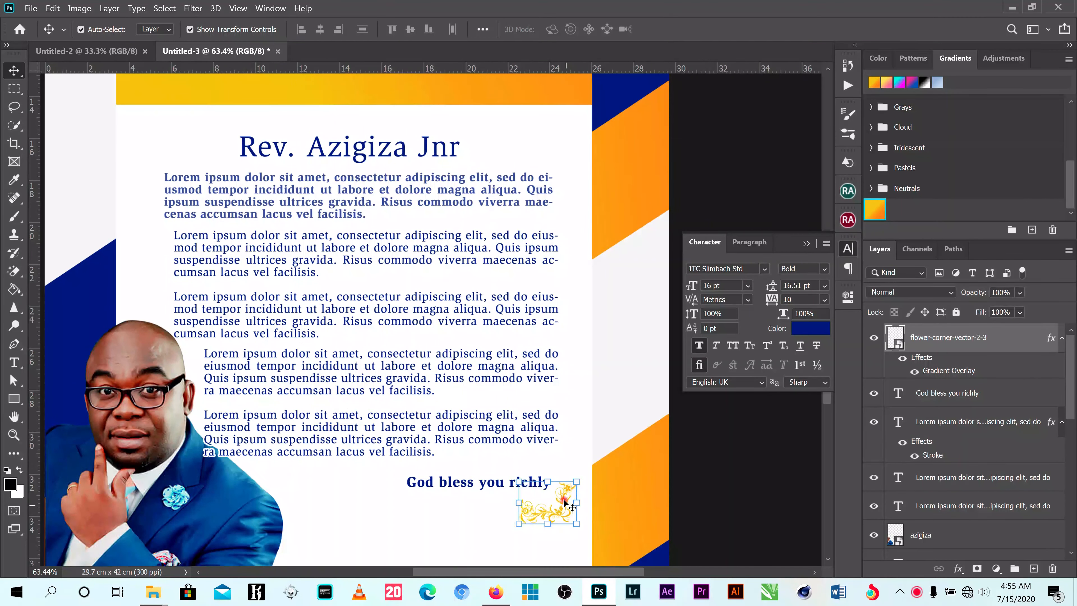
{"action": "scroll", "coordinate": [566, 503], "scroll_direction": "up", "scroll_amount": 2}
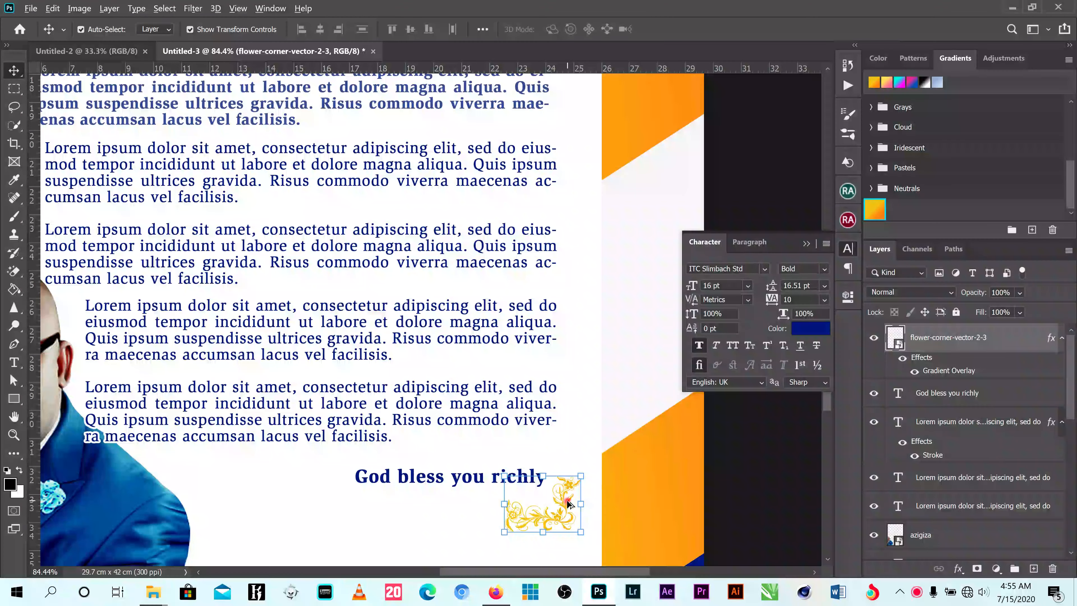
{"action": "left_click_drag", "start_coordinate": [568, 500], "coordinate": [566, 484]}
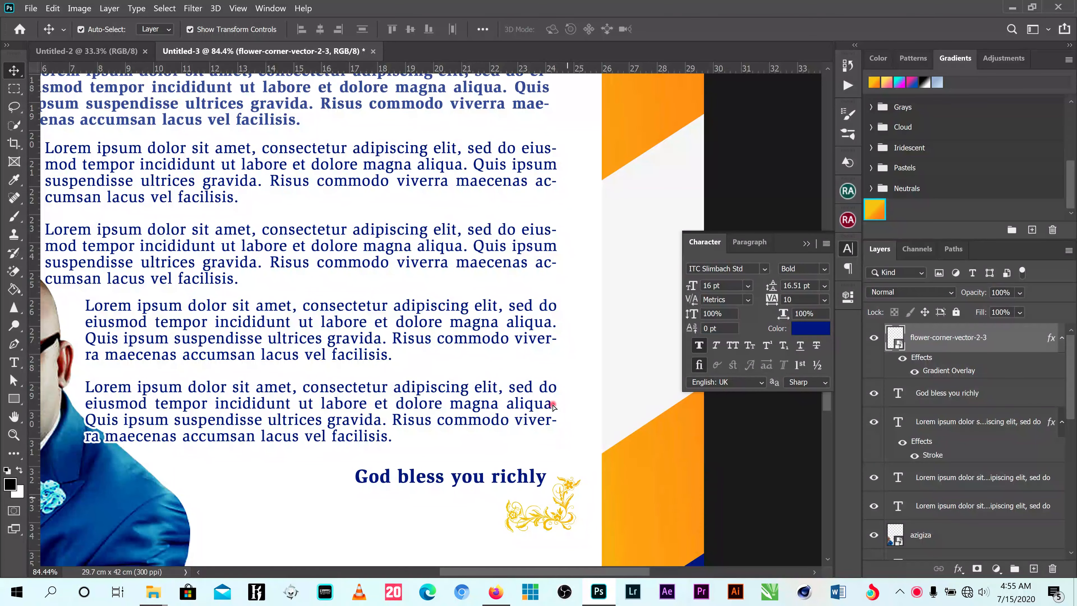
{"action": "left_click_drag", "start_coordinate": [553, 404], "coordinate": [533, 305]}
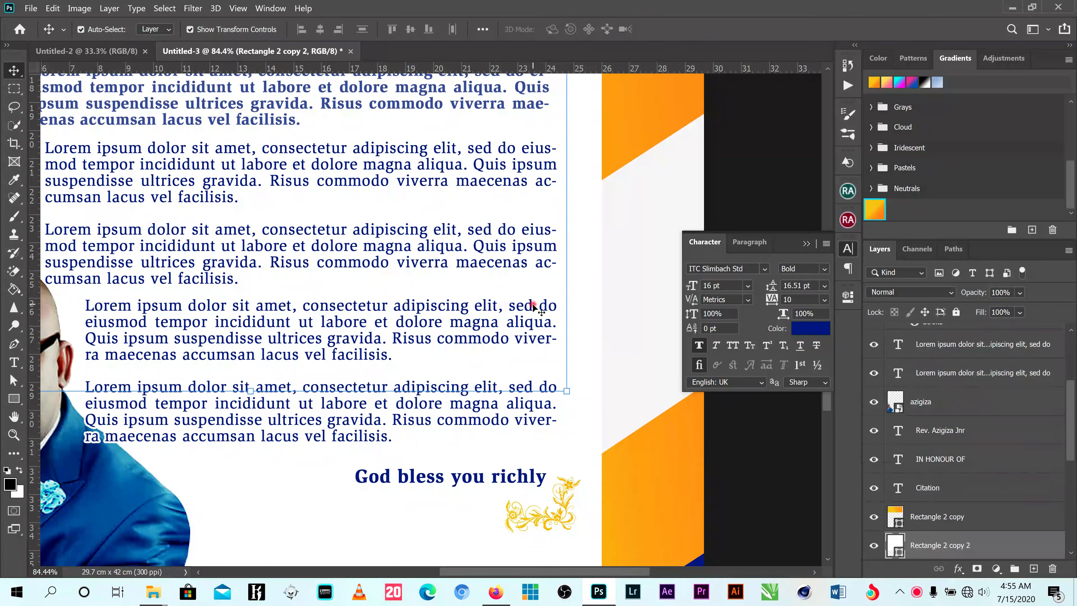
{"action": "key", "text": "ctrl+z"}
- Duplicate the flower ornament and move the copy up to the white panel's upper-right corner, beside the honouree's name
{"action": "scroll", "coordinate": [570, 492], "scroll_direction": "up", "scroll_amount": 2}
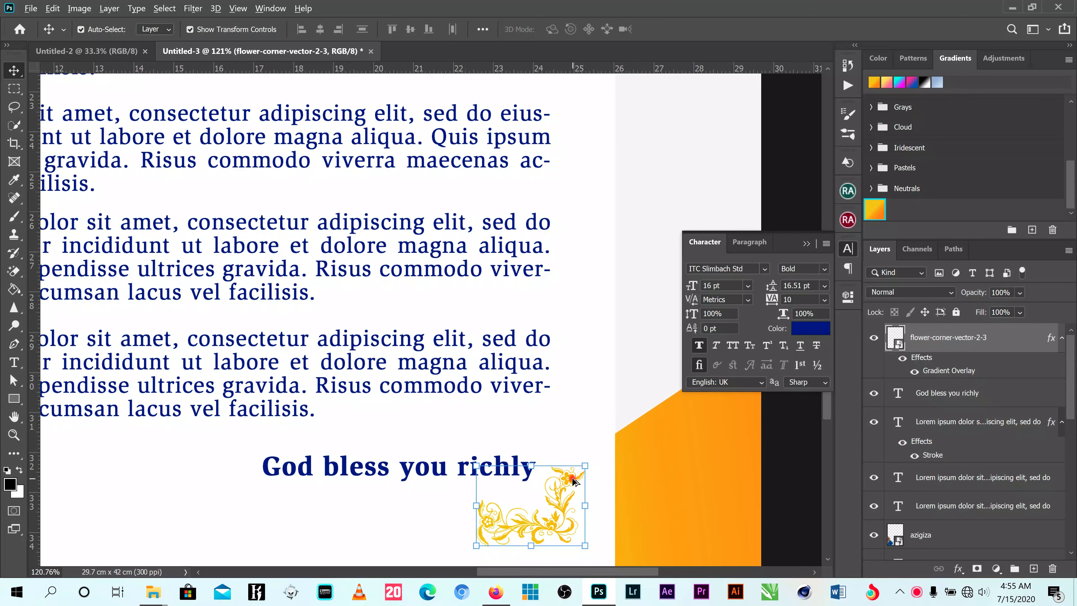
{"action": "left_click_drag", "start_coordinate": [573, 479], "coordinate": [571, 190]}
{"action": "scroll", "coordinate": [571, 191], "scroll_direction": "down", "scroll_amount": 5}
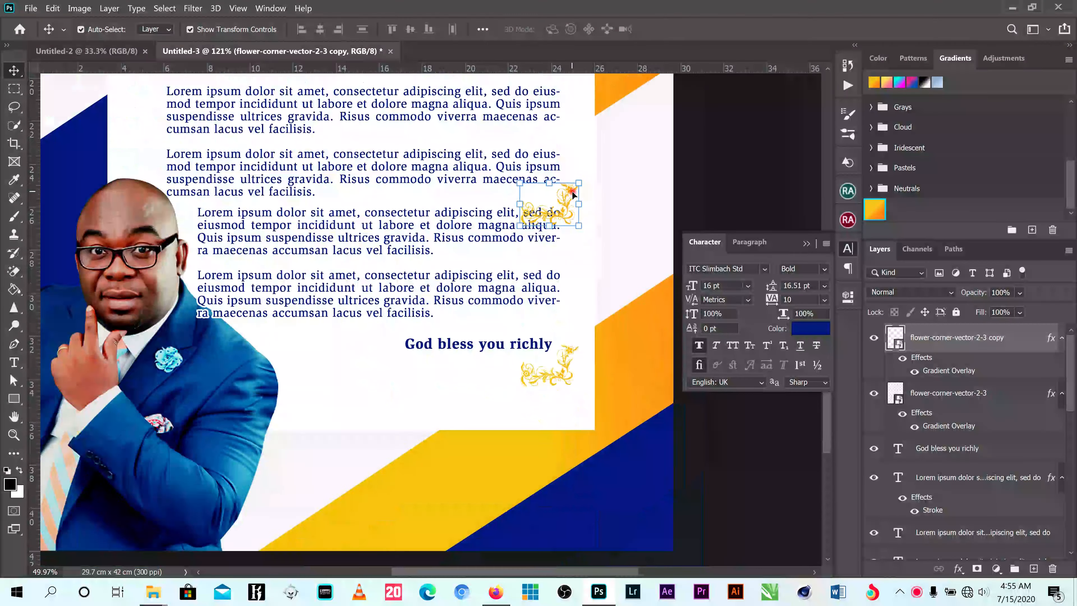
{"action": "scroll", "coordinate": [572, 193], "scroll_direction": "down", "scroll_amount": 2}
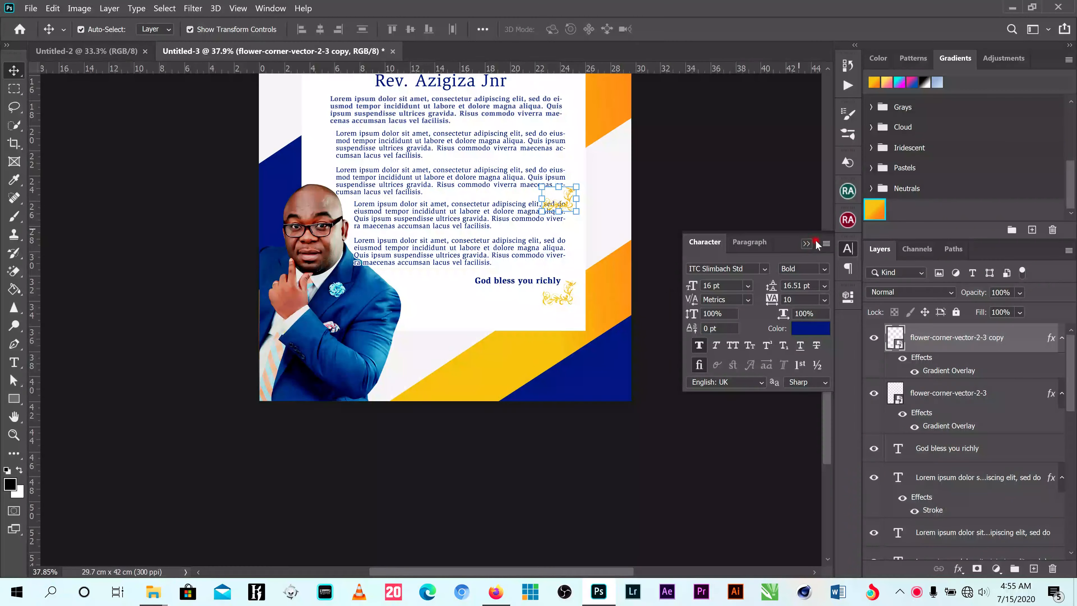
{"action": "left_click", "coordinate": [811, 243]}
{"action": "left_click_drag", "start_coordinate": [827, 313], "coordinate": [827, 283]}
{"action": "left_click_drag", "start_coordinate": [569, 281], "coordinate": [572, 161]}
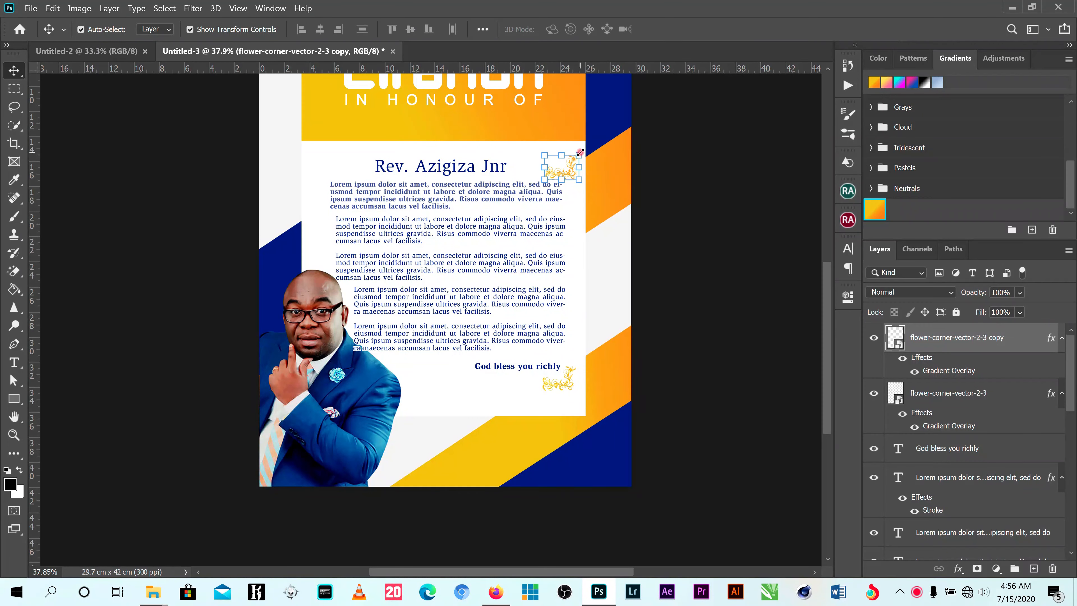
- Flip the upper-right flower ornament vertically
{"action": "key", "text": "ctrl+t"}
{"action": "right_click", "coordinate": [572, 172]}
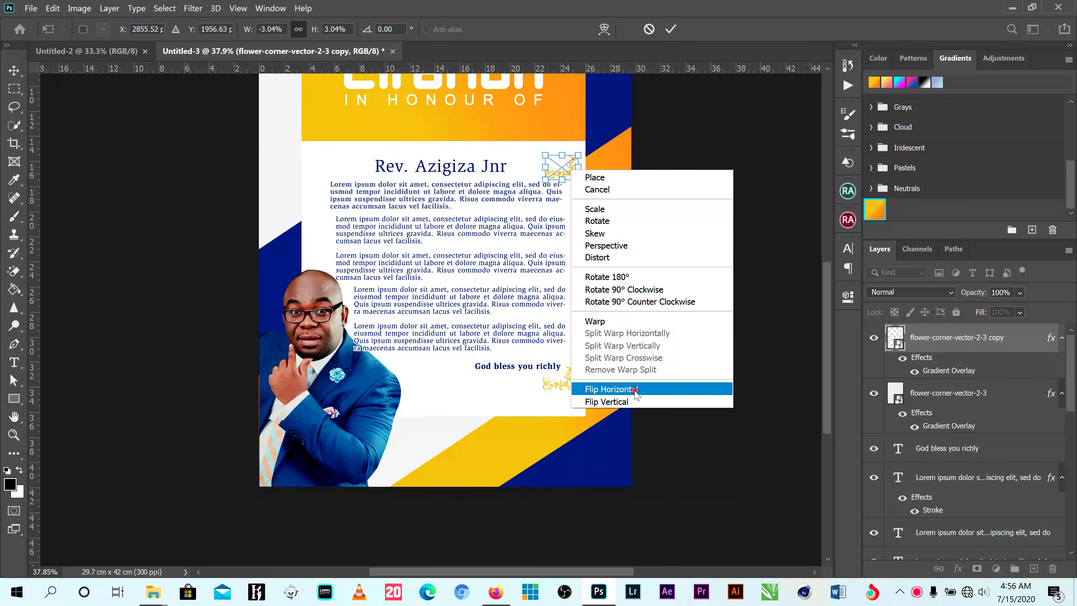
{"action": "left_click", "coordinate": [630, 402]}
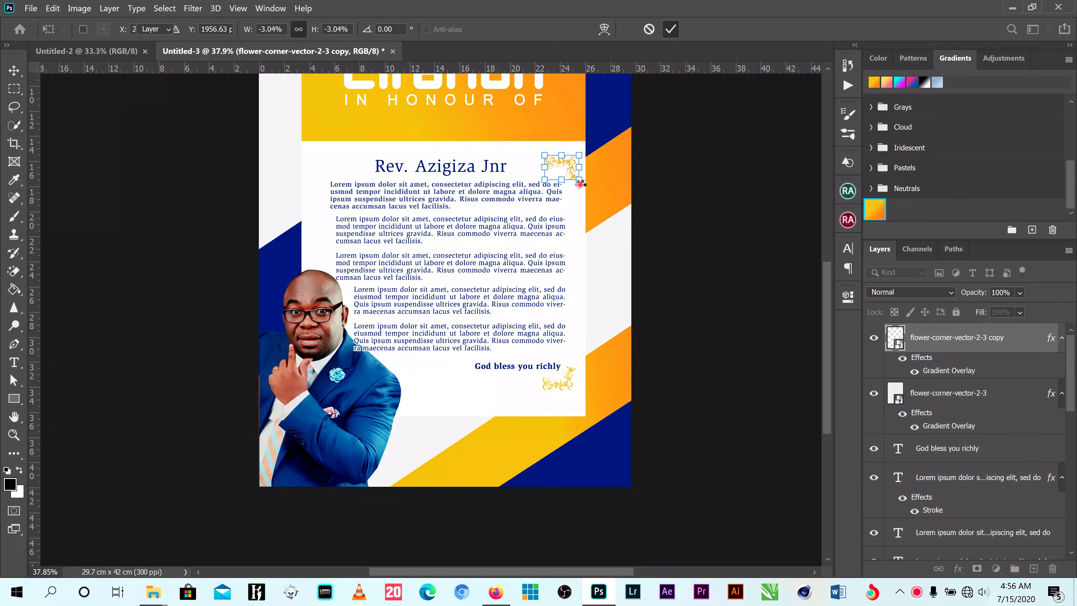
{"action": "key", "text": "Return"}
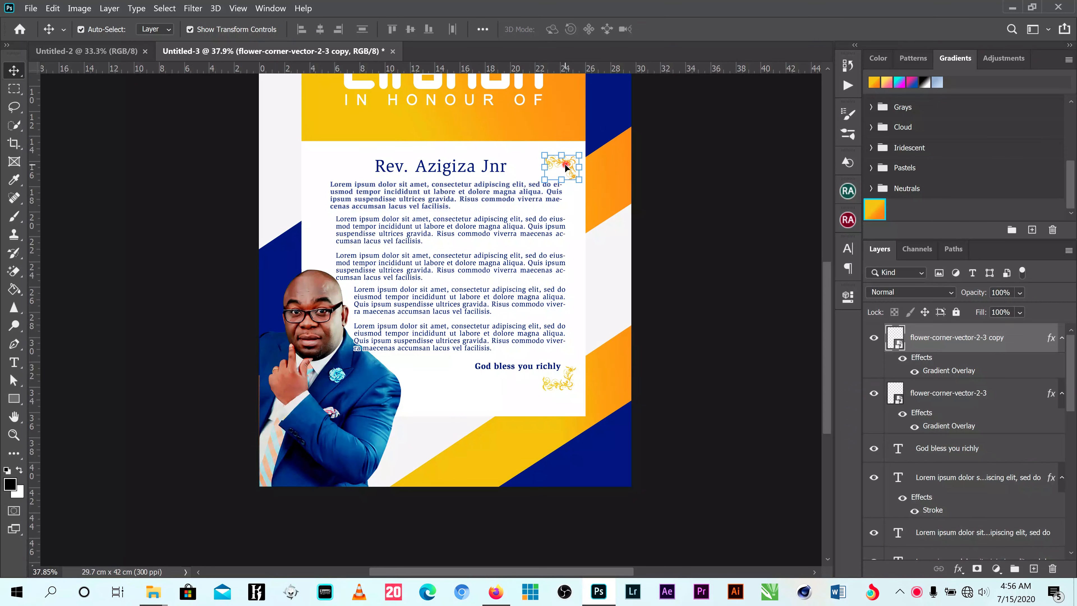
- Duplicate the upper-right ornament into the white panel's upper-left corner and flip the copy horizontally
{"action": "left_click_drag", "start_coordinate": [572, 163], "coordinate": [343, 169]}
{"action": "key", "text": "ctrl+j"}
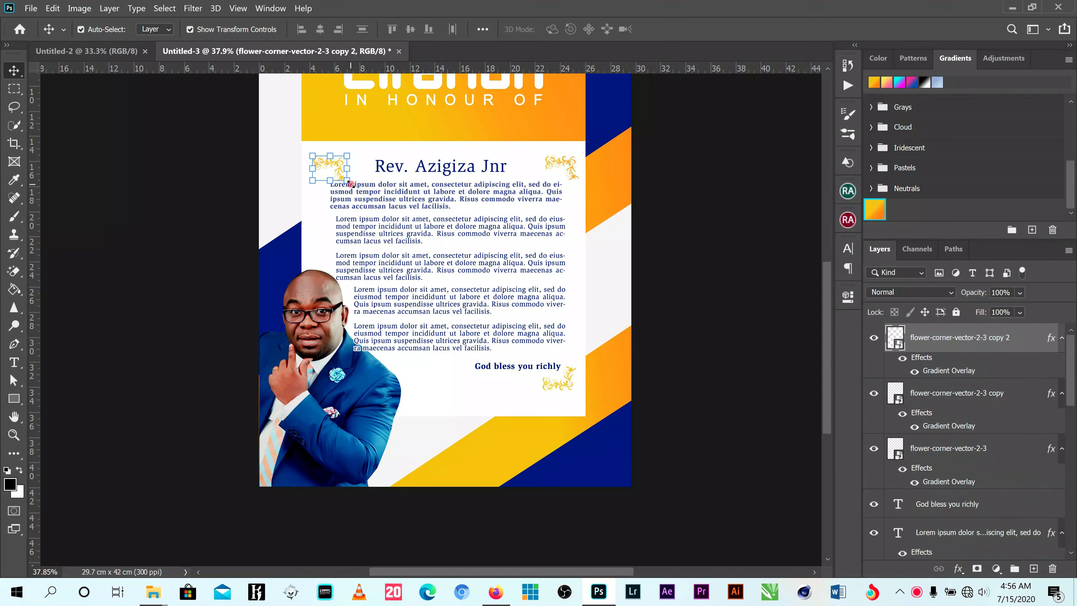
{"action": "key", "text": "ctrl+t"}
{"action": "right_click", "coordinate": [348, 173]}
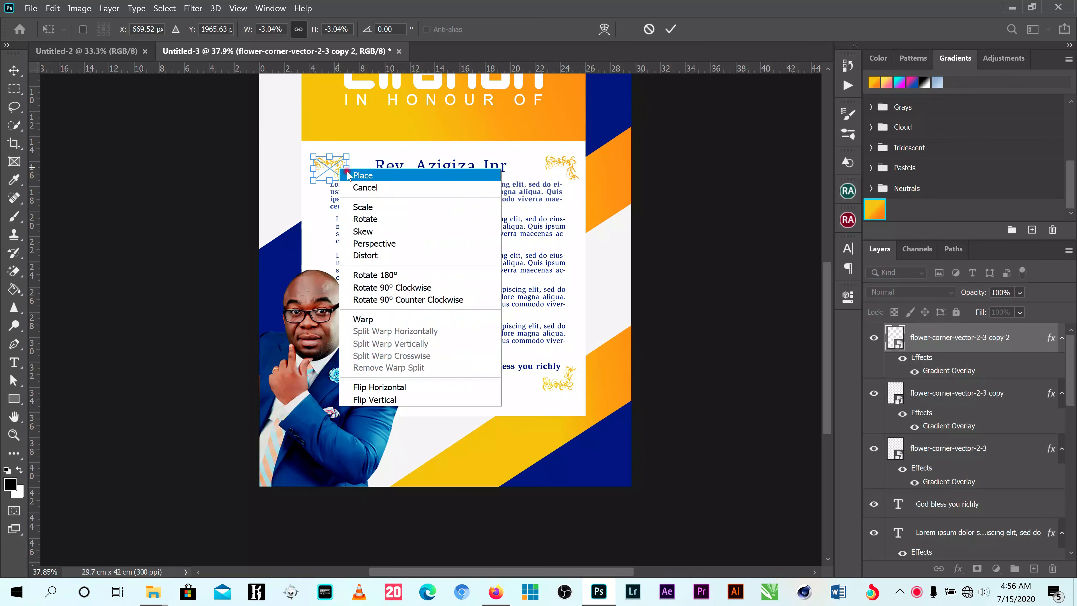
{"action": "left_click", "coordinate": [373, 387]}
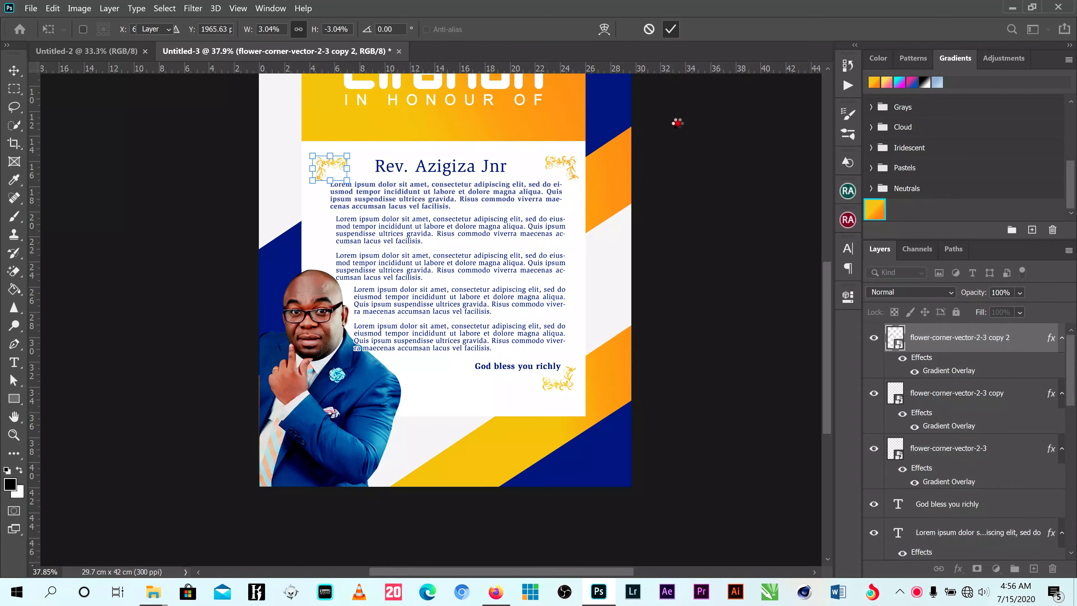
{"action": "key", "text": "Return"}
- Replace the upper-left ornament's Gradient Overlay with a blue Color Overlay at 100% opacity and deselect it
{"action": "left_click", "coordinate": [337, 166]}
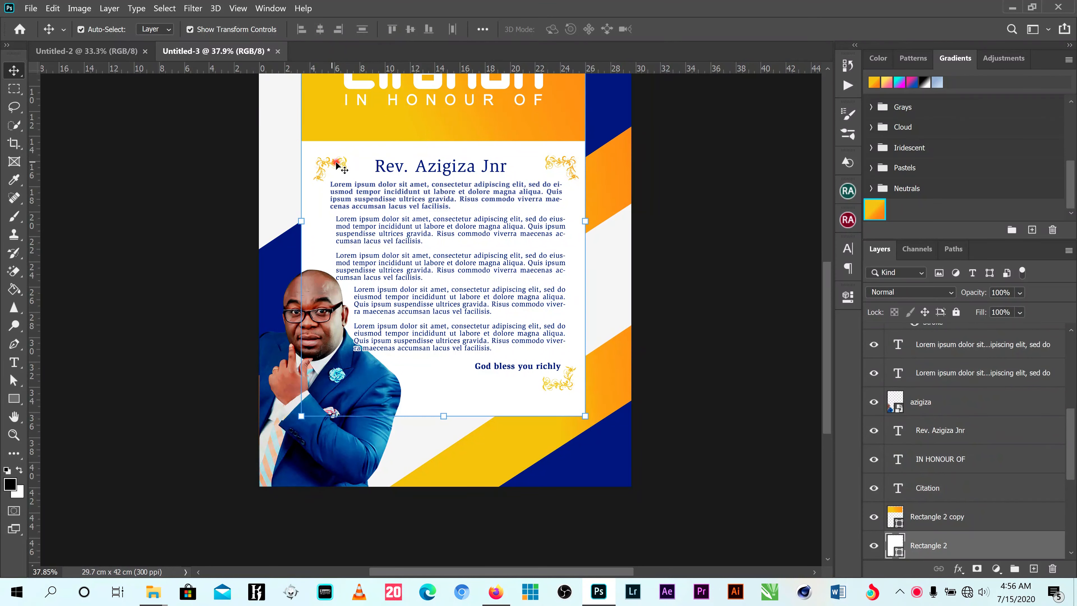
{"action": "left_click", "coordinate": [338, 166]}
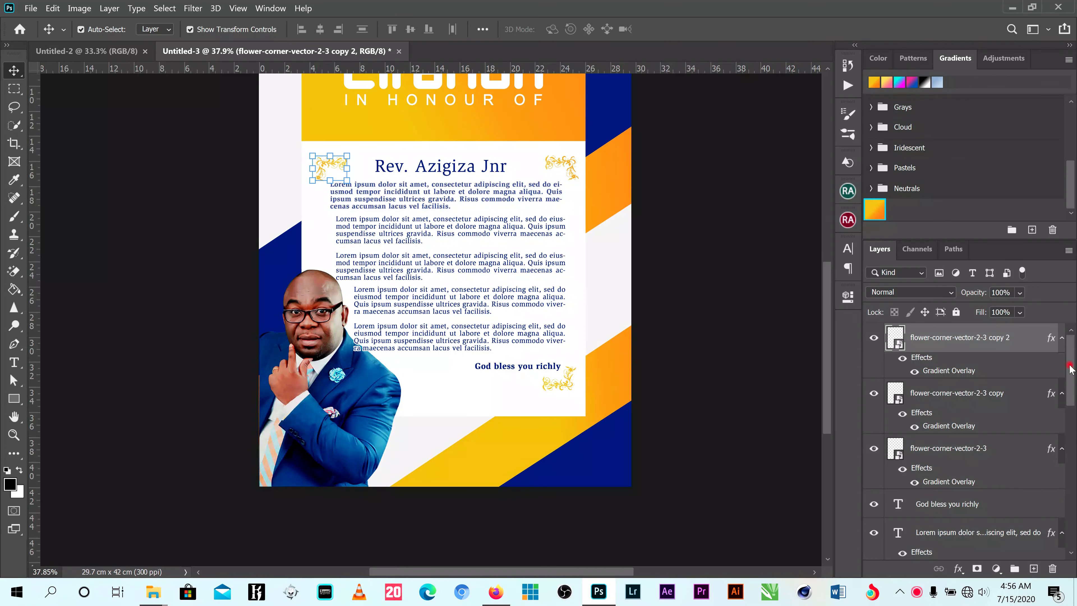
{"action": "double_click", "coordinate": [934, 373]}
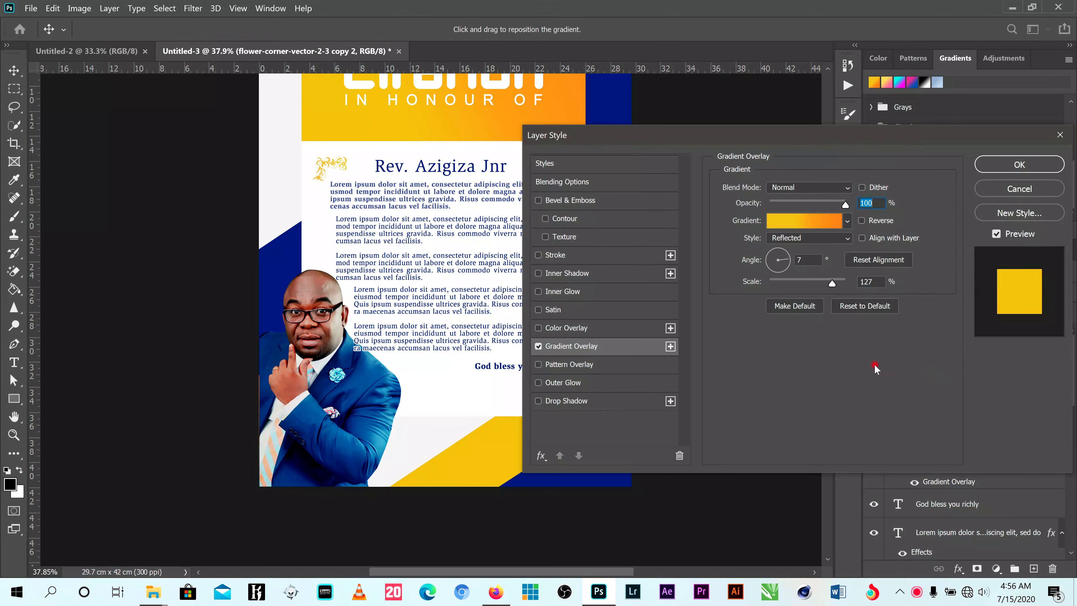
{"action": "left_click", "coordinate": [538, 346]}
{"action": "left_click", "coordinate": [538, 328]}
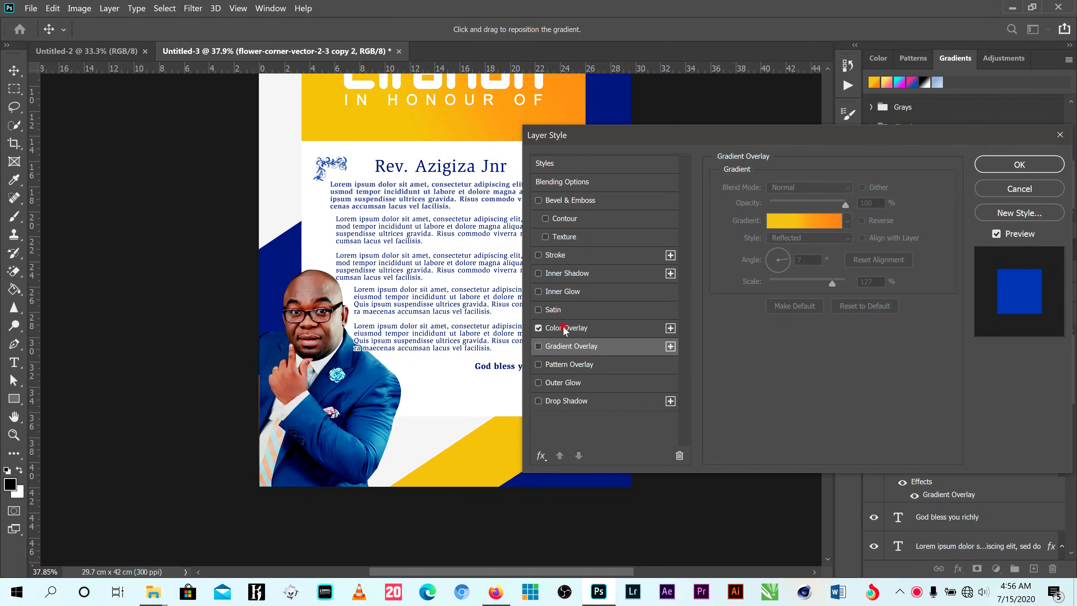
{"action": "left_click", "coordinate": [582, 332]}
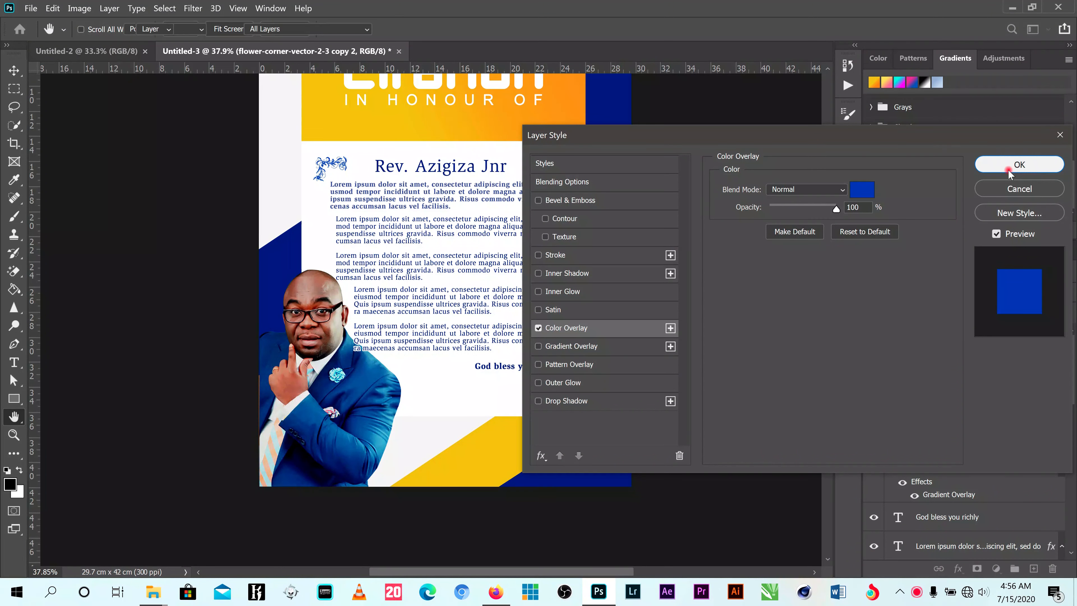
{"action": "left_click", "coordinate": [1018, 165]}
{"action": "scroll", "coordinate": [649, 327], "scroll_direction": "down", "scroll_amount": 2}
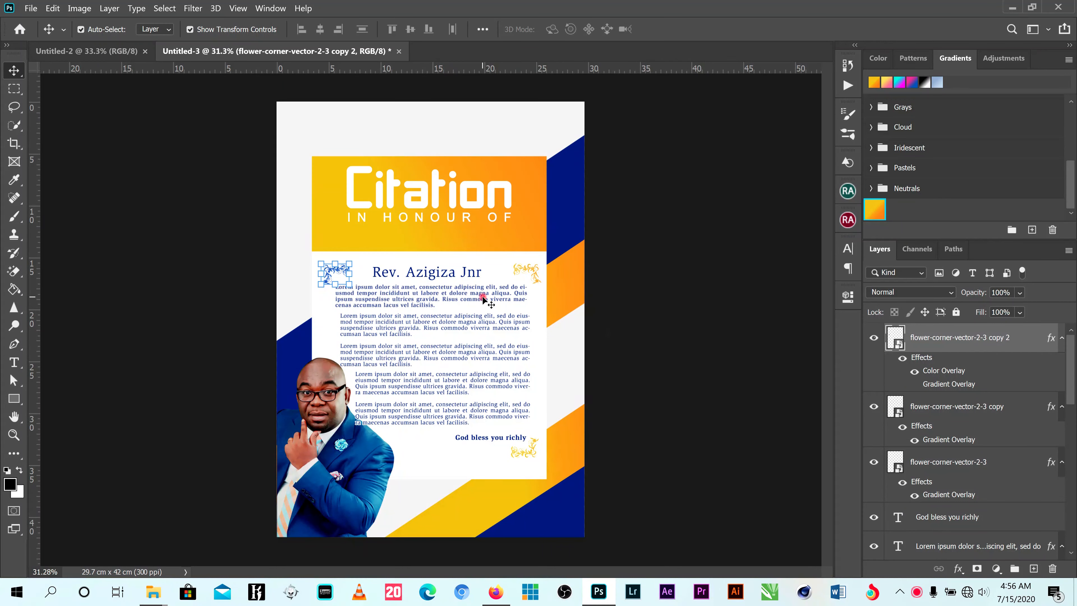
{"action": "left_click", "coordinate": [678, 257]}
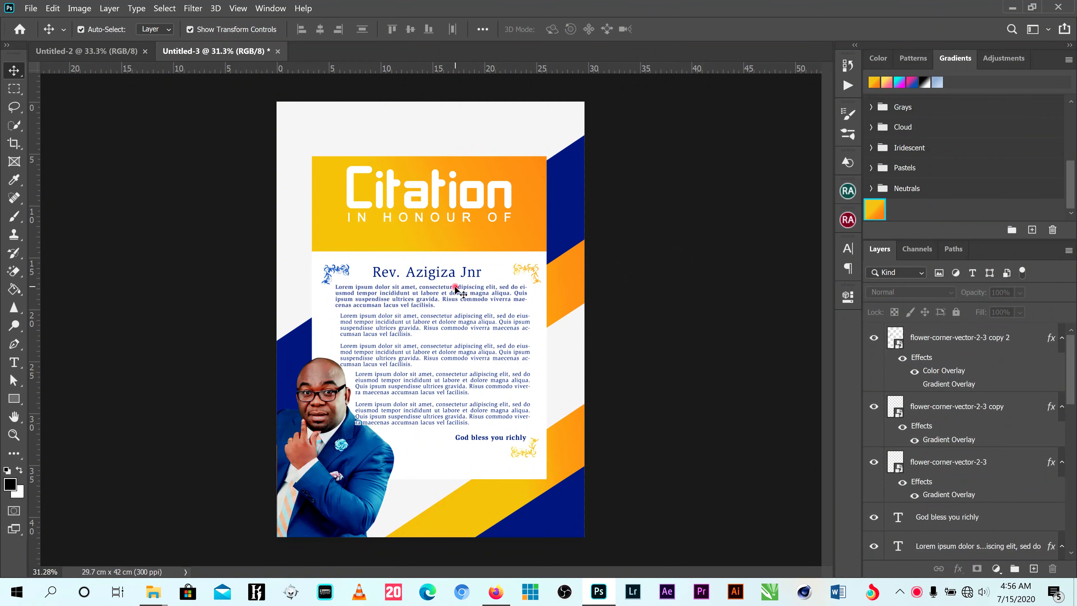